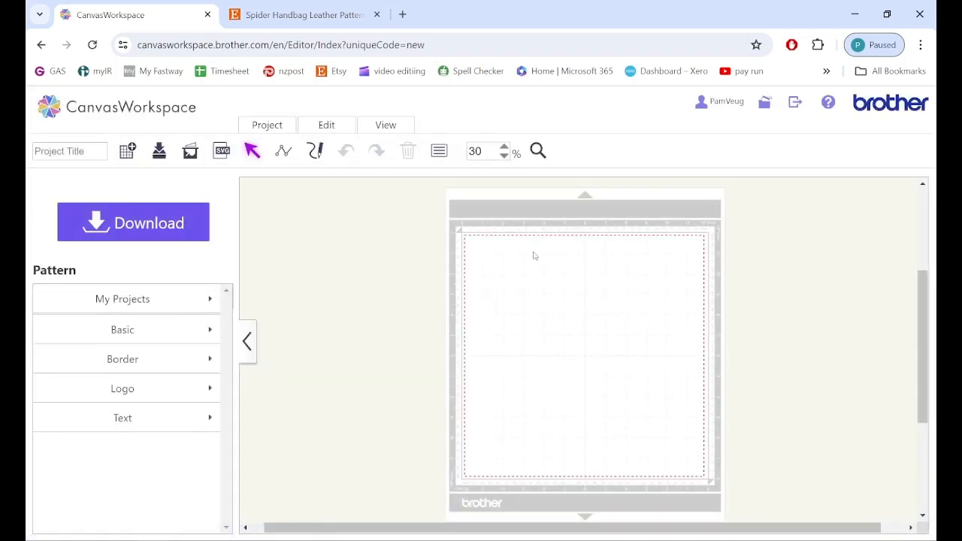
- Try to import SpiderBagLaser.dxf from the spider bsg folder in millimetres at 1/1 scale
click(222, 151)
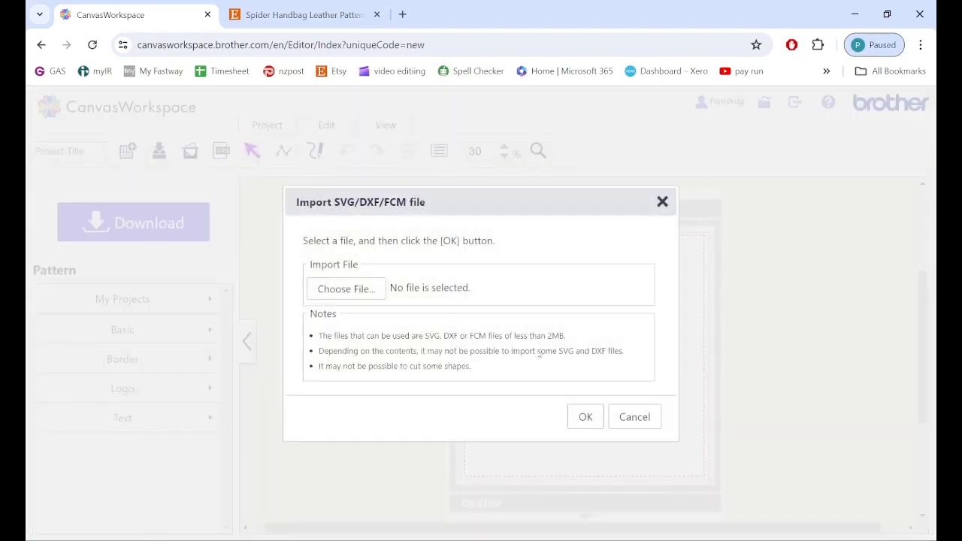
click(341, 288)
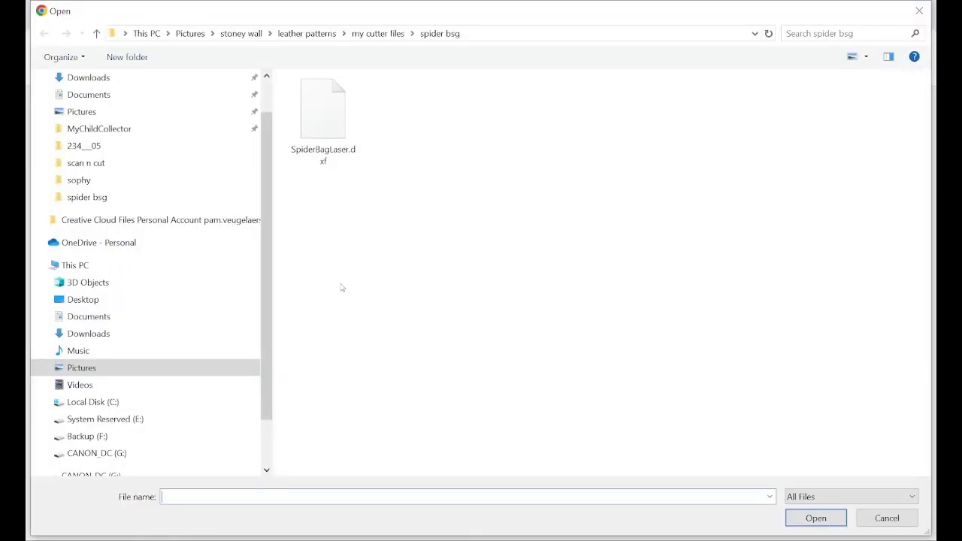
click(331, 132)
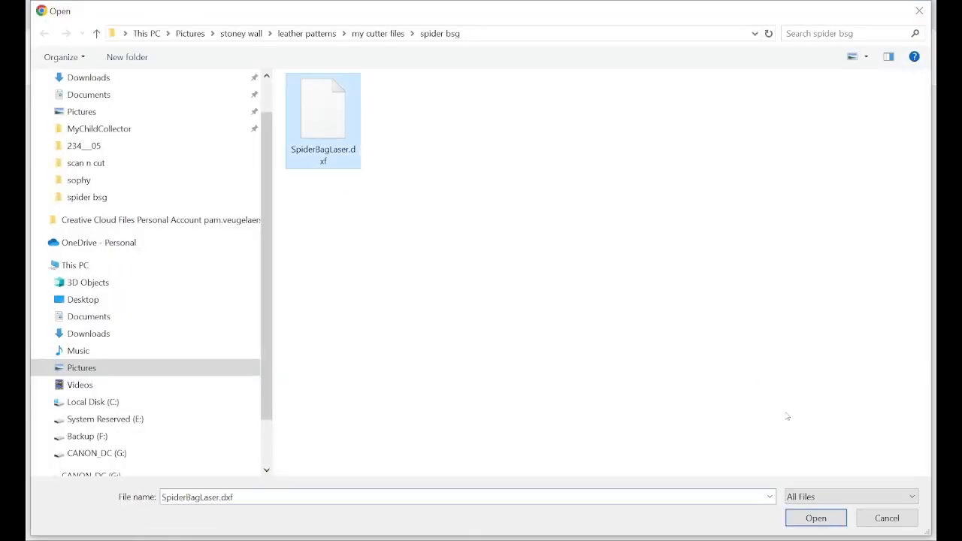
click(804, 517)
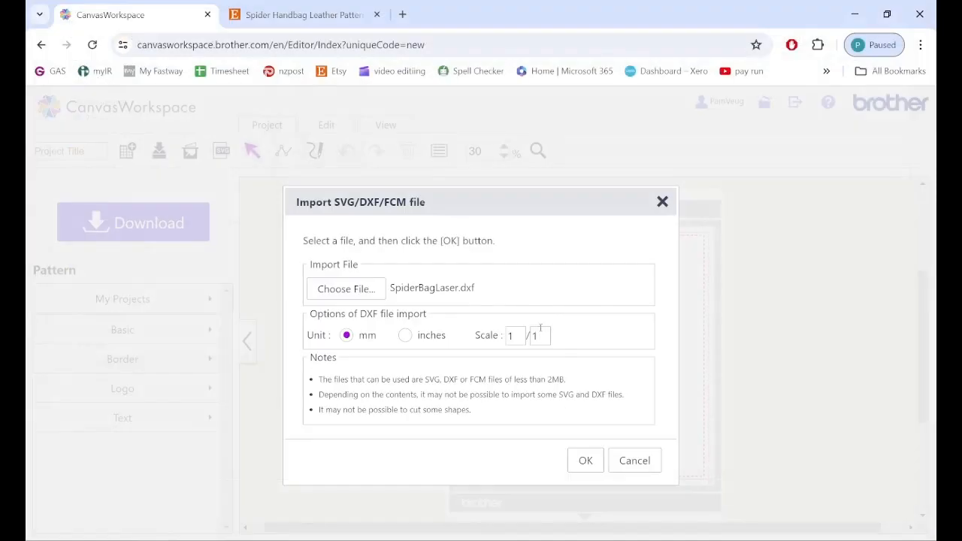
click(586, 461)
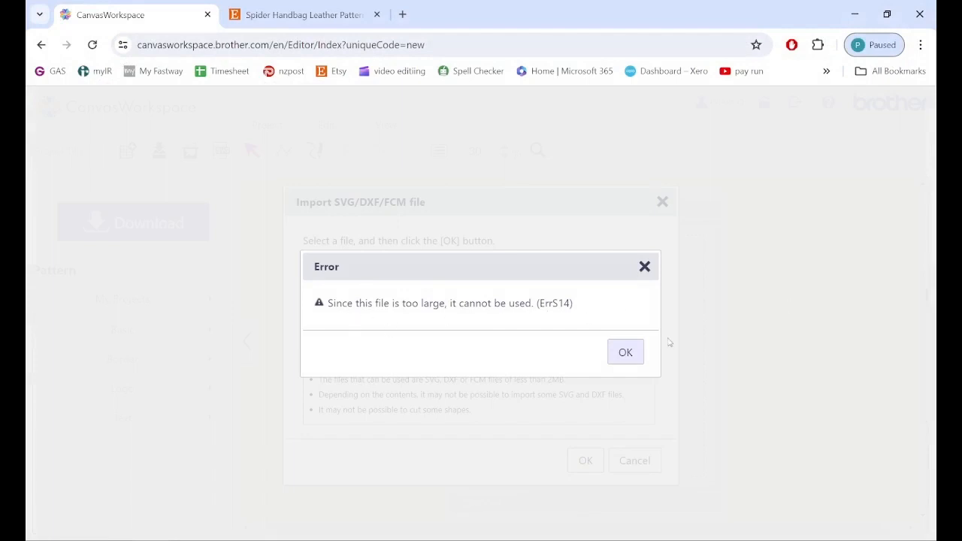
click(626, 353)
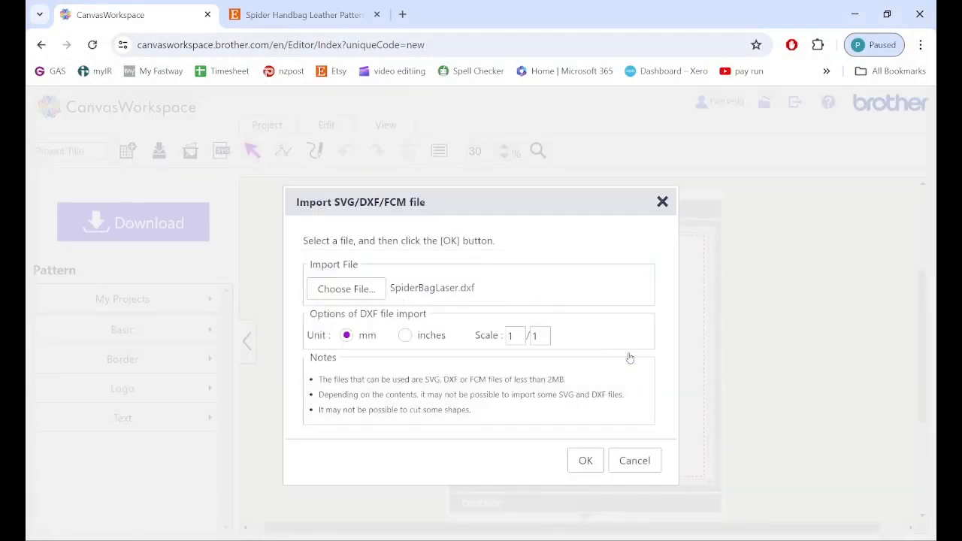
click(637, 458)
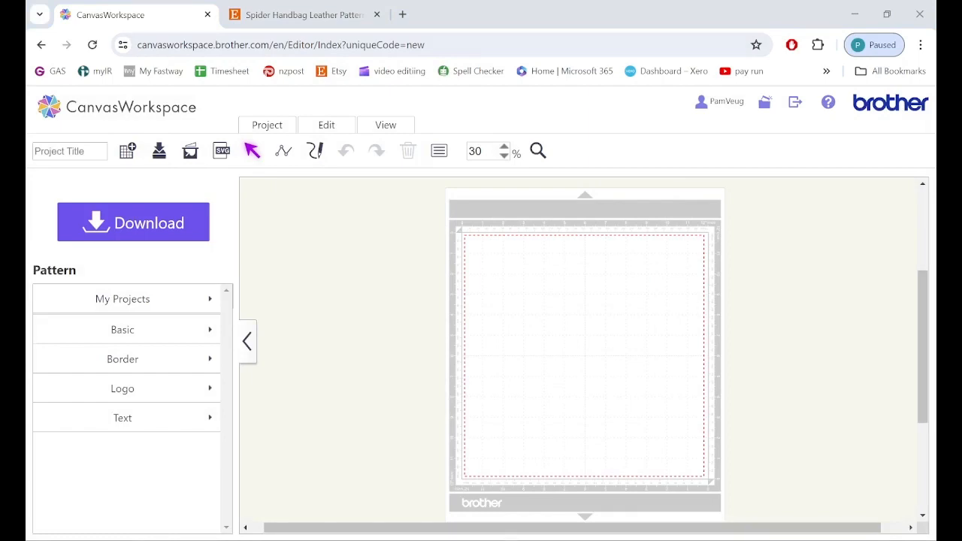
- Switch to LightBurn and maximise its window
drag(935, 74, 530, 55)
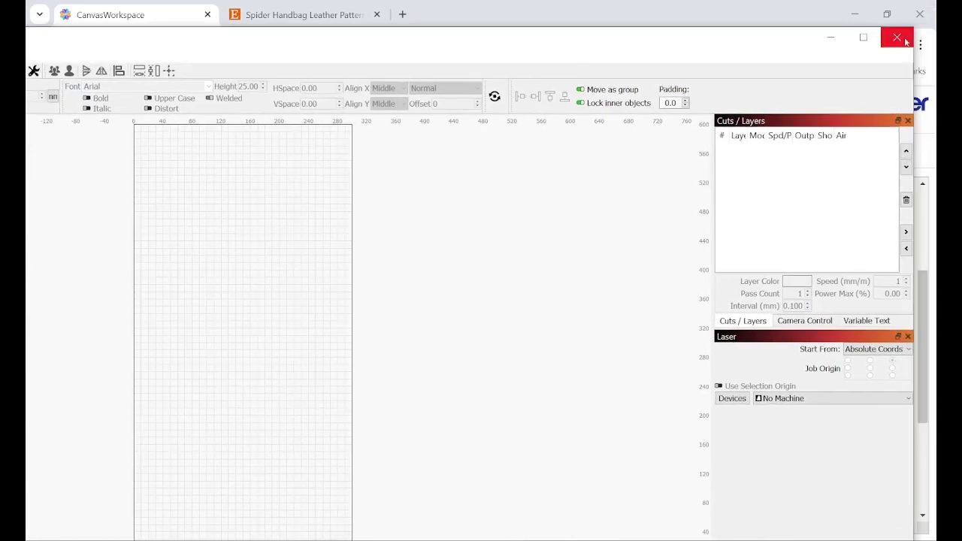
click(868, 38)
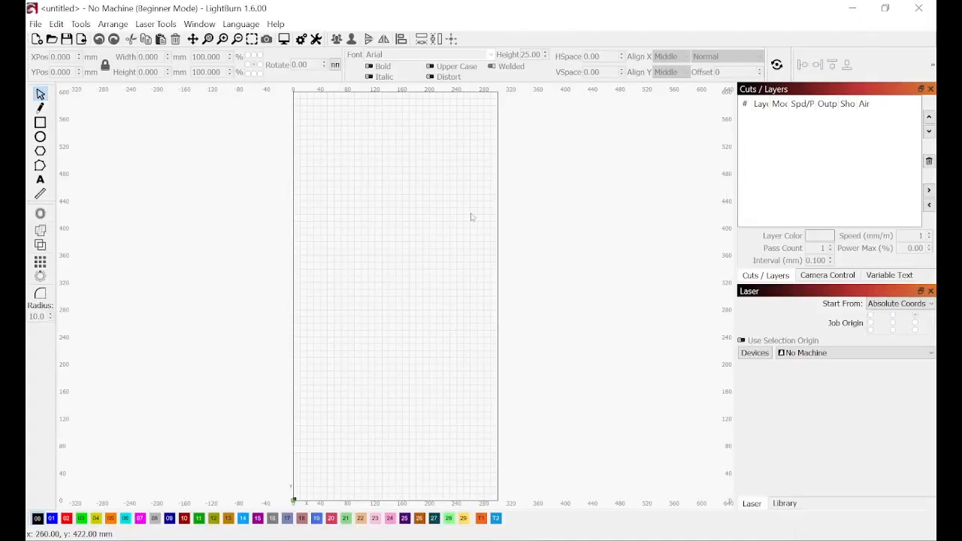
- Switch to the browser and examine the Etsy listing for the spider handbag leather pattern, including its reviews, delivery and seller details
click(852, 11)
click(309, 15)
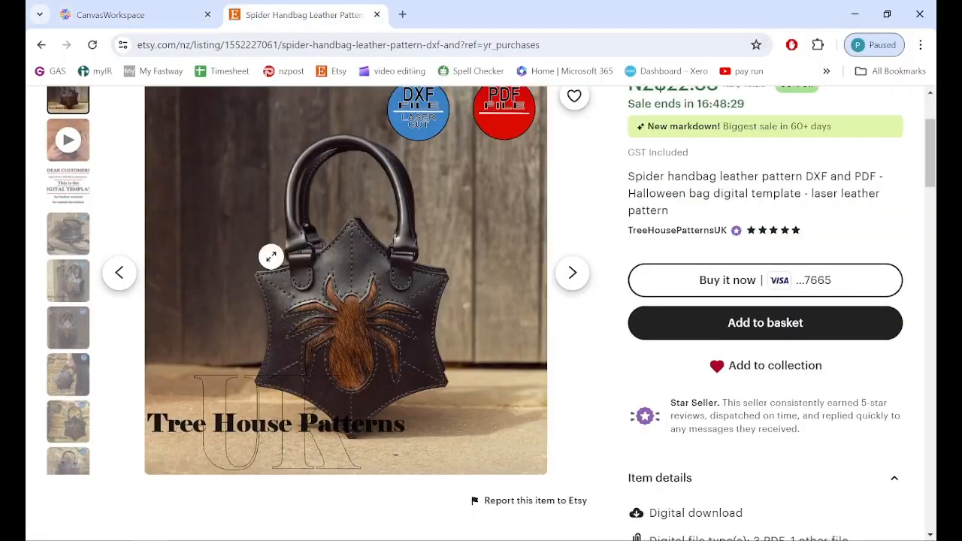
scroll(687, 346, up, 2)
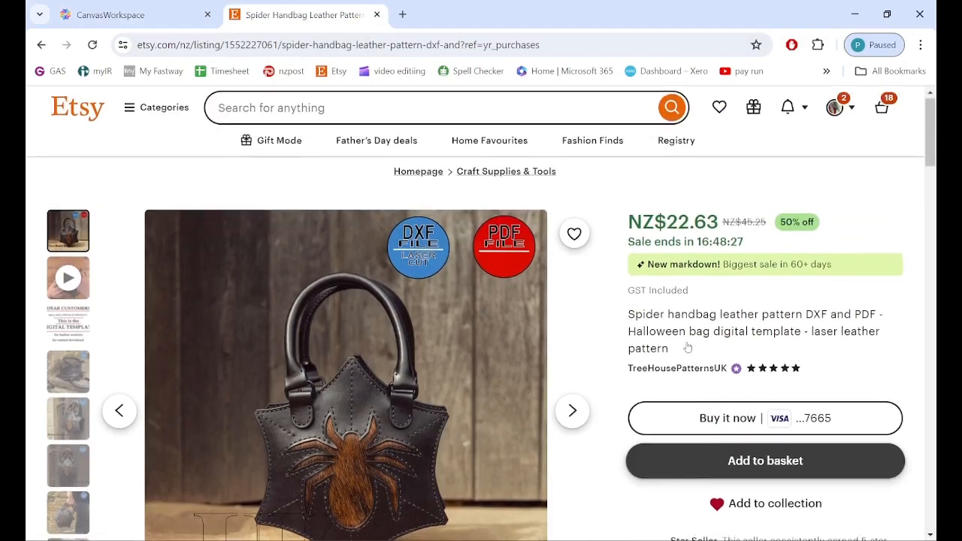
scroll(687, 346, down, 3)
scroll(687, 345, down, 1)
scroll(686, 345, down, 5)
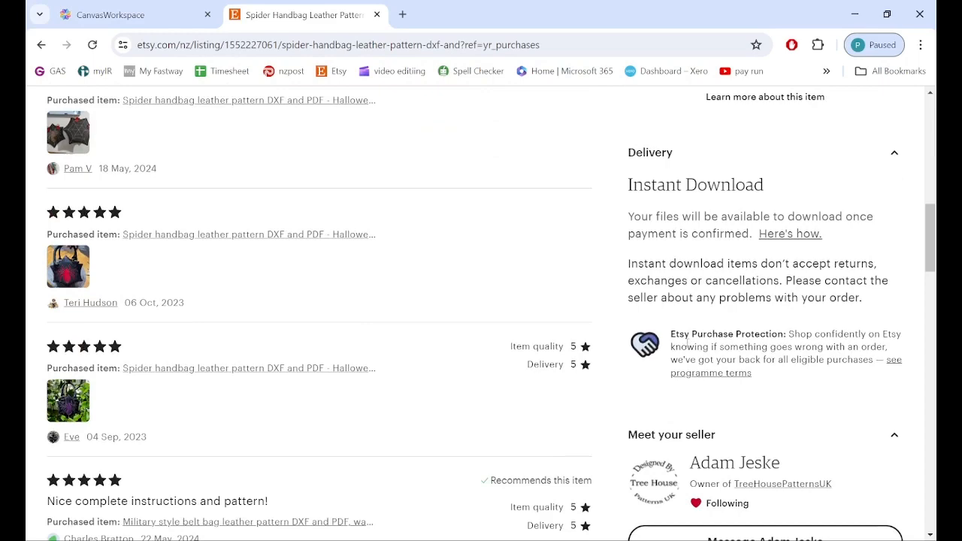
scroll(687, 343, down, 2)
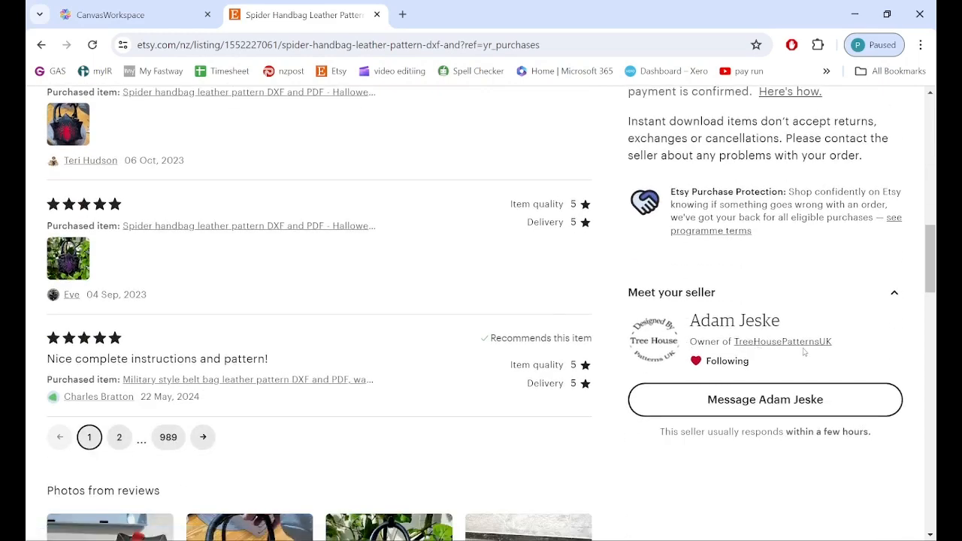
scroll(800, 341, up, 10)
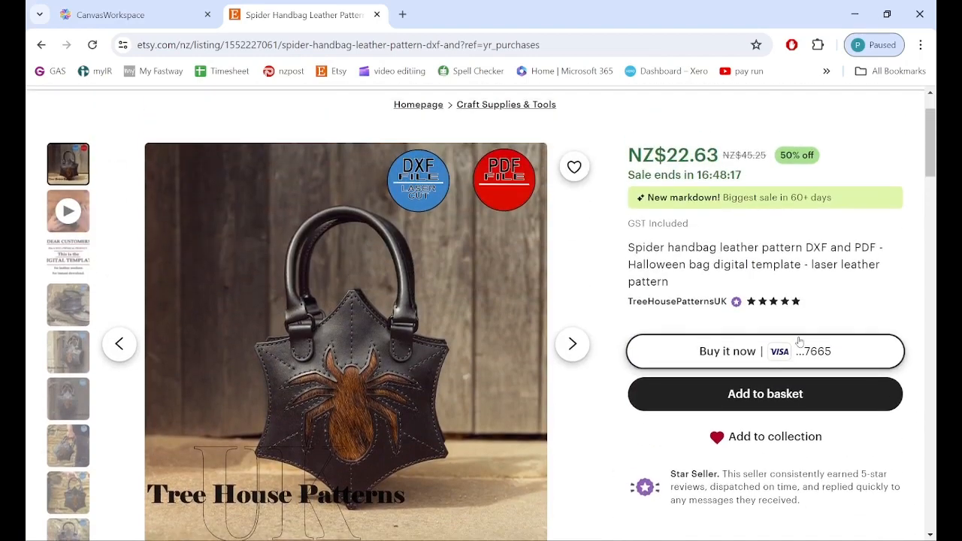
scroll(459, 279, down, 1)
scroll(459, 279, up, 1)
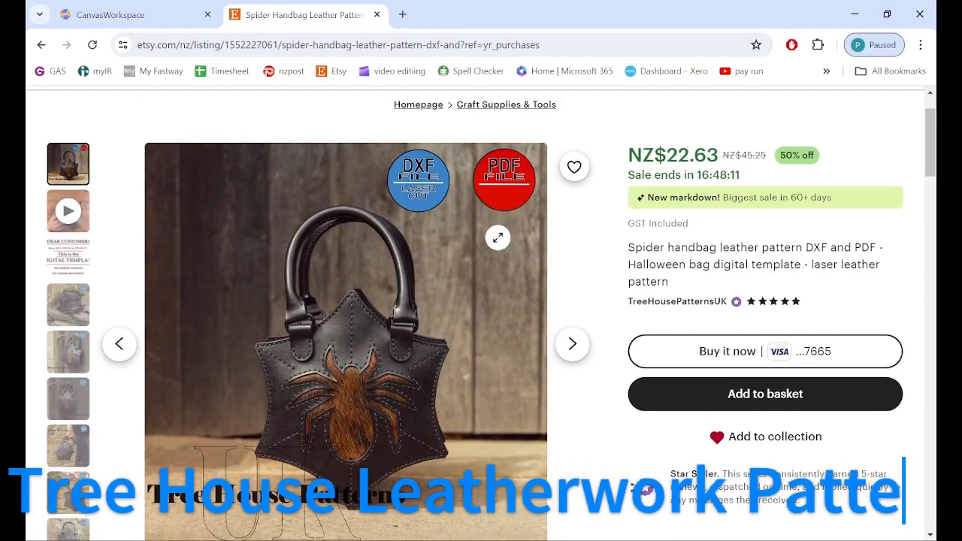
scroll(459, 278, down, 2)
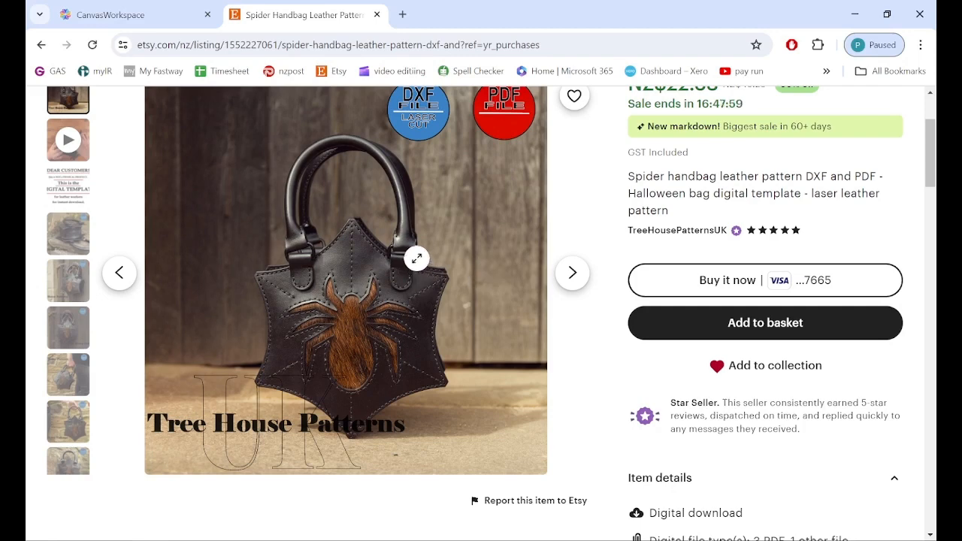
click(377, 15)
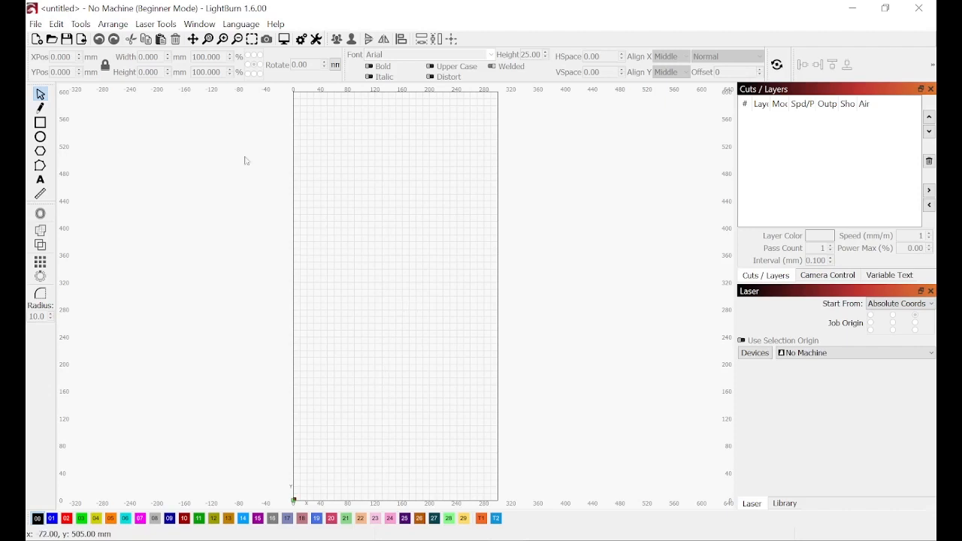
- In LightBurn, check the working width and height in the device settings and accept them
click(35, 24)
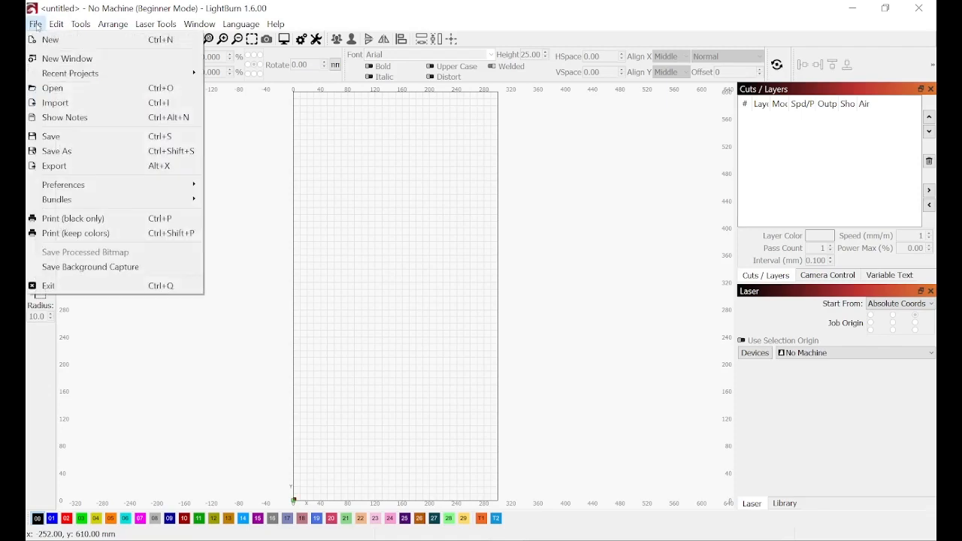
mouse_move(54, 27)
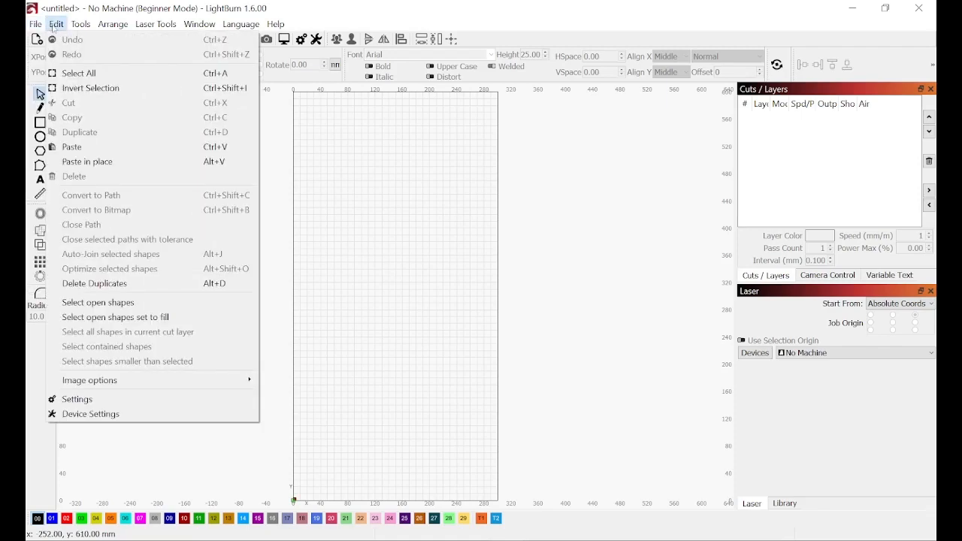
click(129, 417)
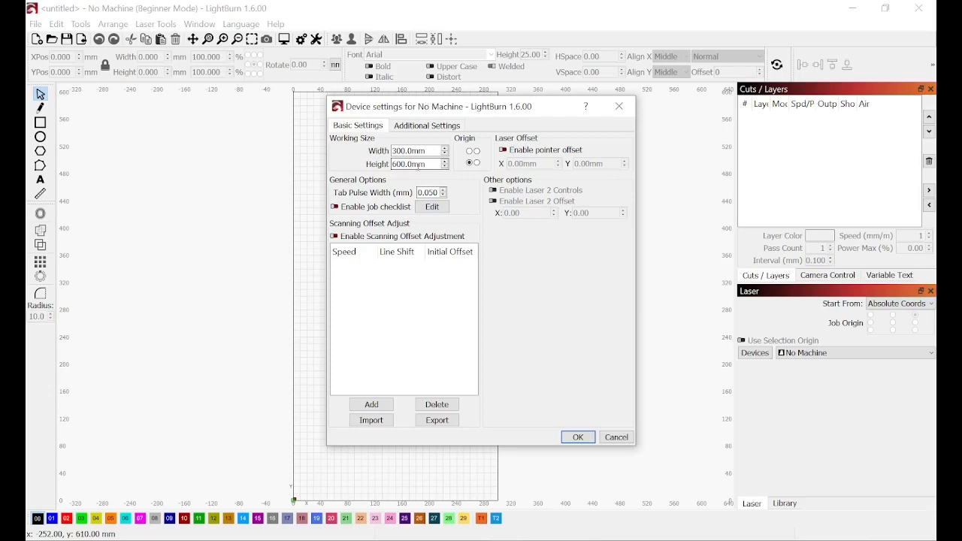
click(577, 438)
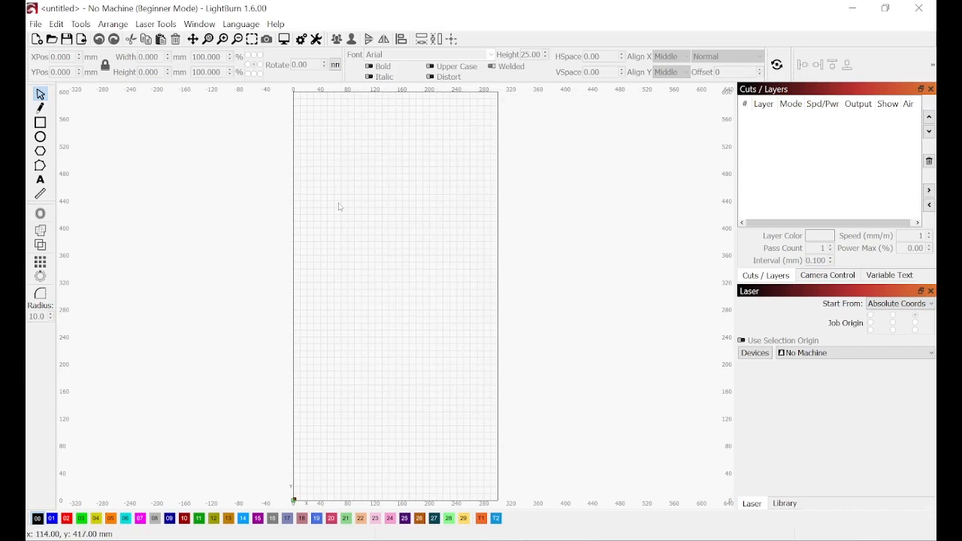
- Open SpiderBagLaser.dxf from the spider bsg folder, showing all supported file types
click(35, 23)
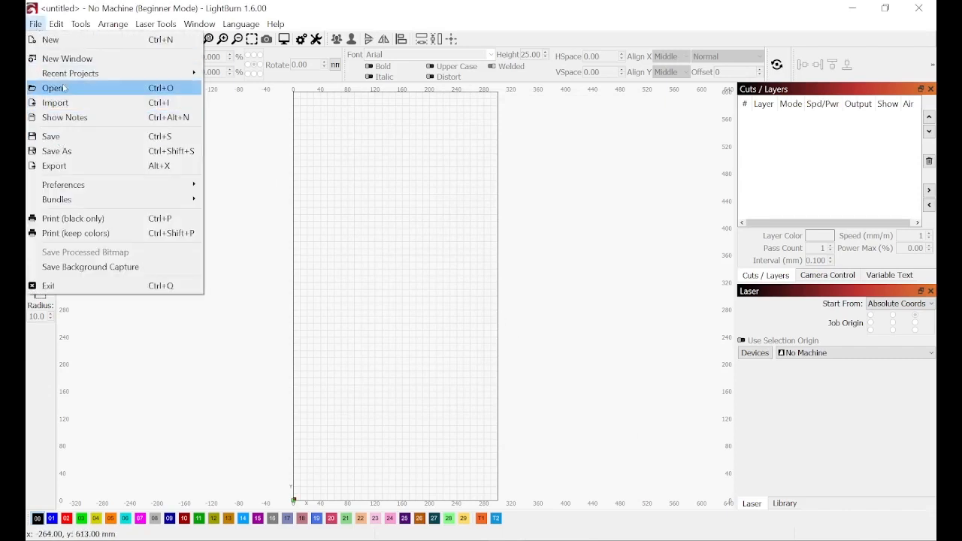
click(63, 89)
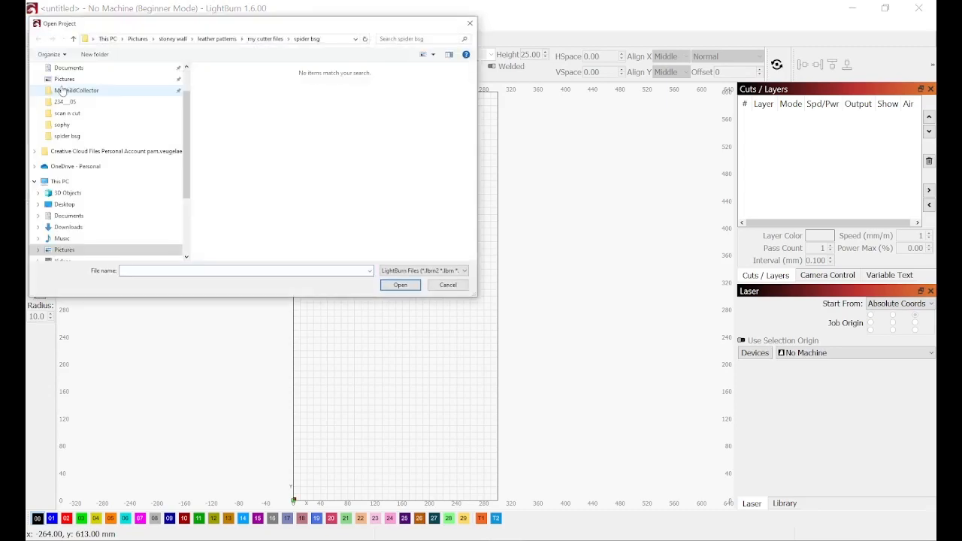
click(78, 138)
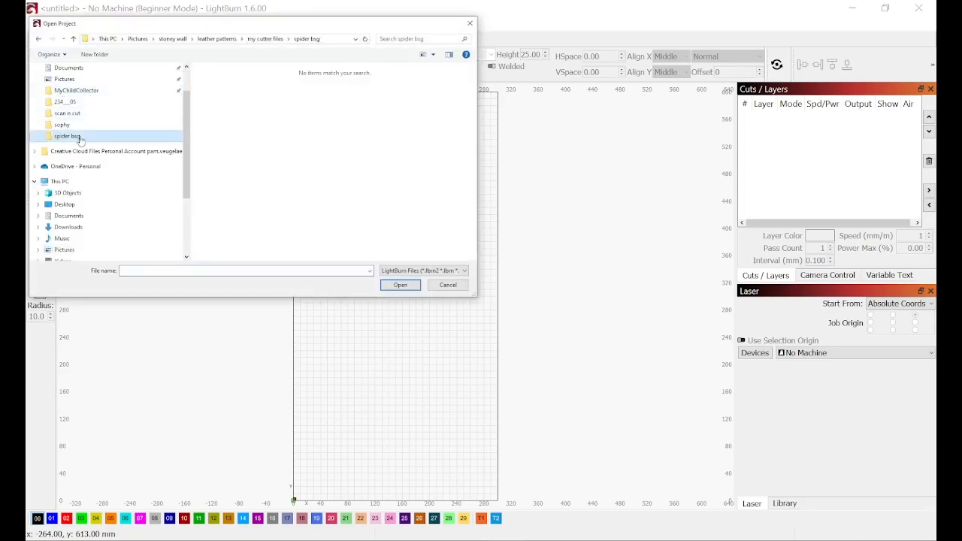
click(422, 272)
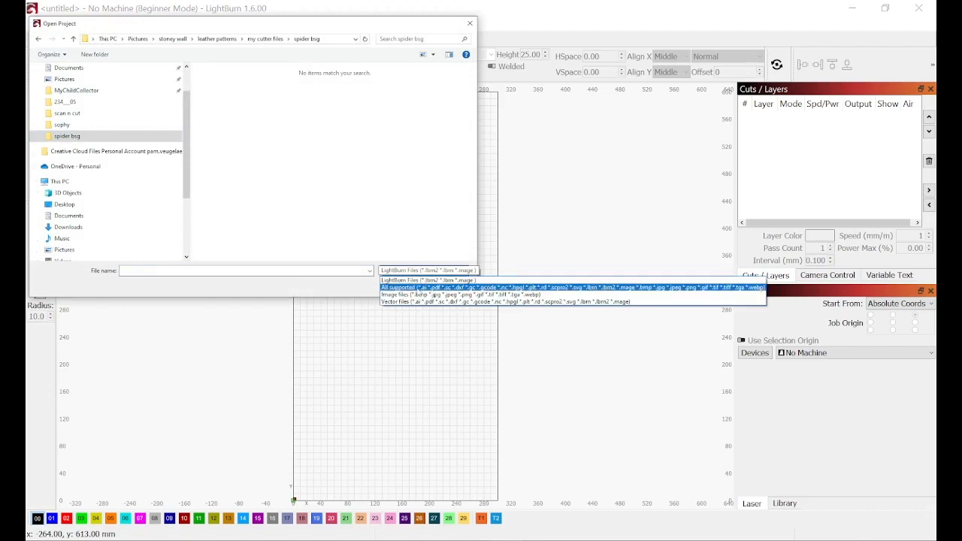
click(413, 287)
click(230, 96)
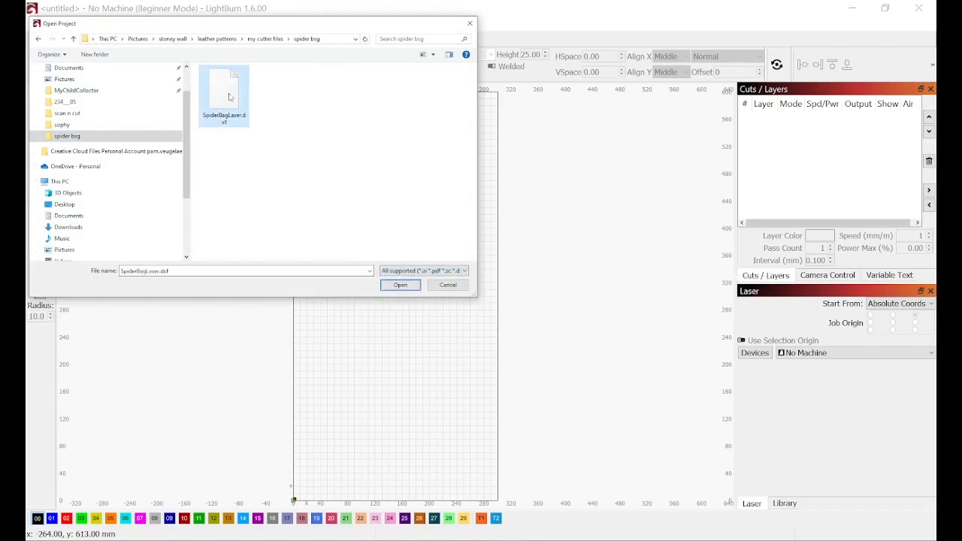
click(398, 285)
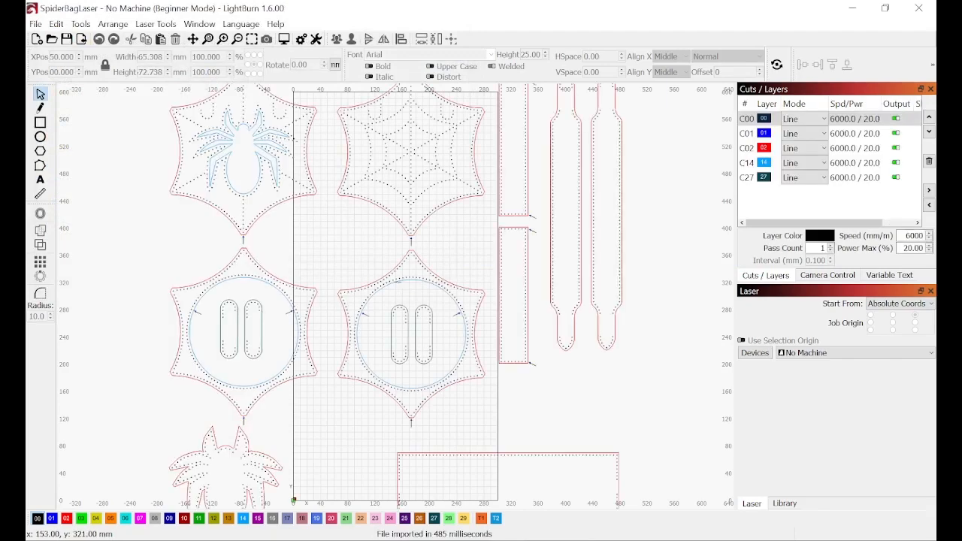
- Delete the two small marker lines at the sides of the circle in the lower right-hand bag panel
scroll(446, 314, down, 1)
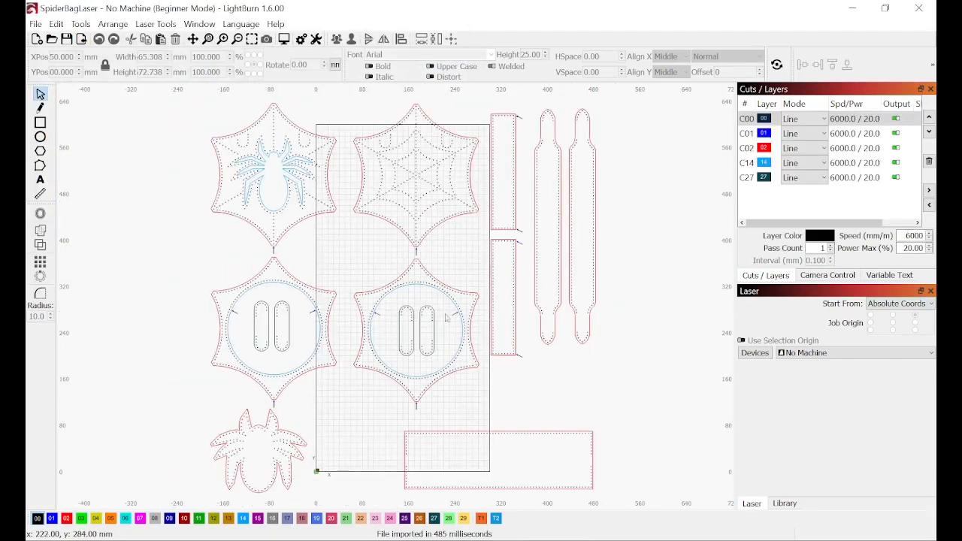
click(377, 315)
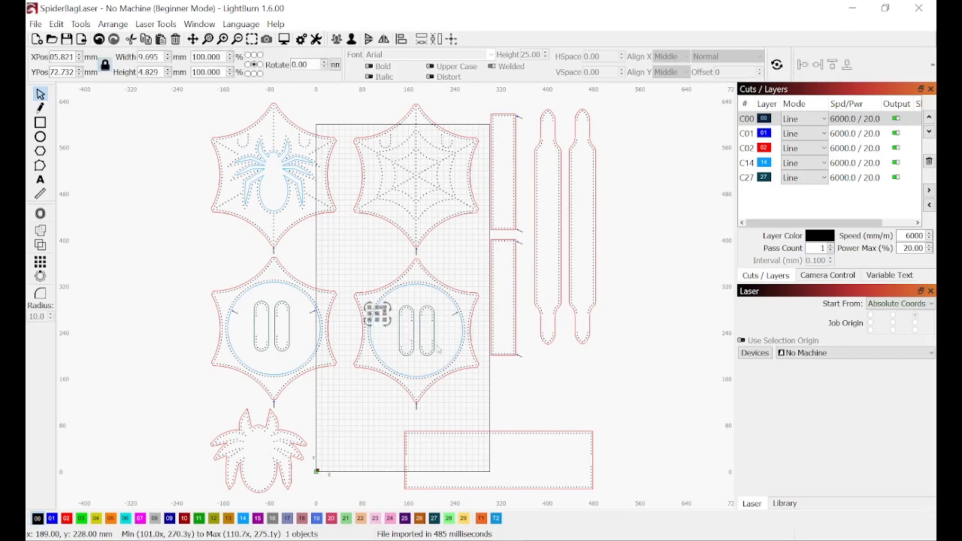
key(Delete)
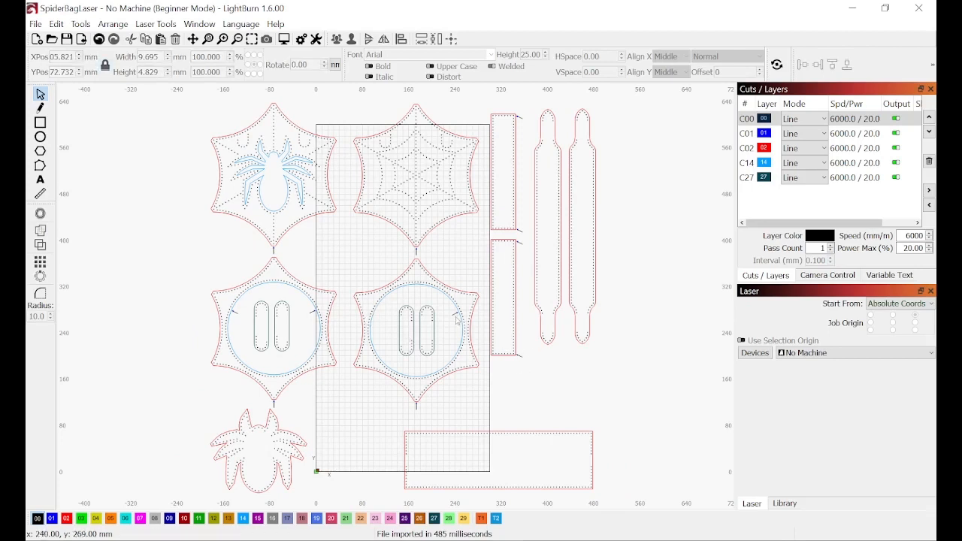
click(455, 314)
key(Delete)
- Delete the marker lines at both ends of the lower narrow strip and at the bottom end of the upper strip
click(519, 356)
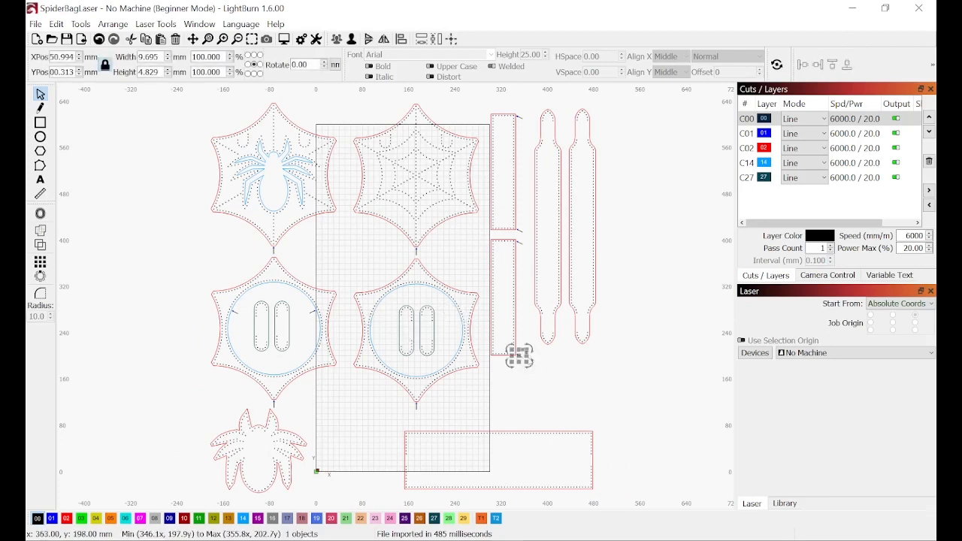
key(Delete)
click(521, 233)
key(Delete)
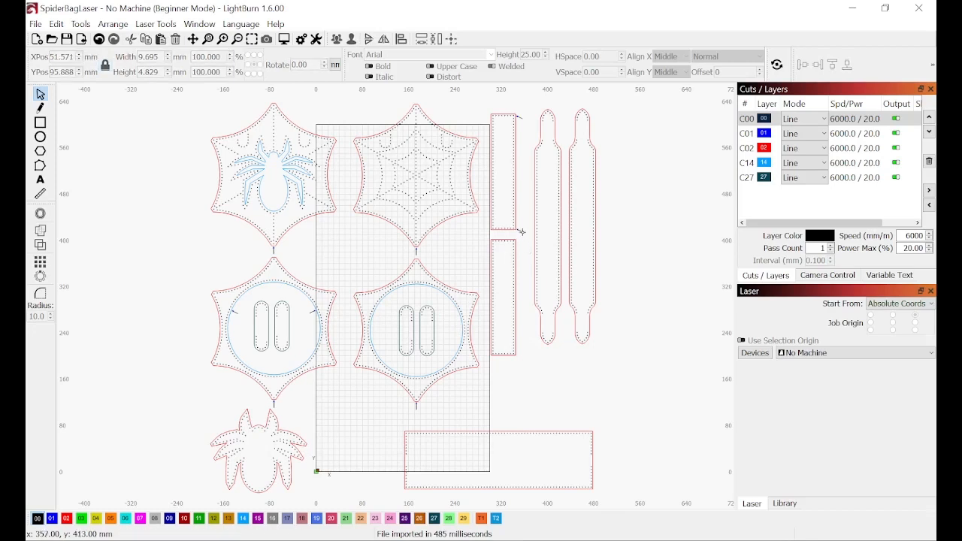
click(521, 230)
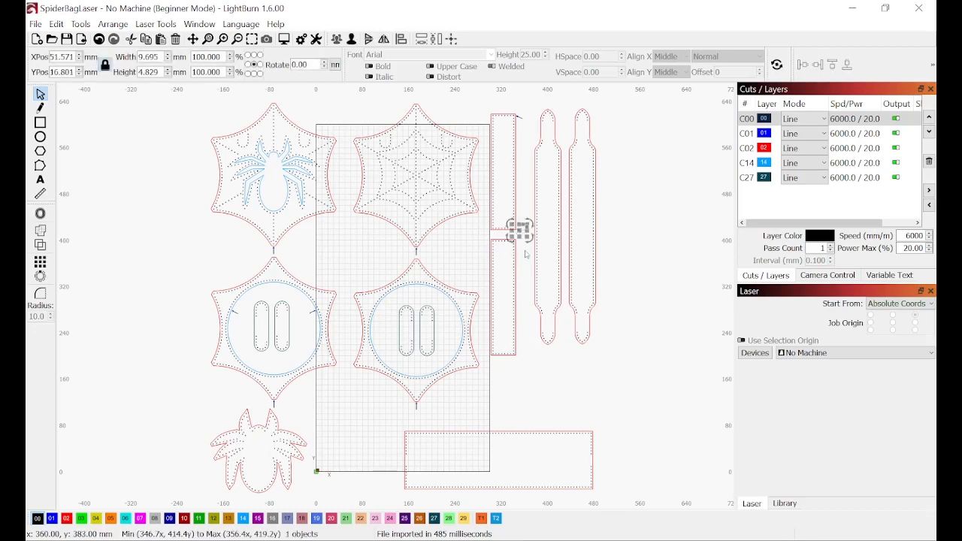
key(Delete)
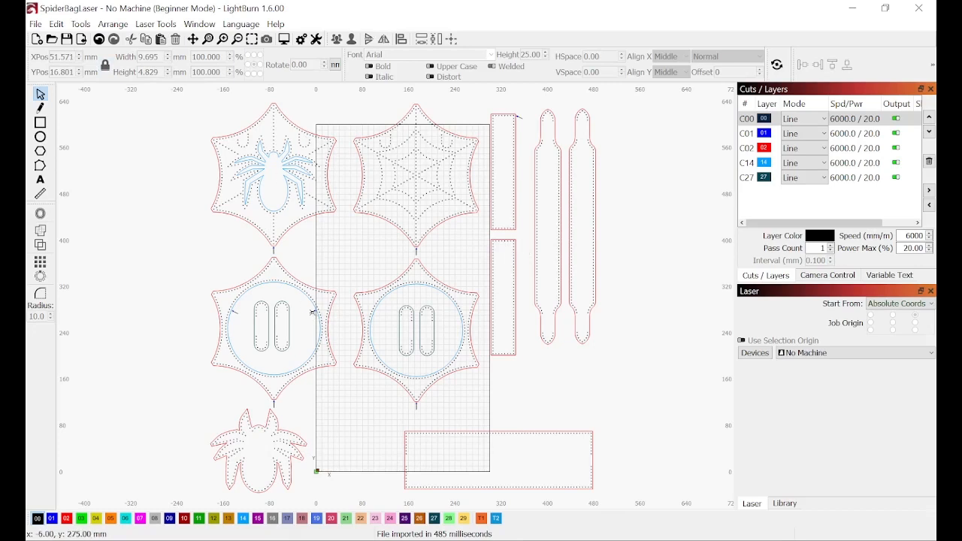
- Delete the two small marker lines at the sides of the circle in the lower left-hand bag panel
key(Delete)
click(236, 313)
key(Delete)
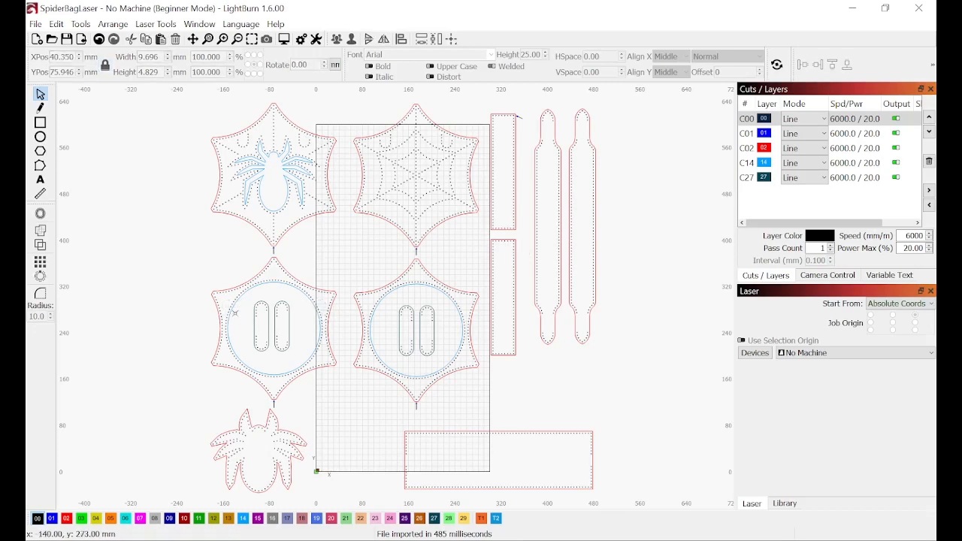
- Delete the marker lines at the bottom tips of both upper web panels and at the top end of the upper narrow strip
click(274, 251)
key(Delete)
click(415, 251)
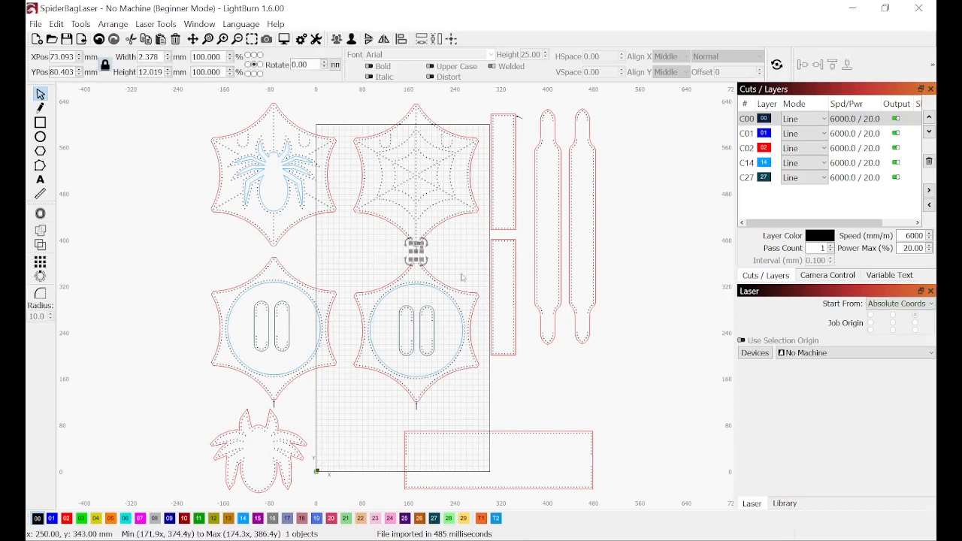
key(Delete)
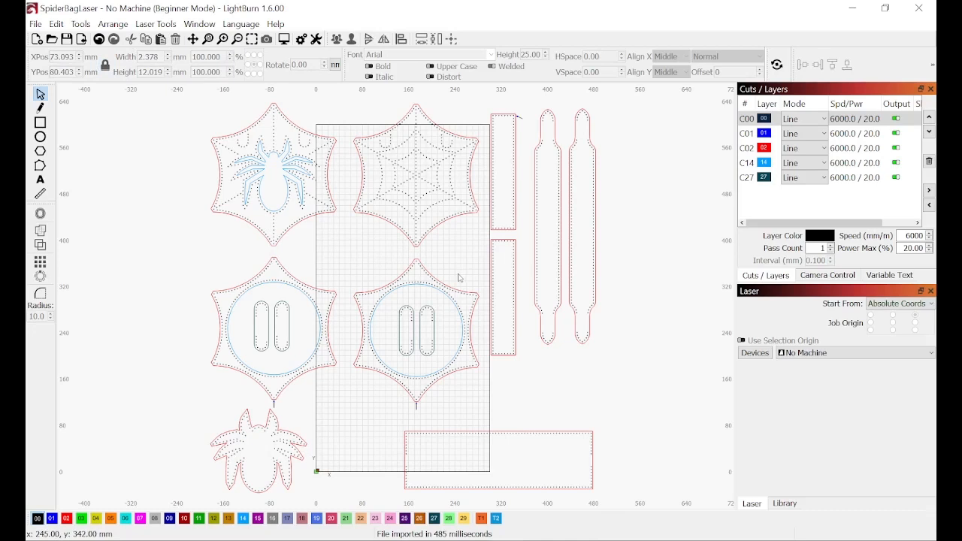
click(522, 118)
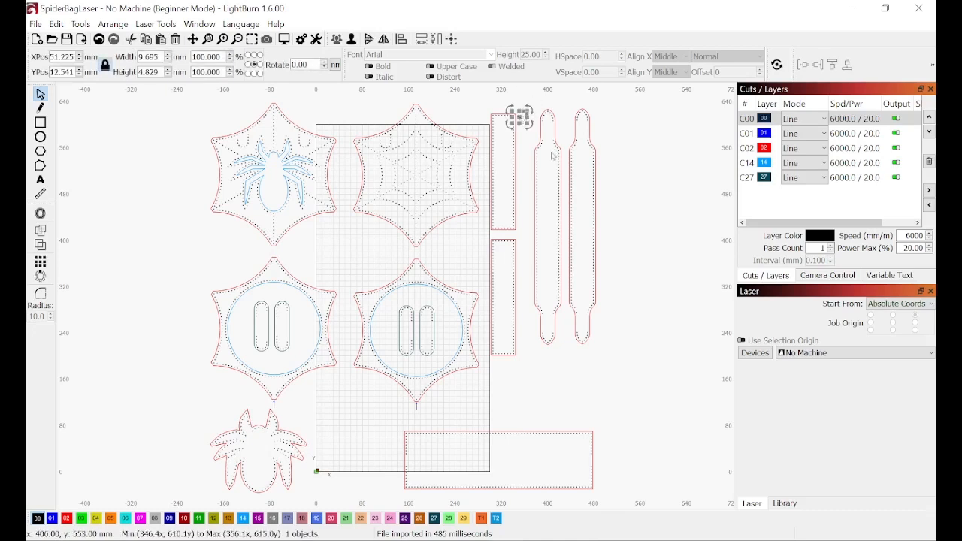
key(Delete)
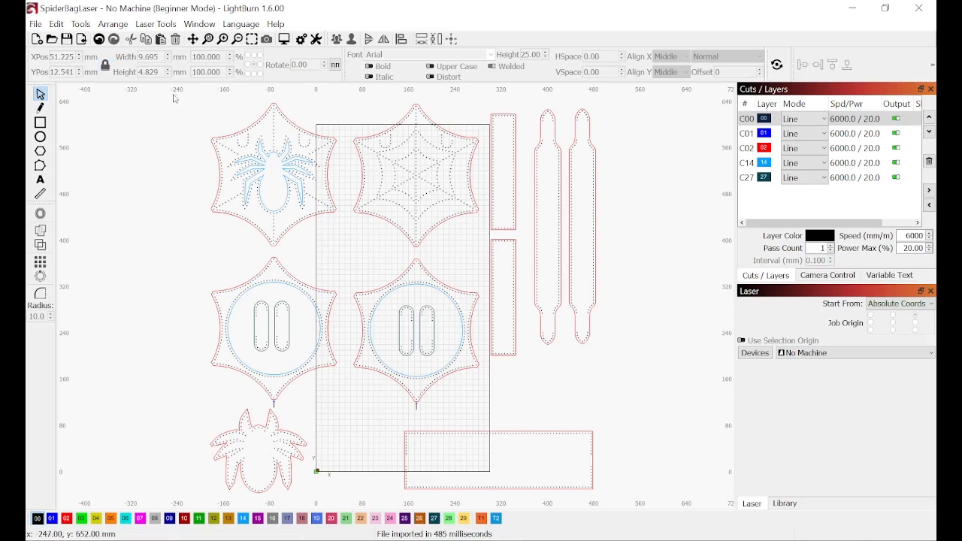
- Delete the marker lines at the bottom tips of the two lower circle panels
drag(173, 97, 485, 408)
click(272, 403)
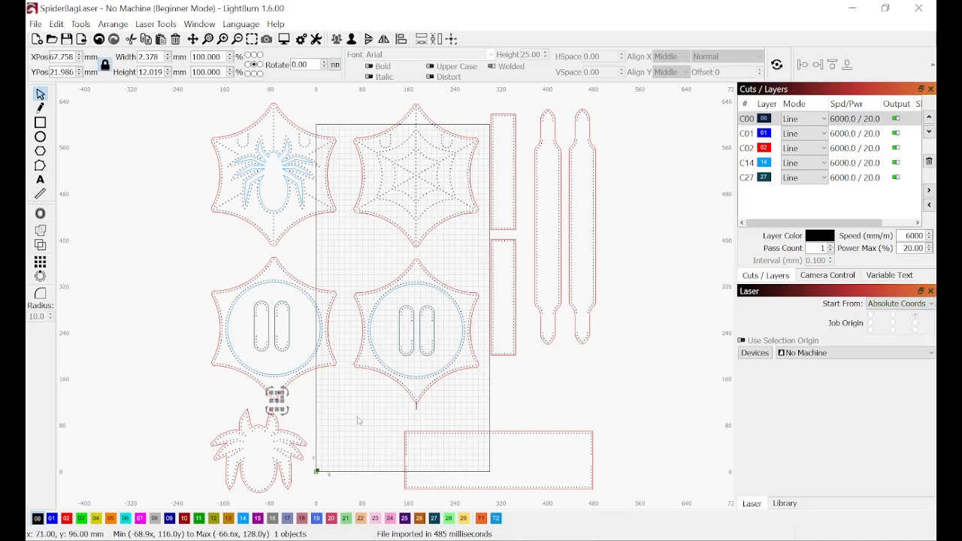
key(Delete)
click(416, 406)
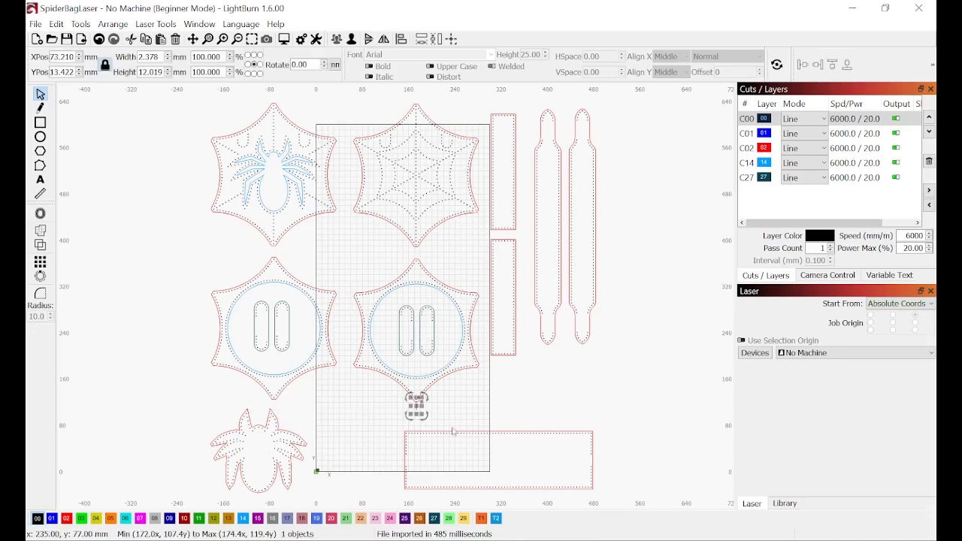
key(Delete)
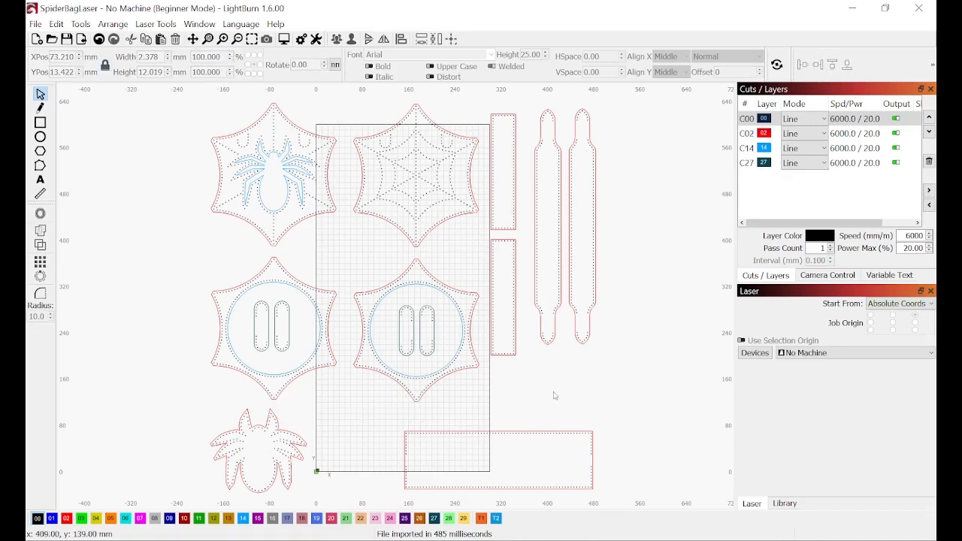
- Move the four web-shaped panels together off the left side of the work area, centred at about x -282, y 396 mm
drag(187, 106, 384, 279)
click(173, 108)
drag(175, 99, 485, 406)
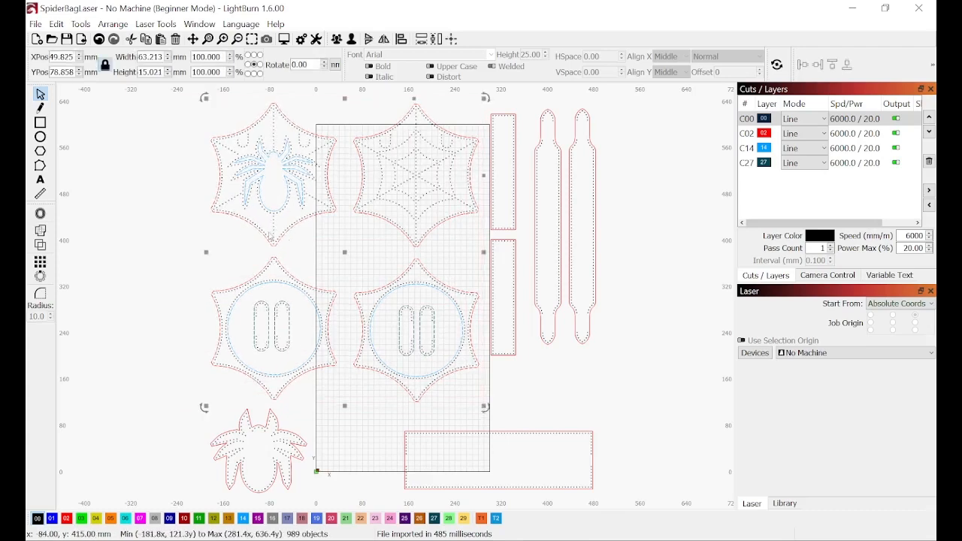
drag(343, 252, 154, 242)
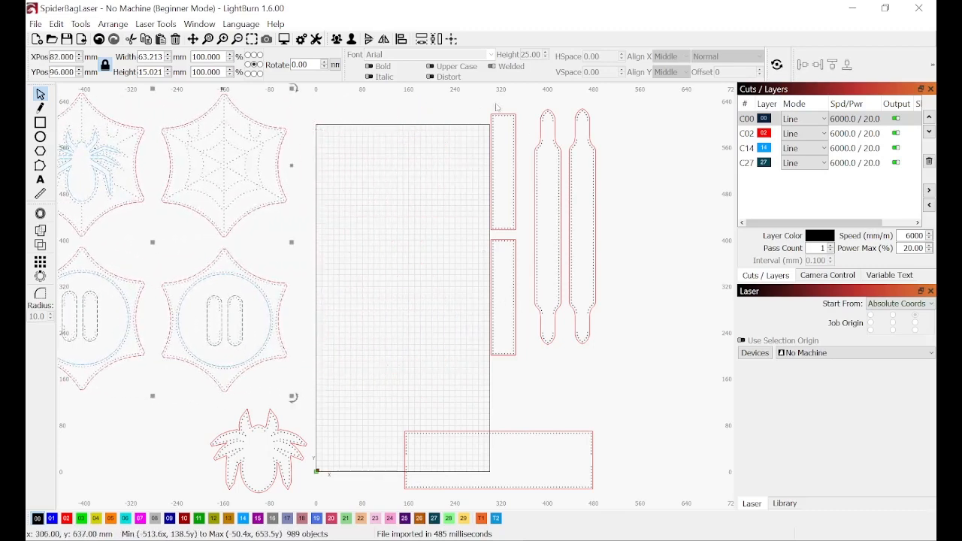
- Move the two long strap pieces into the upper left of the work area, centred at about x 57, y 392 mm
drag(536, 103, 556, 328)
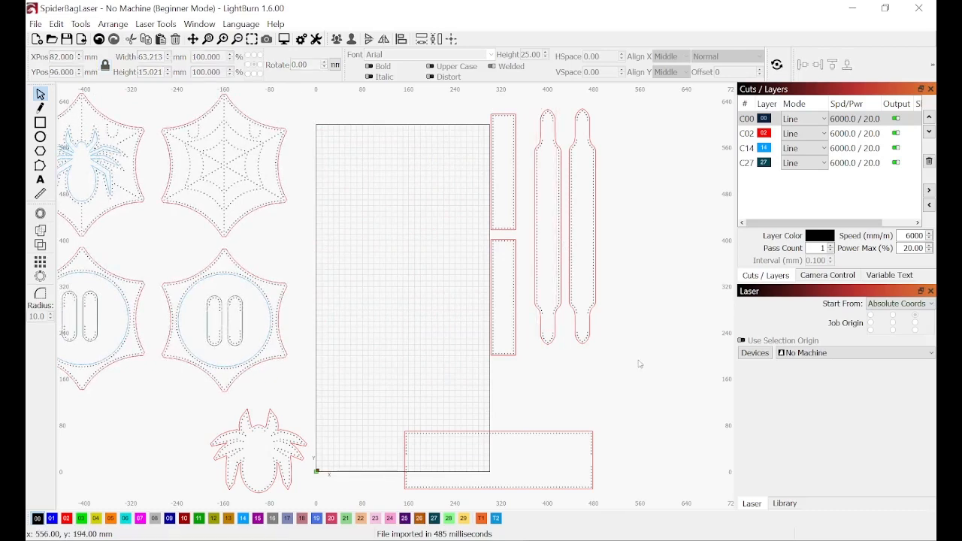
drag(638, 360, 524, 101)
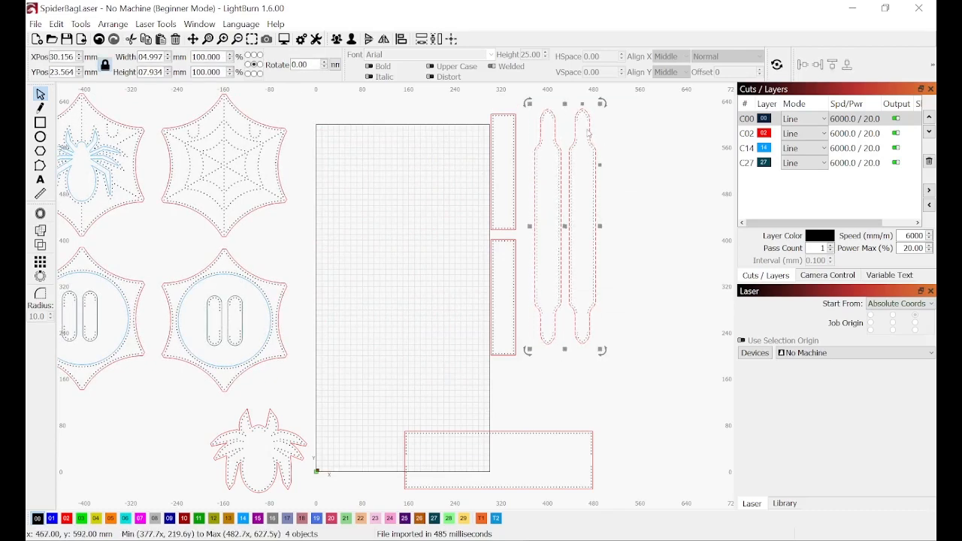
drag(590, 132, 375, 157)
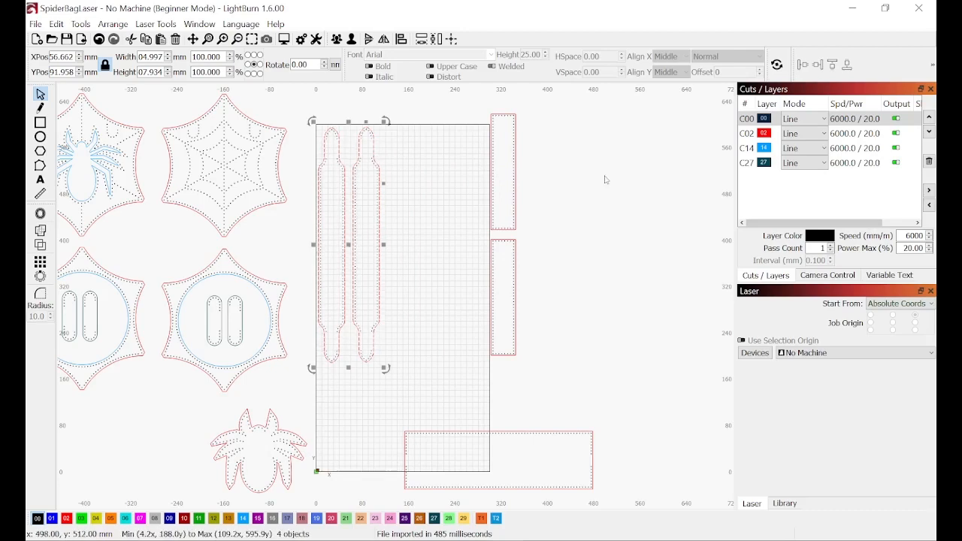
click(568, 215)
- Rotate the large rectangle upright and place it beside the straps, centred at about x 170, y 429 mm
scroll(617, 472, down, 1)
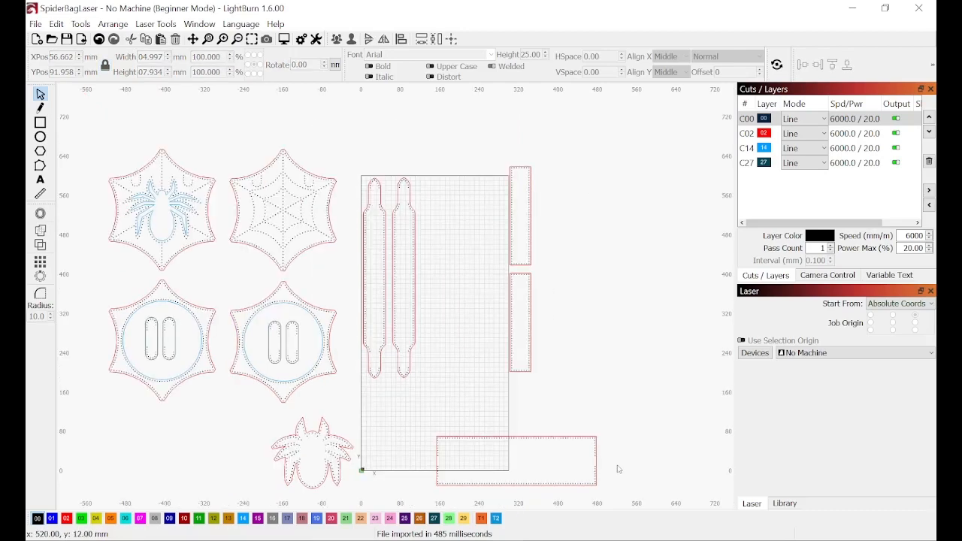
drag(609, 495, 429, 429)
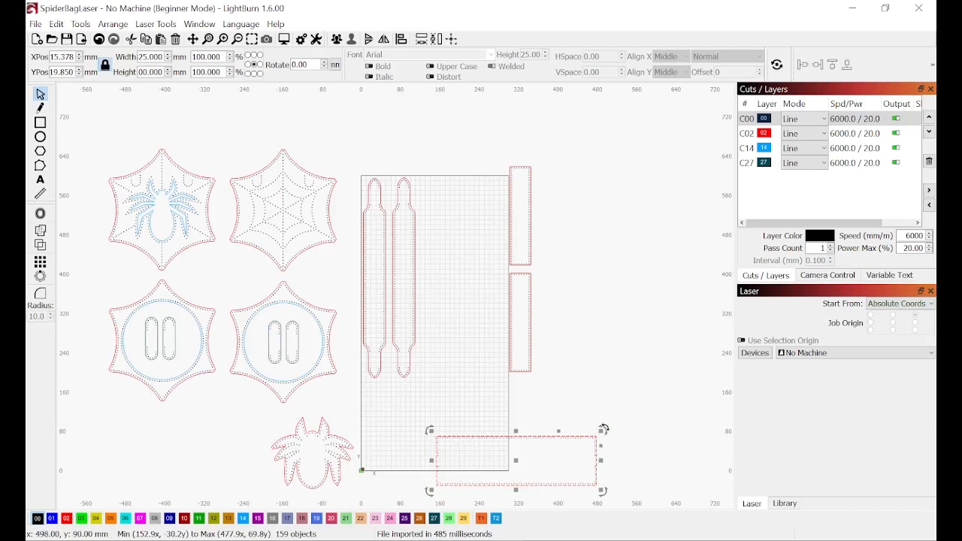
drag(602, 430, 486, 374)
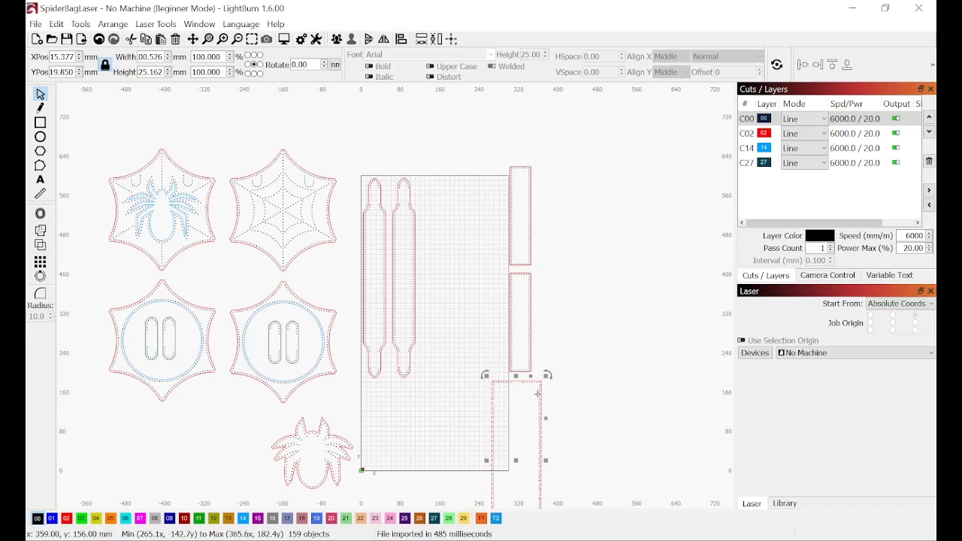
drag(538, 393, 468, 198)
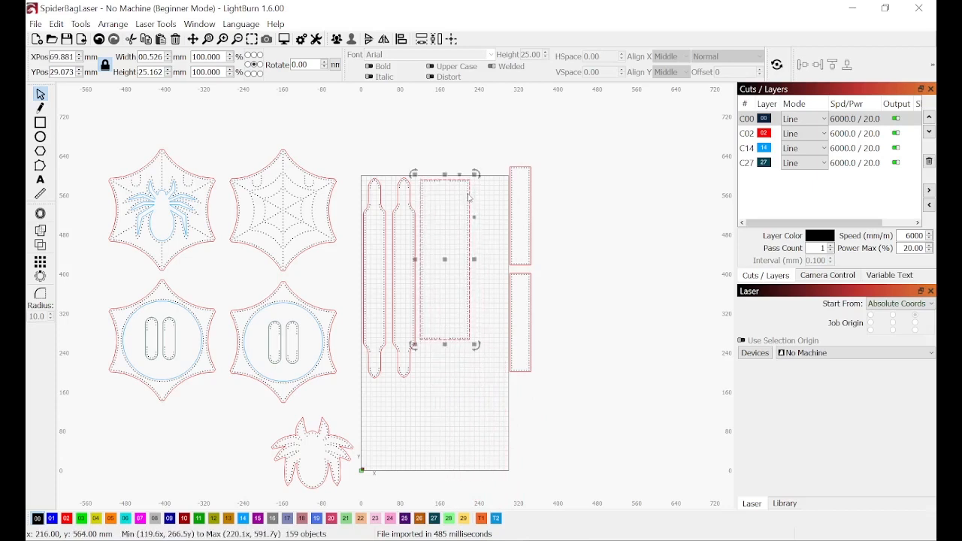
click(608, 291)
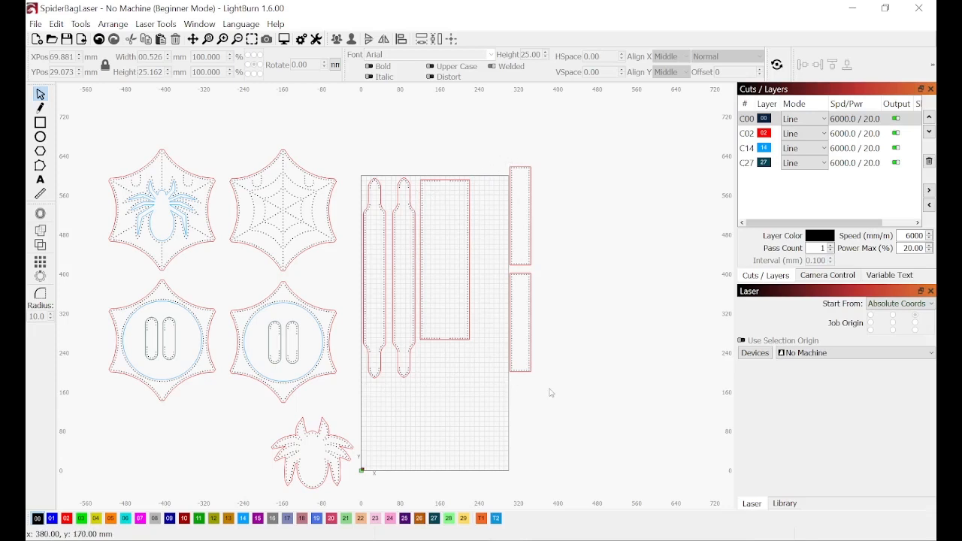
- Move the two narrow strips inside the right edge of the work area, centred at about x 261, y 383 mm
drag(551, 393, 503, 159)
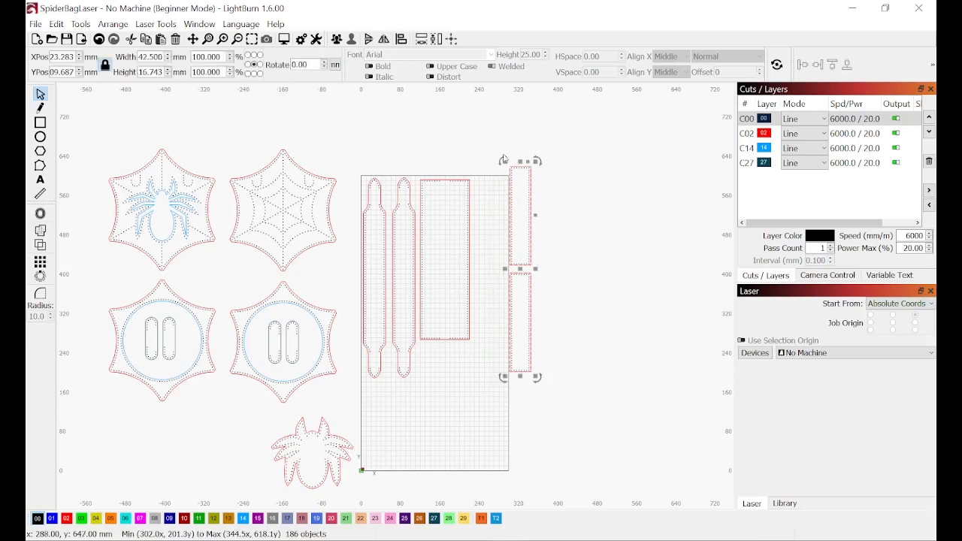
drag(521, 269, 492, 285)
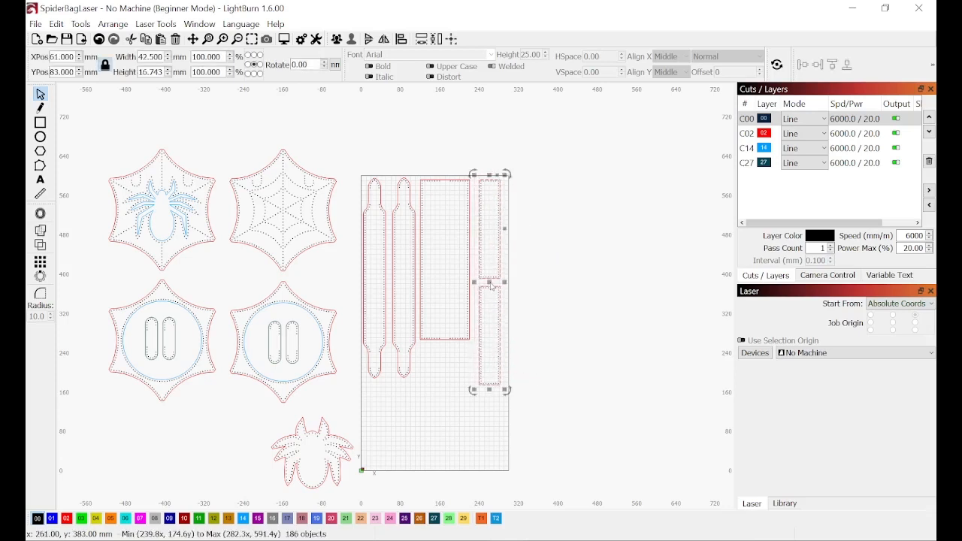
click(588, 276)
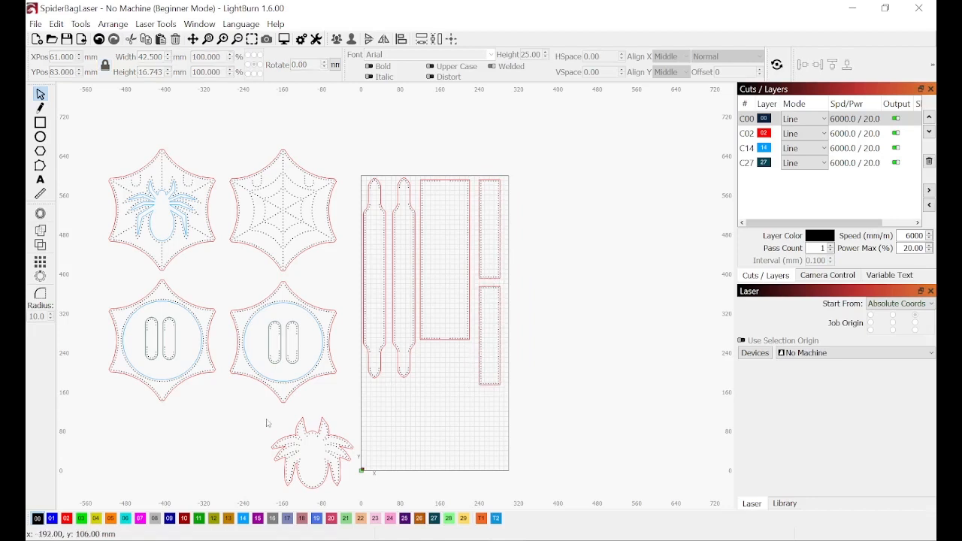
- Move the spider piece into the lower left of the work area, centred at about x 90, y 79 mm
drag(270, 420, 356, 492)
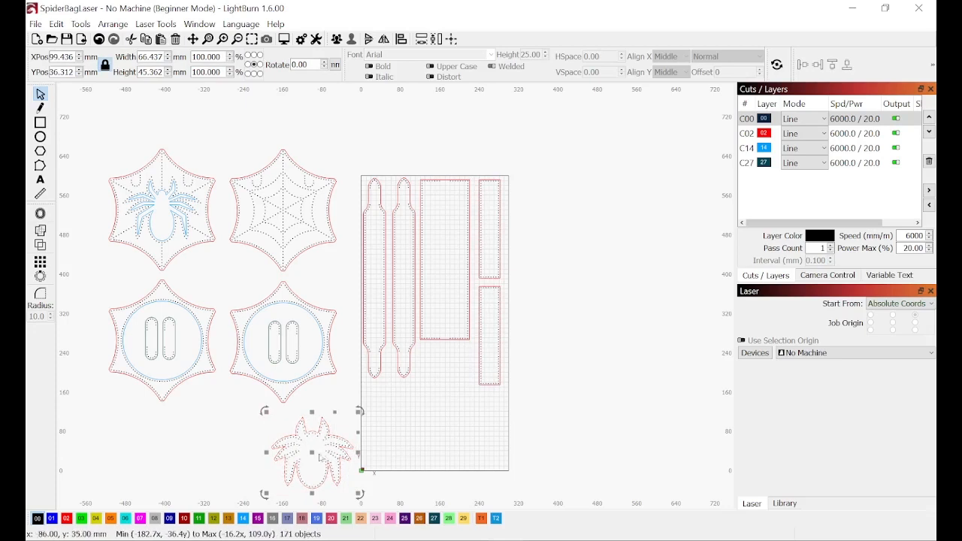
drag(311, 453, 406, 433)
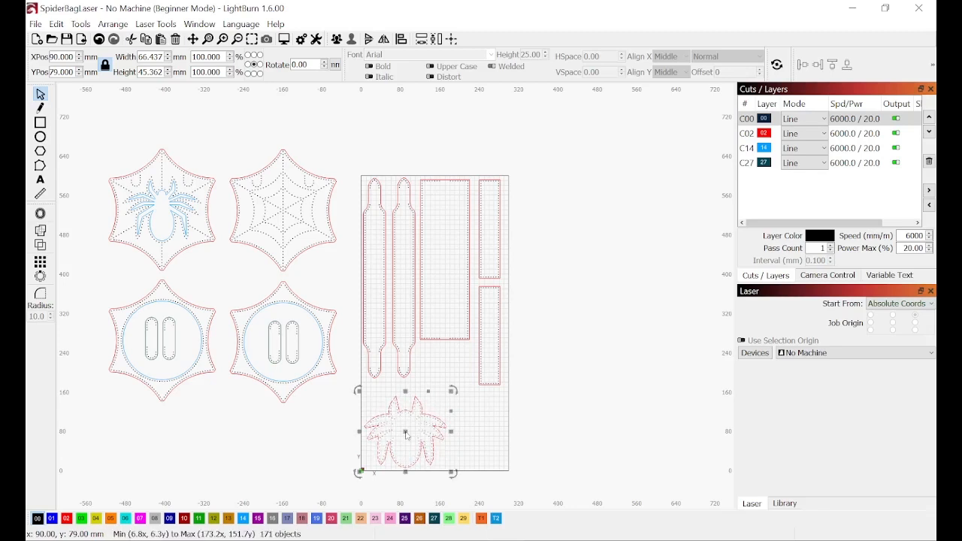
click(561, 410)
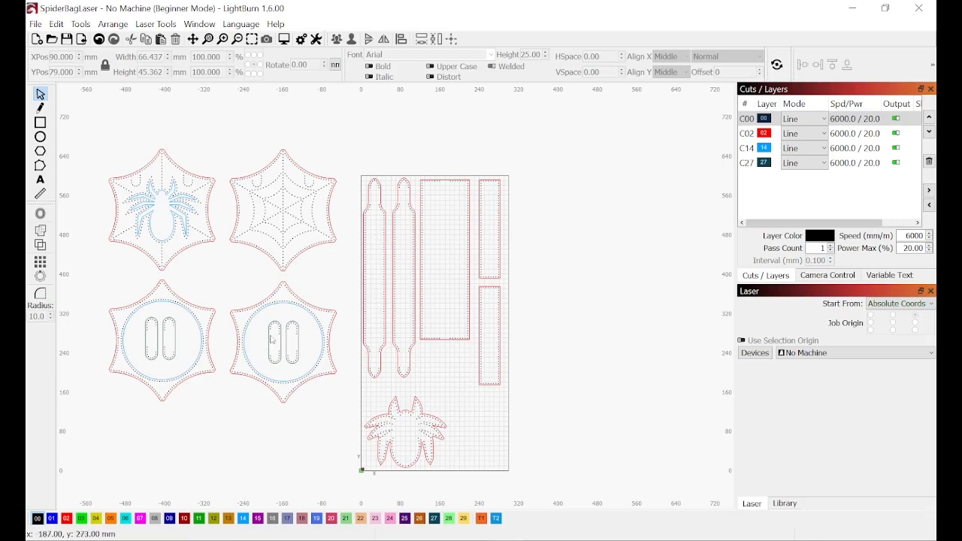
- Move the two rounded tabs from the lower right-hand panel to below the large rectangle, at about x 200, y 214 mm
drag(263, 320, 475, 369)
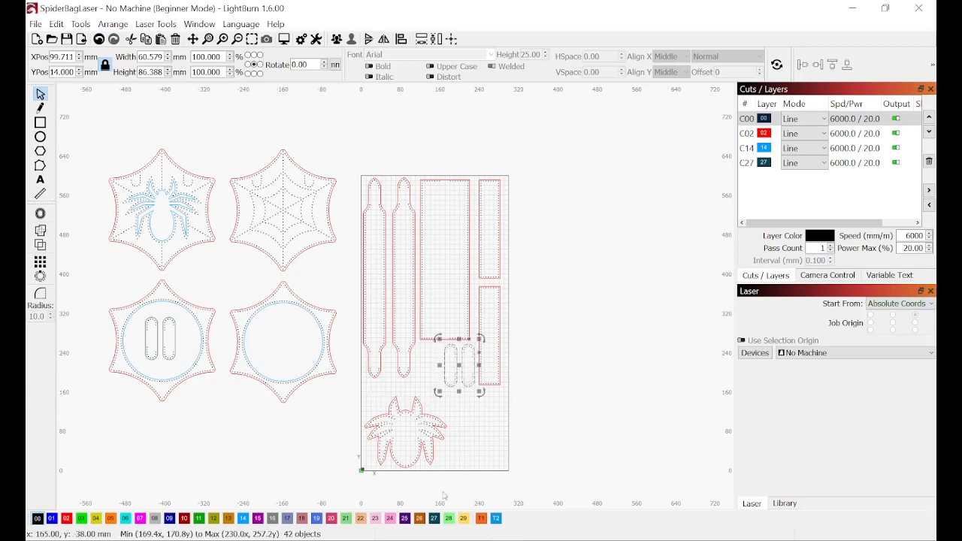
click(492, 436)
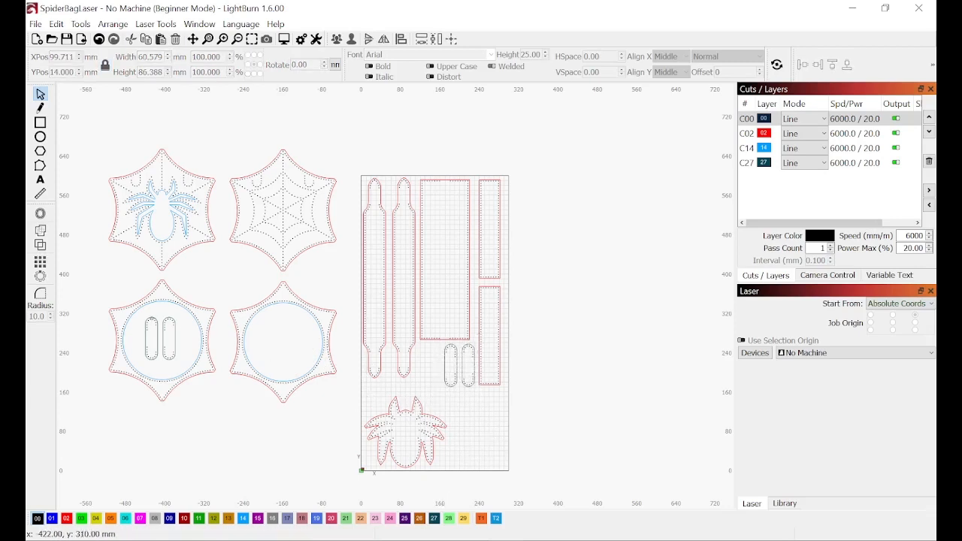
drag(141, 316, 429, 371)
click(469, 405)
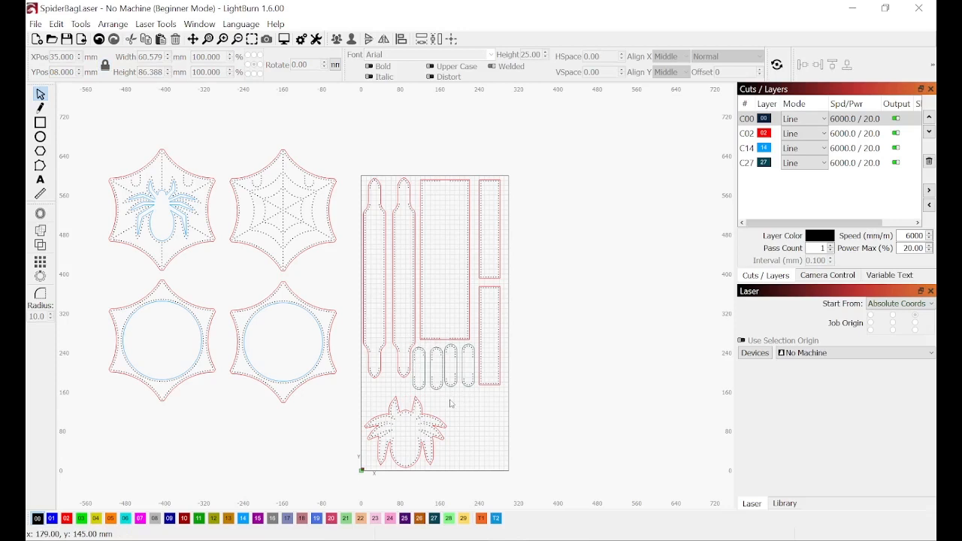
click(99, 40)
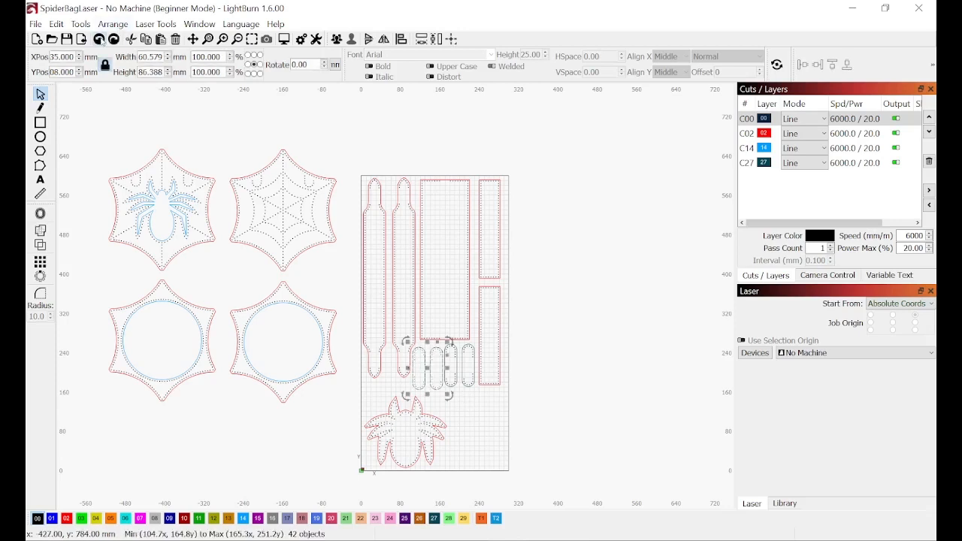
click(102, 41)
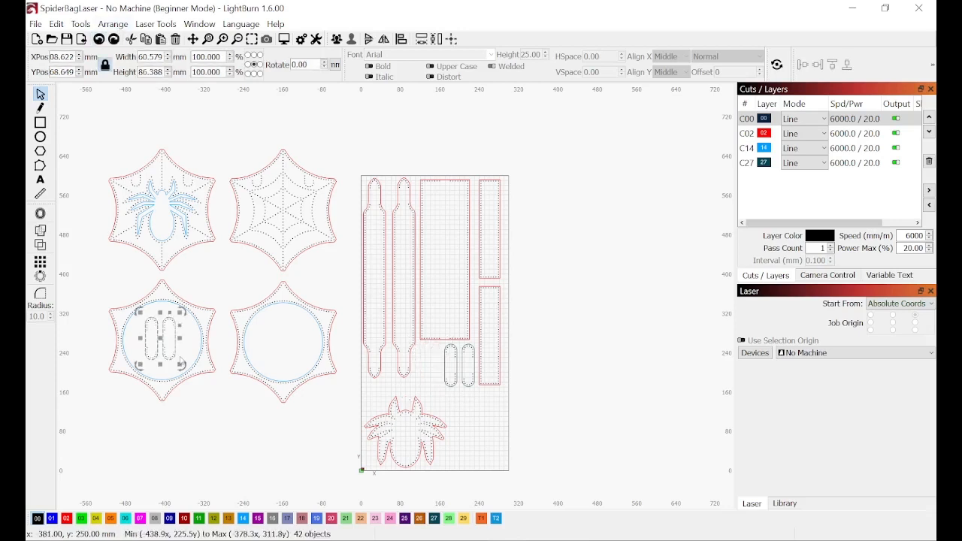
- Move the lower left-hand panel's two rounded tabs into the work area, one beside the other pair and one between the strap ends
drag(164, 341, 490, 415)
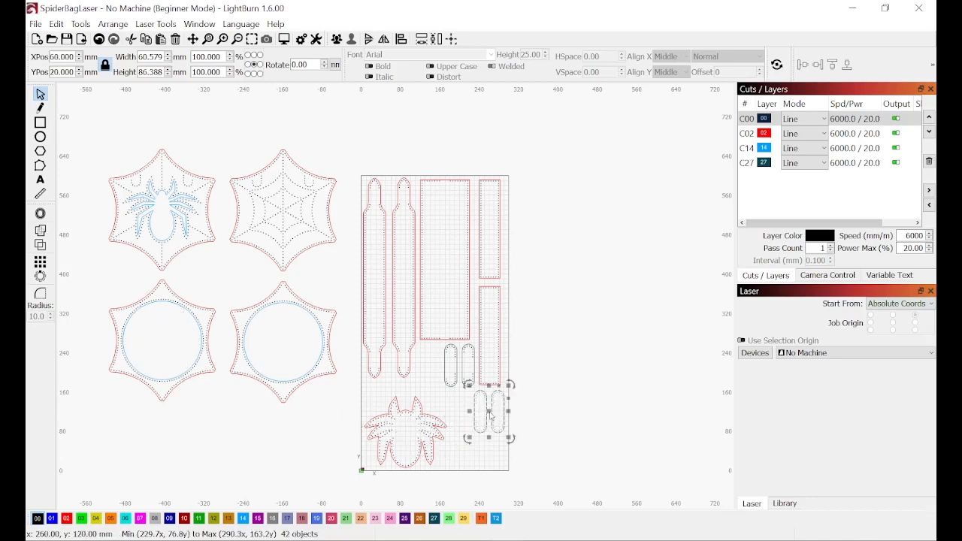
click(541, 452)
drag(518, 453, 438, 368)
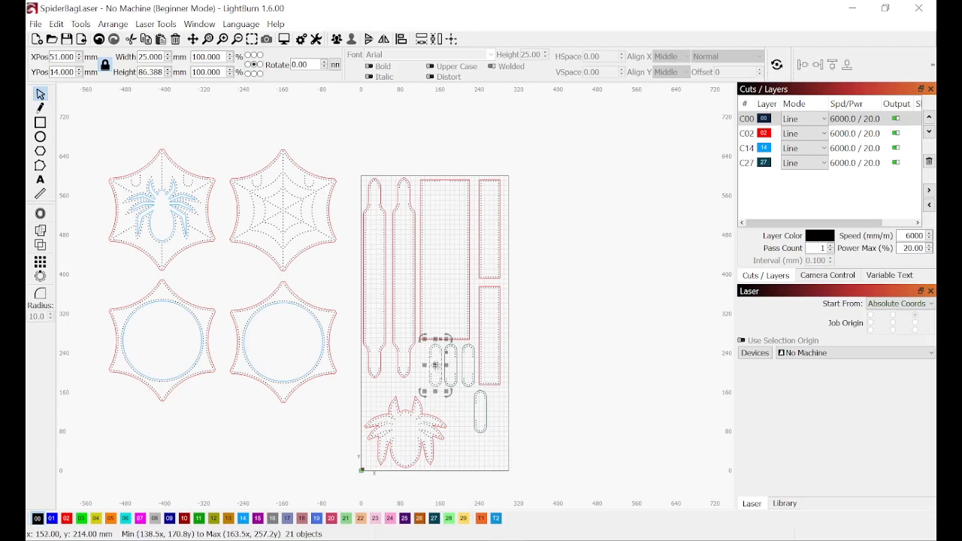
click(503, 449)
drag(503, 449, 390, 374)
click(548, 378)
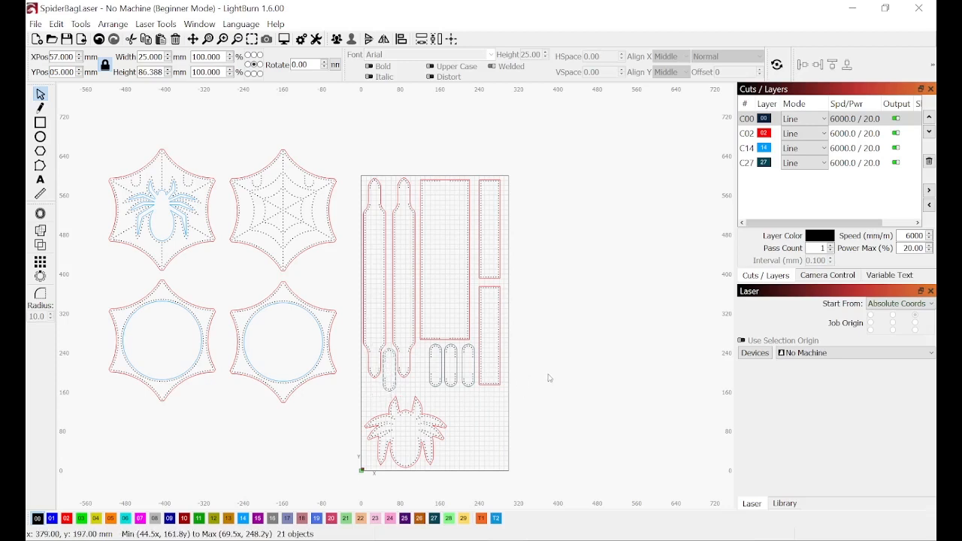
- Shift the spider piece slightly right below the straps, centred at about x 116, y 79 mm
drag(456, 482, 352, 392)
drag(407, 430, 420, 435)
click(557, 408)
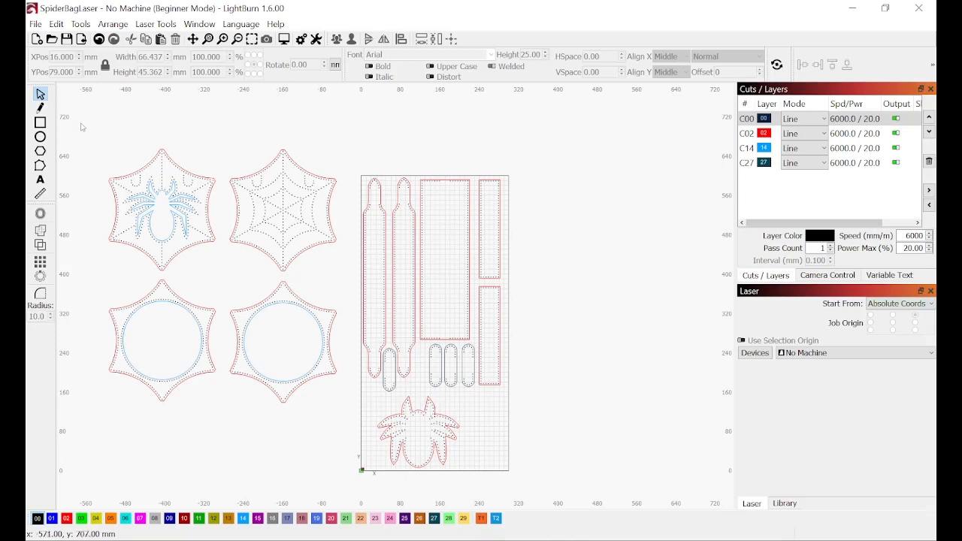
- Delete the four web-shaped panels lying outside the work area
drag(83, 127, 348, 423)
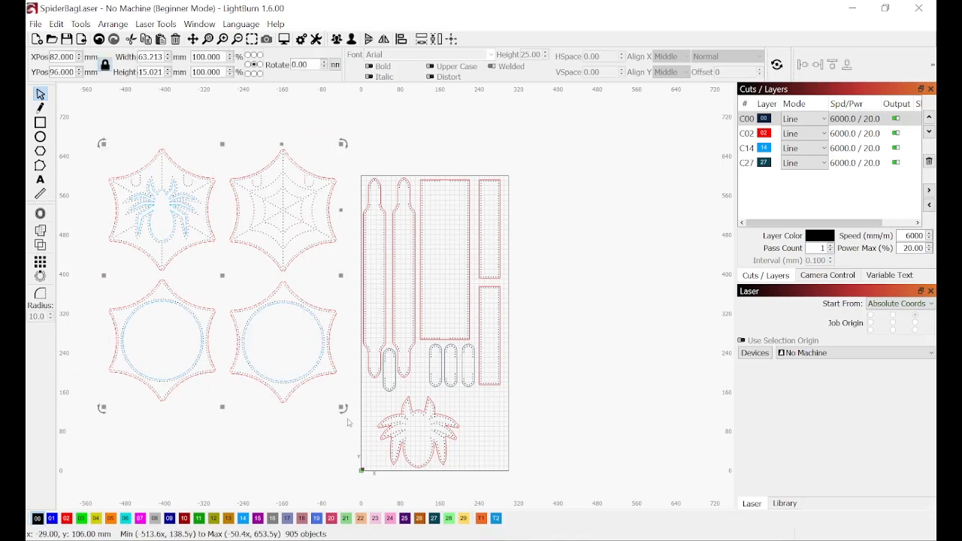
key(Delete)
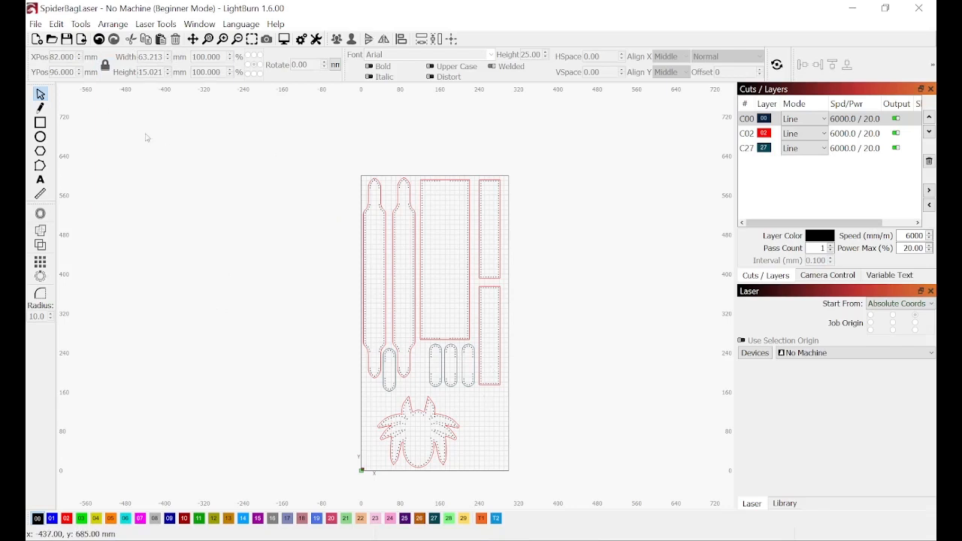
- Export the straps, rectangles, tabs and spider layout as a DXF named "file one" in the spider bsg folder
click(35, 24)
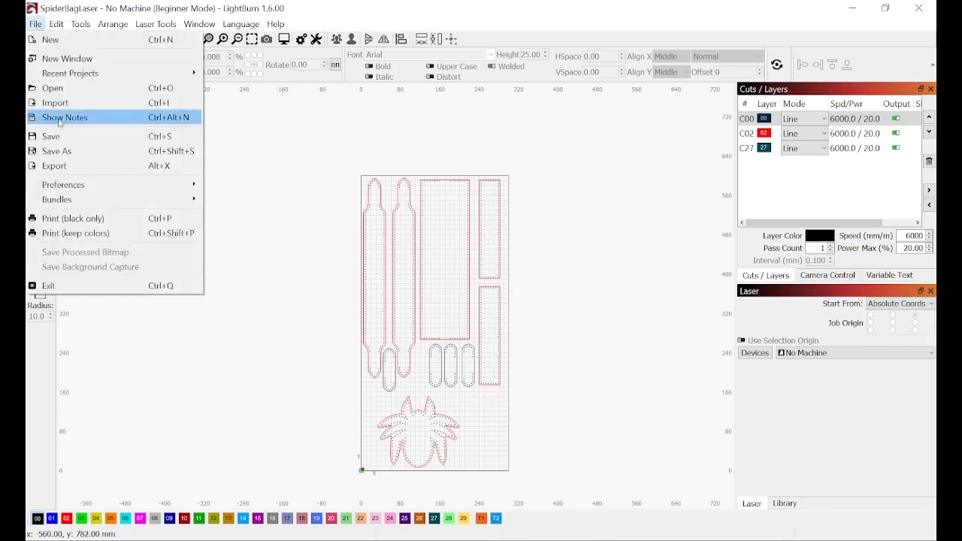
click(69, 170)
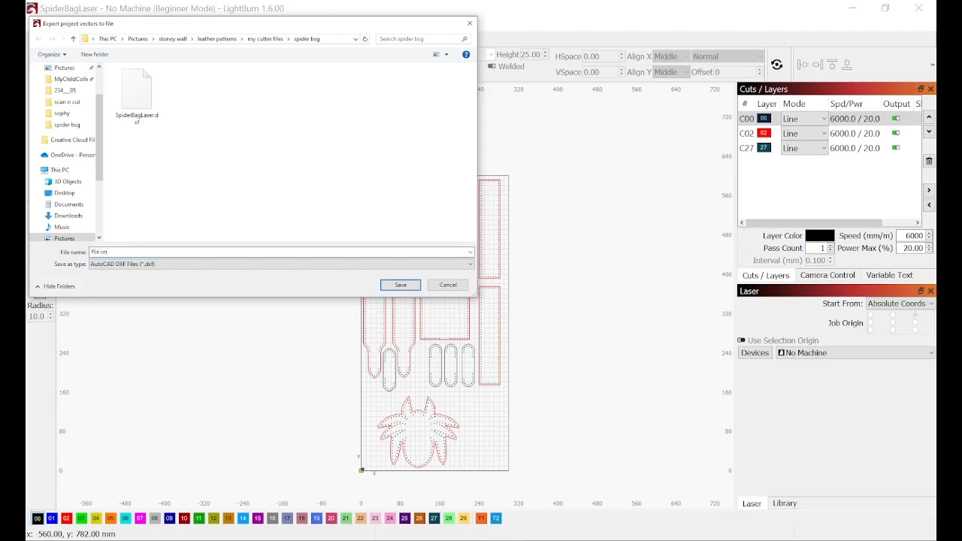
click(408, 285)
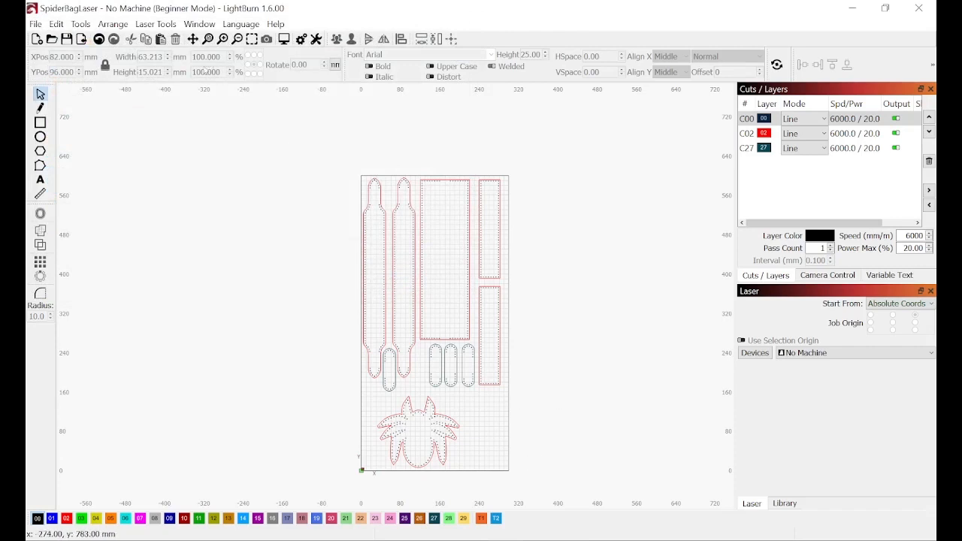
- Undo the deletion of the four web-shaped panels and delete all the pieces inside the work area
click(99, 39)
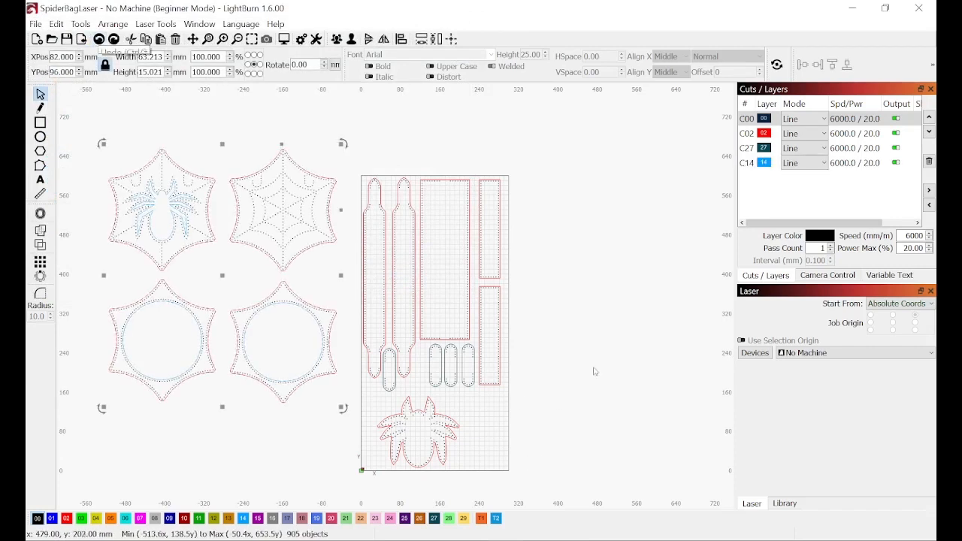
drag(554, 498, 351, 167)
key(Delete)
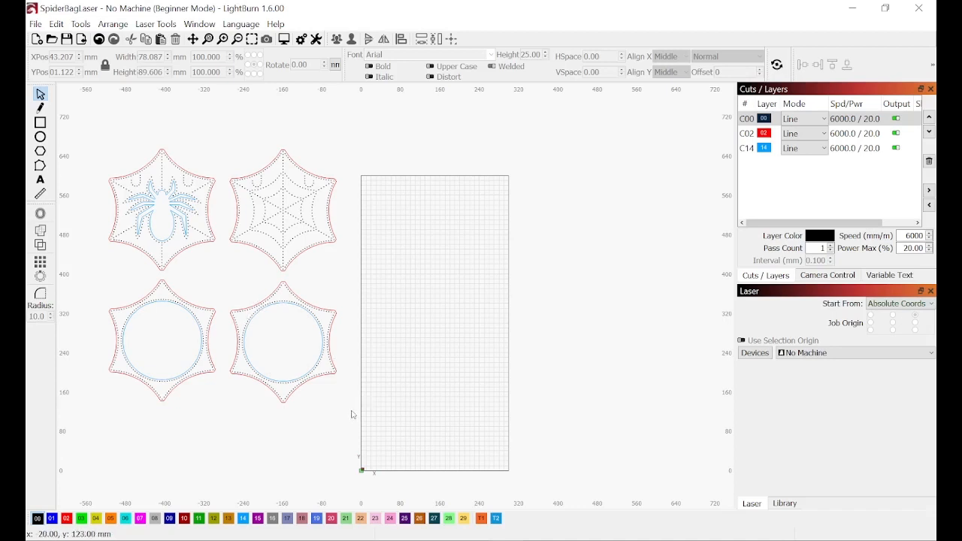
- Rotate the two circle-cutout panels about 90° counter-clockwise as a pair and move them into the work area, centred at about x 127, y 362 mm
drag(357, 405, 90, 272)
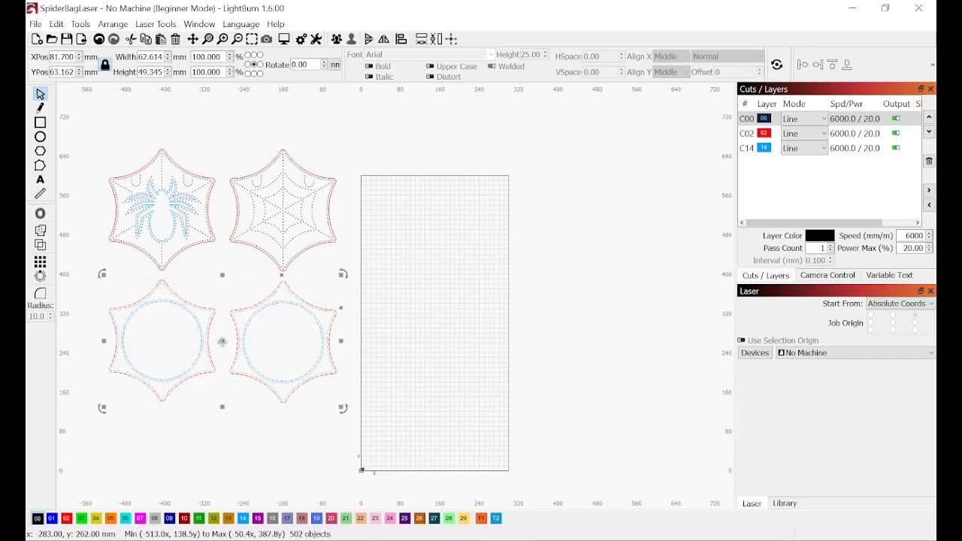
drag(236, 342, 507, 345)
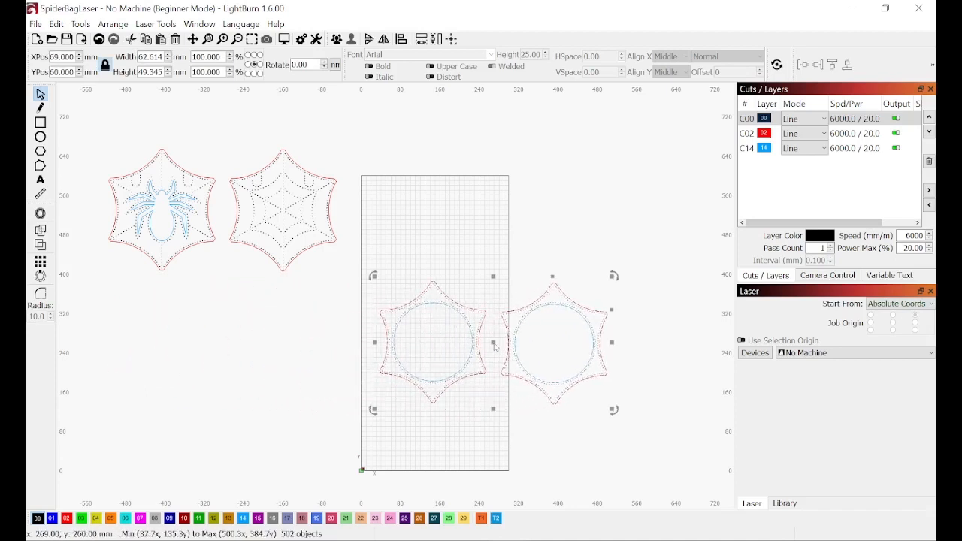
drag(612, 276, 405, 197)
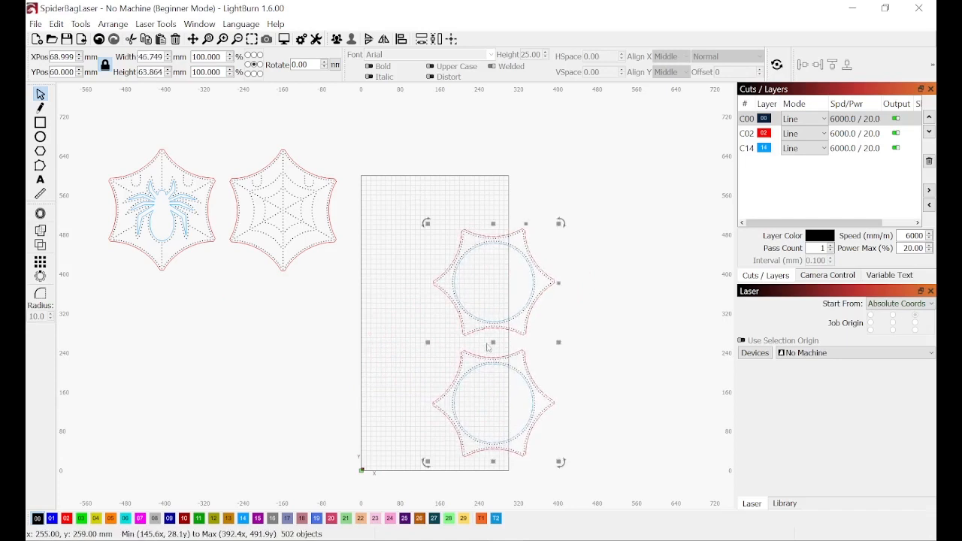
drag(492, 345, 424, 296)
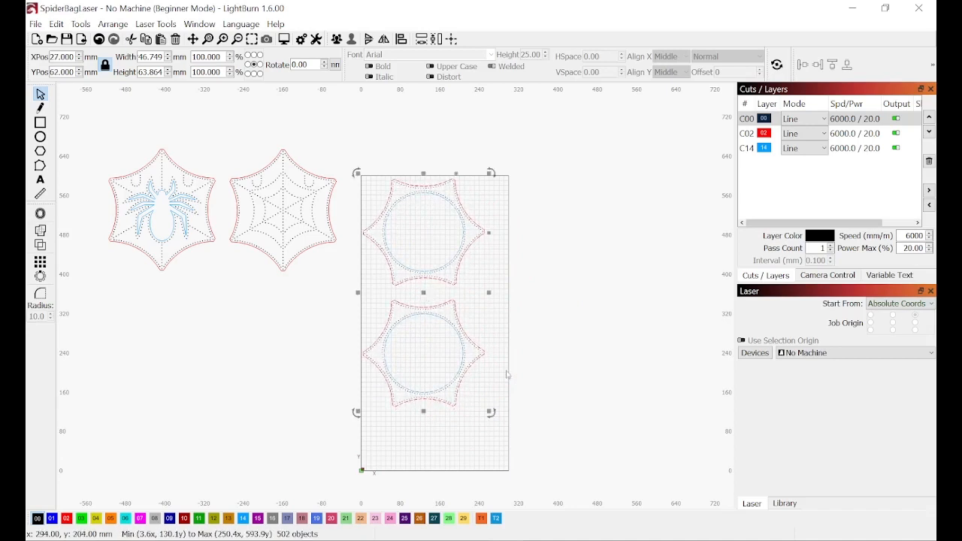
- Move the lower circle-cutout panel down to the bottom of the work area, centred at about x 130, y 114 mm
click(557, 420)
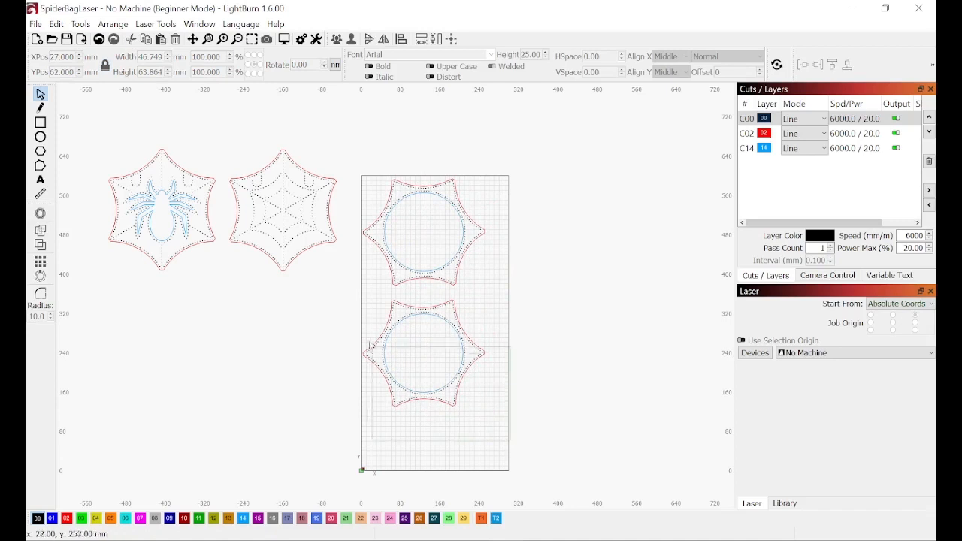
drag(394, 440, 346, 291)
drag(426, 353, 426, 418)
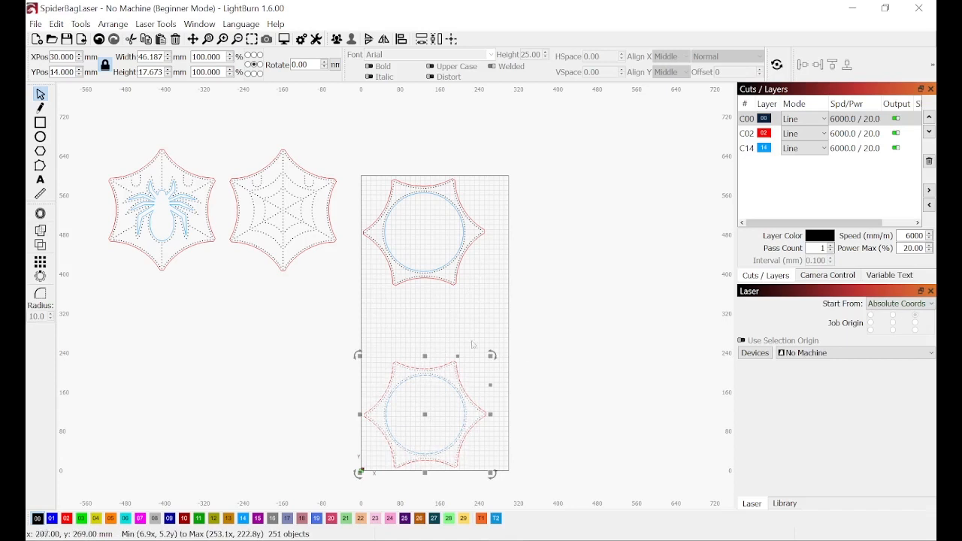
click(583, 363)
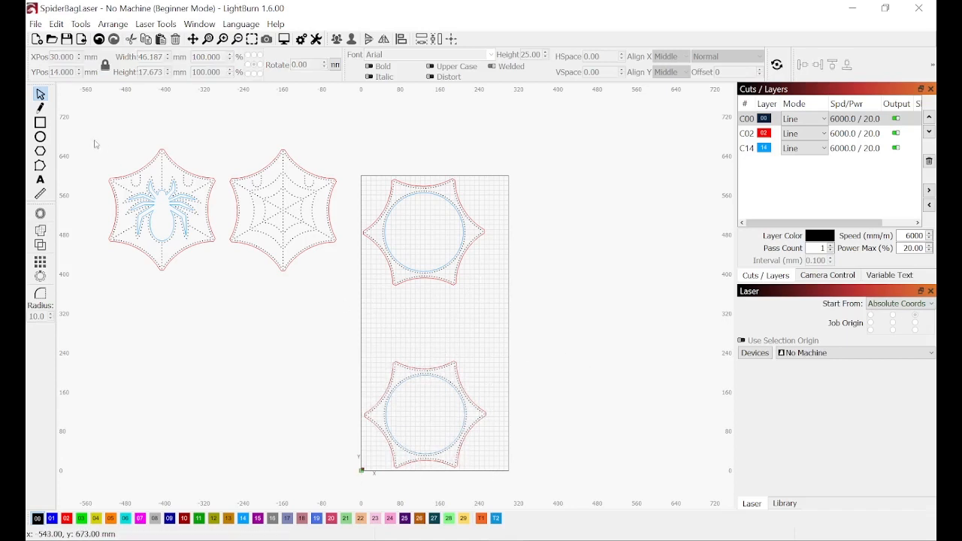
- Delete the spider and web panels outside the work area and export the circle-cutout panels as a DXF named "file two"
drag(94, 141, 343, 287)
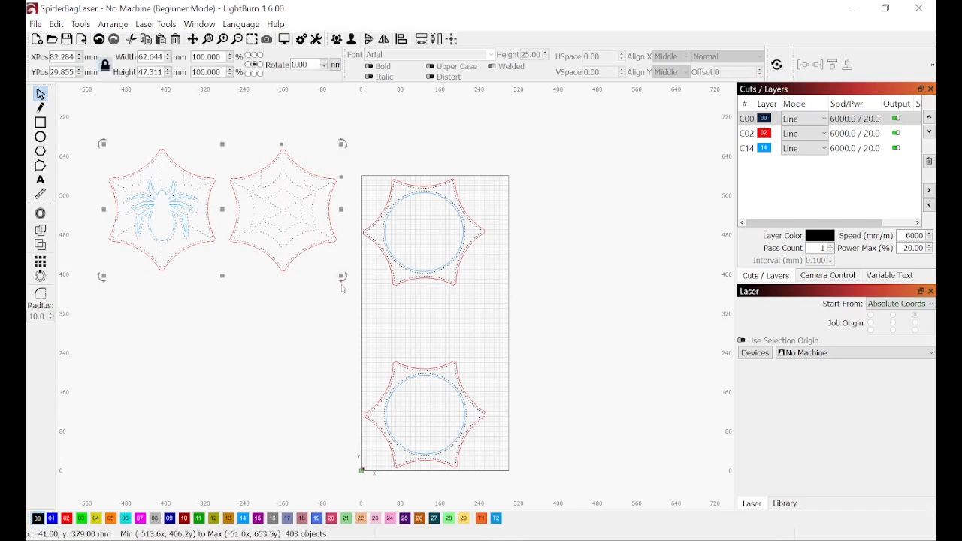
key(Delete)
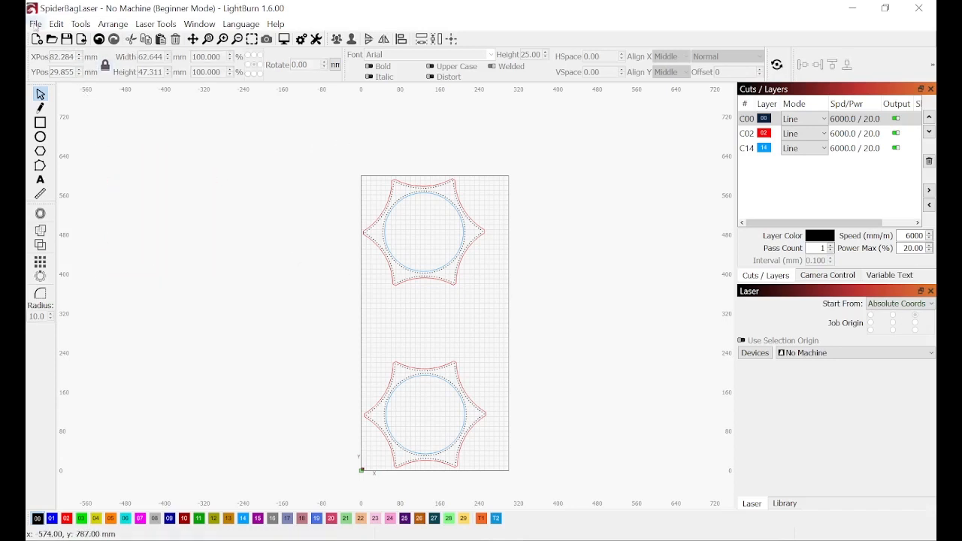
click(35, 24)
click(64, 166)
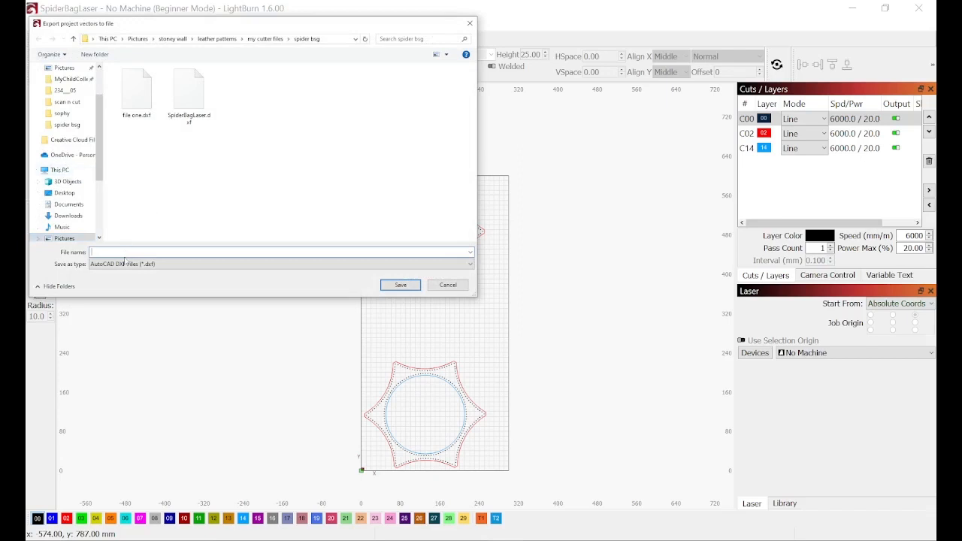
text(Fil)
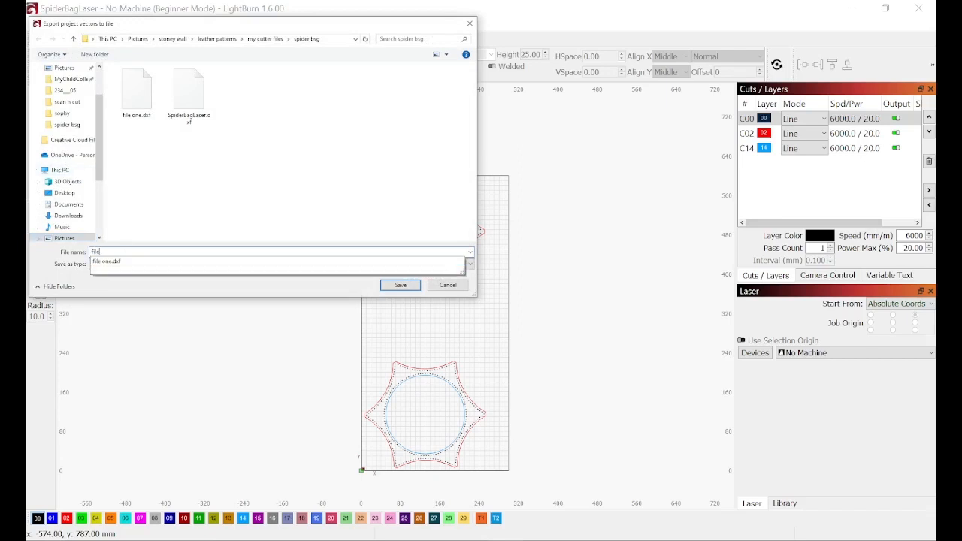
text(e two)
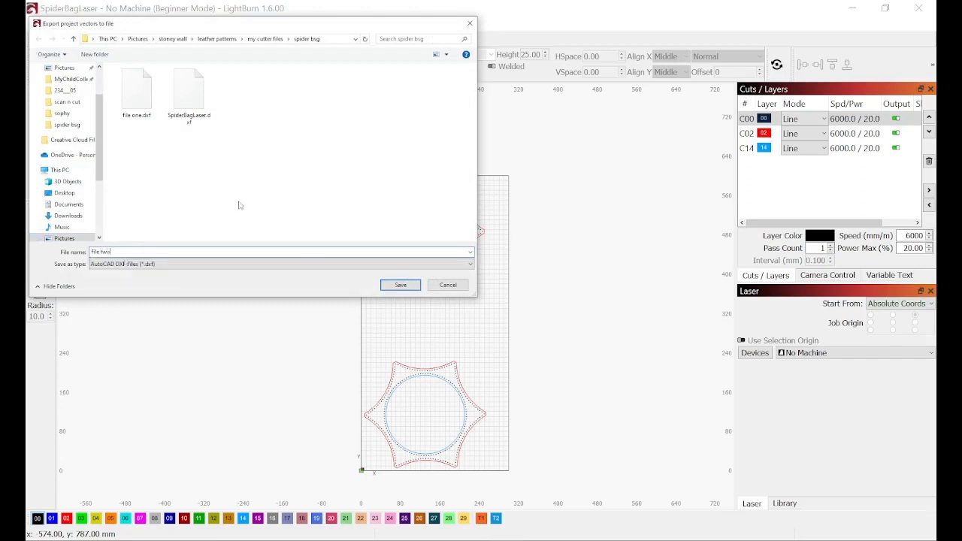
click(410, 287)
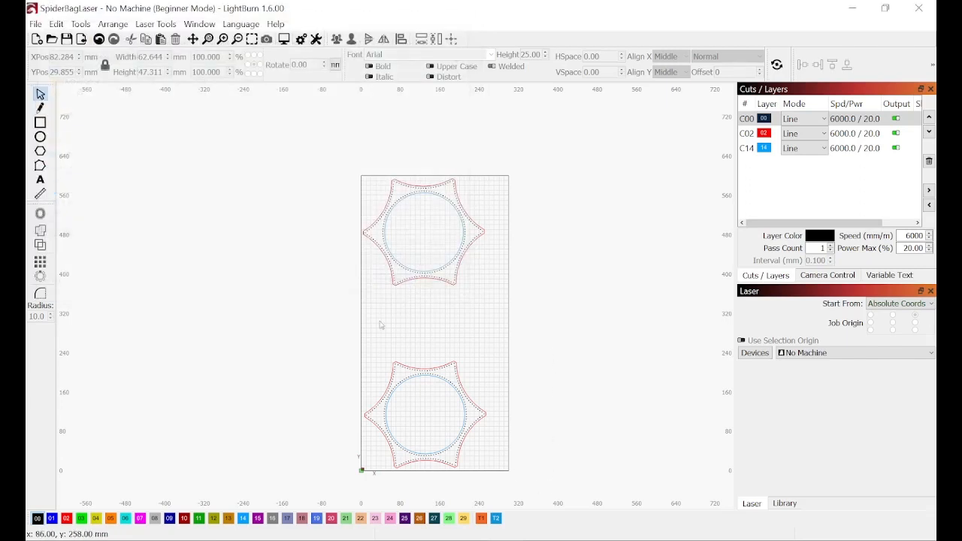
- Undo the deletion of the spider and web panels and delete the two circle-cutout panels in the work area
click(99, 40)
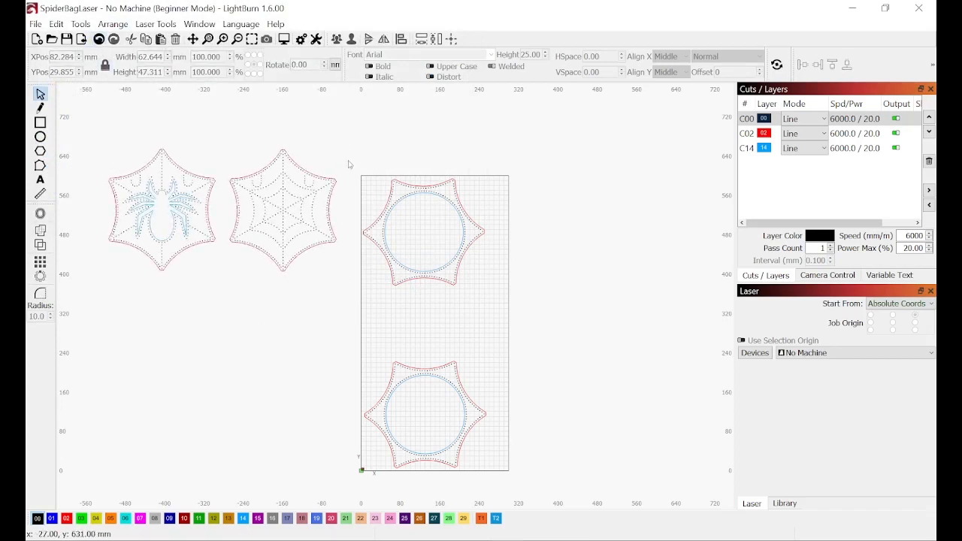
drag(349, 164, 519, 504)
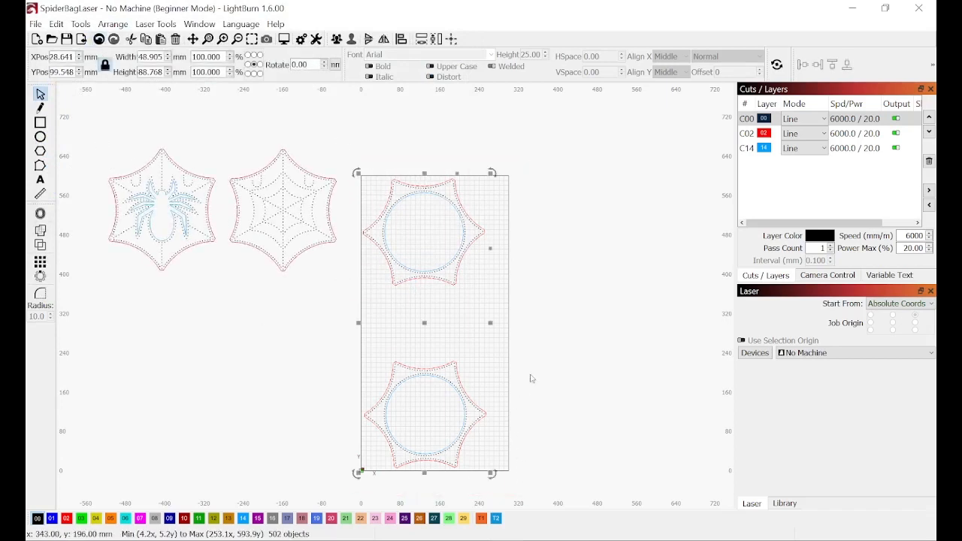
key(Delete)
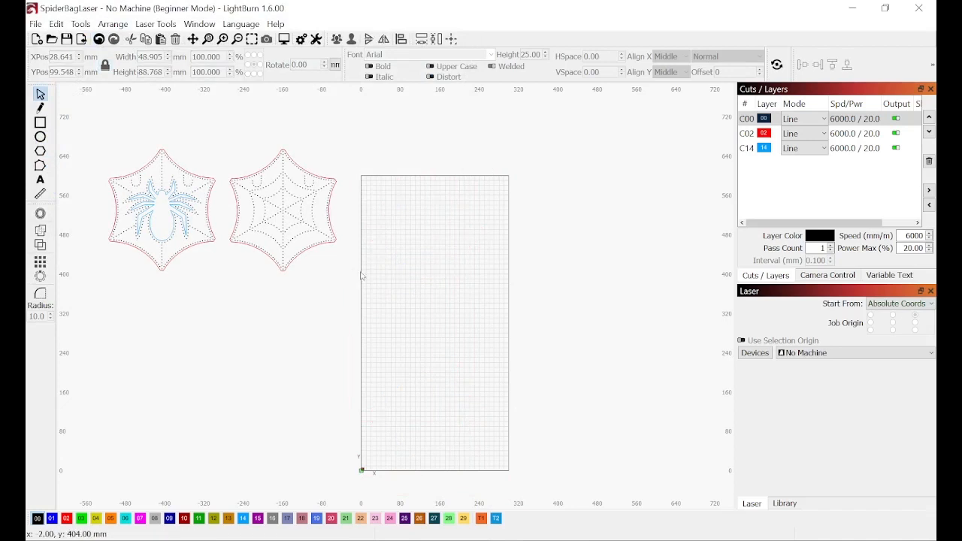
- Rotate the spider and web panels about 90° clockwise as a pair and move them into the work area, centred at about x 125, y 363 mm
drag(360, 276, 344, 299)
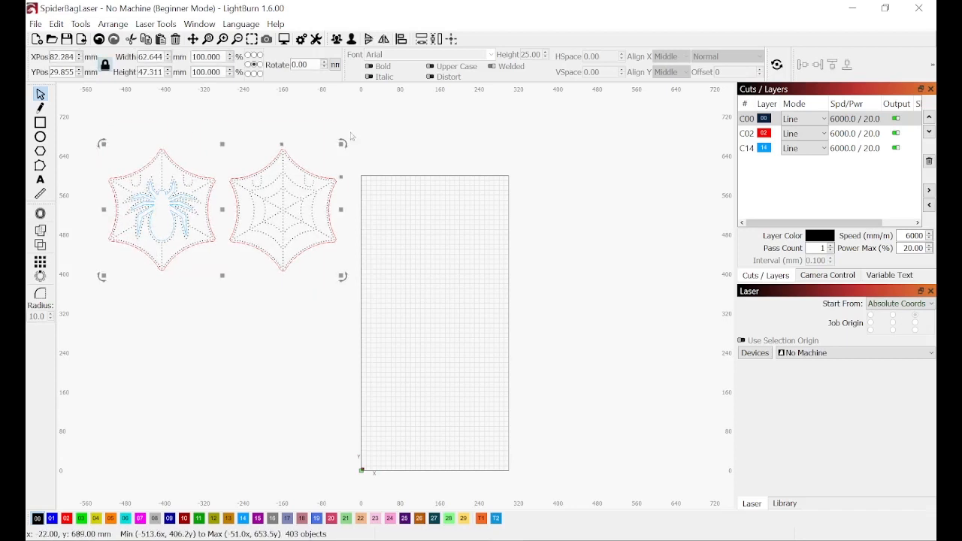
drag(343, 142, 275, 311)
drag(232, 218, 423, 296)
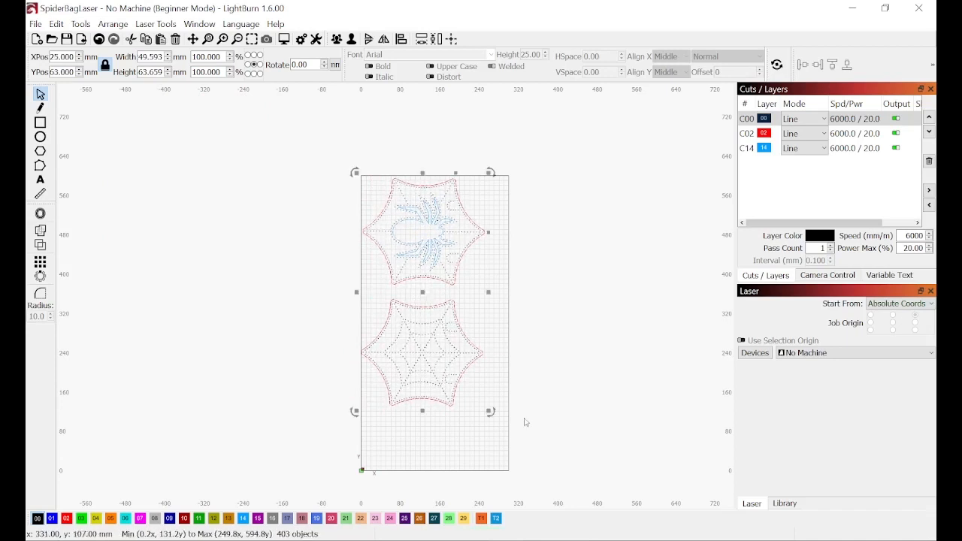
- Move the web panel down to the bottom of the work area, centred at about x 128, y 111 mm
drag(494, 450, 359, 298)
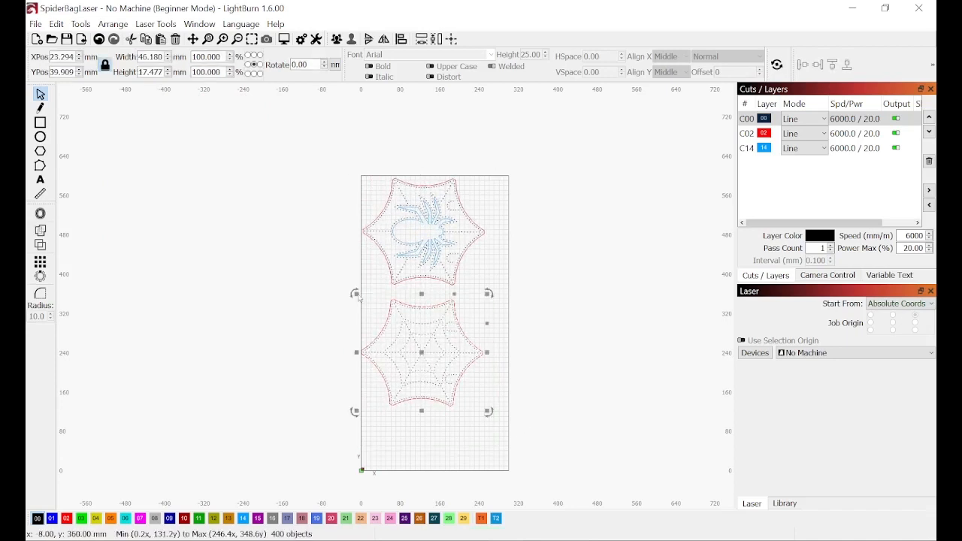
drag(424, 351, 425, 420)
click(567, 306)
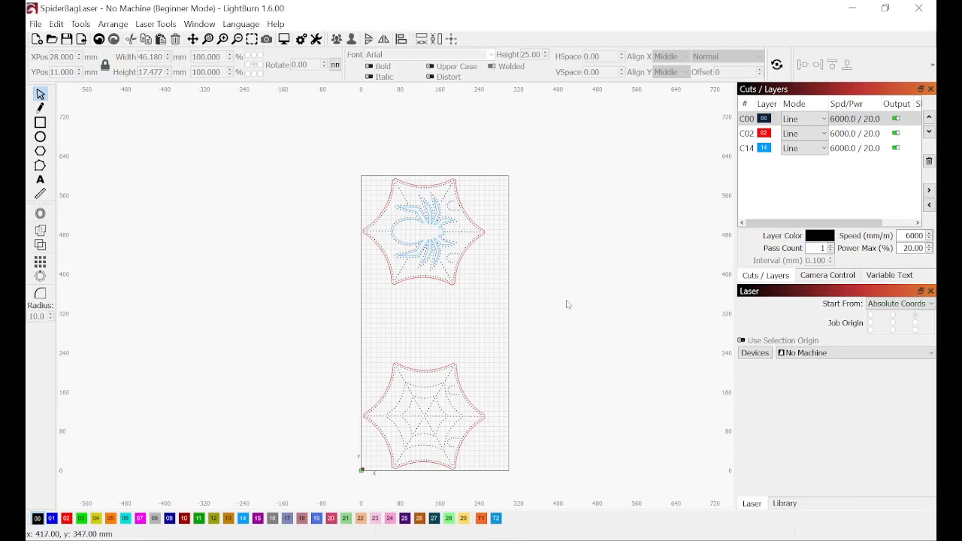
- Export the spider and web panel layout as a DXF named "file three" in the spider bsg folder
click(36, 24)
click(54, 166)
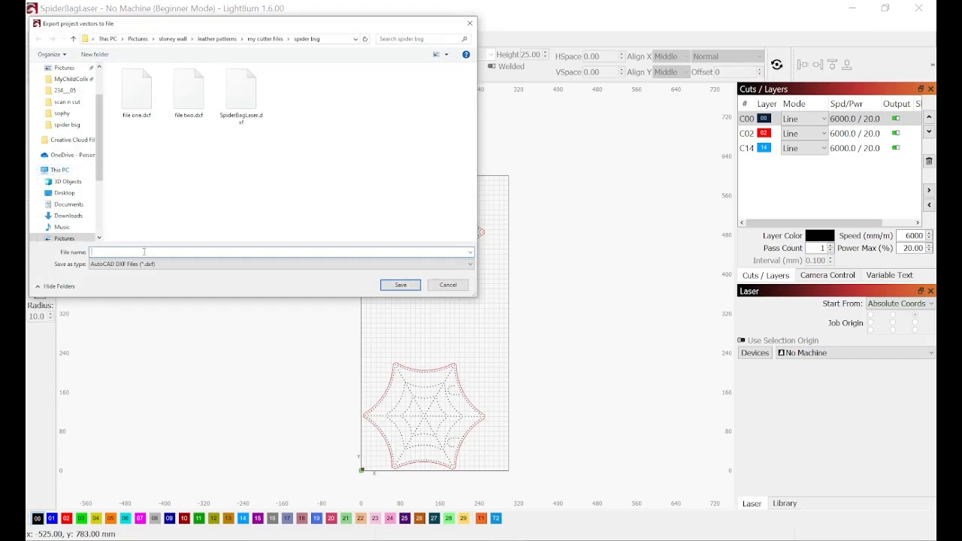
text(file)
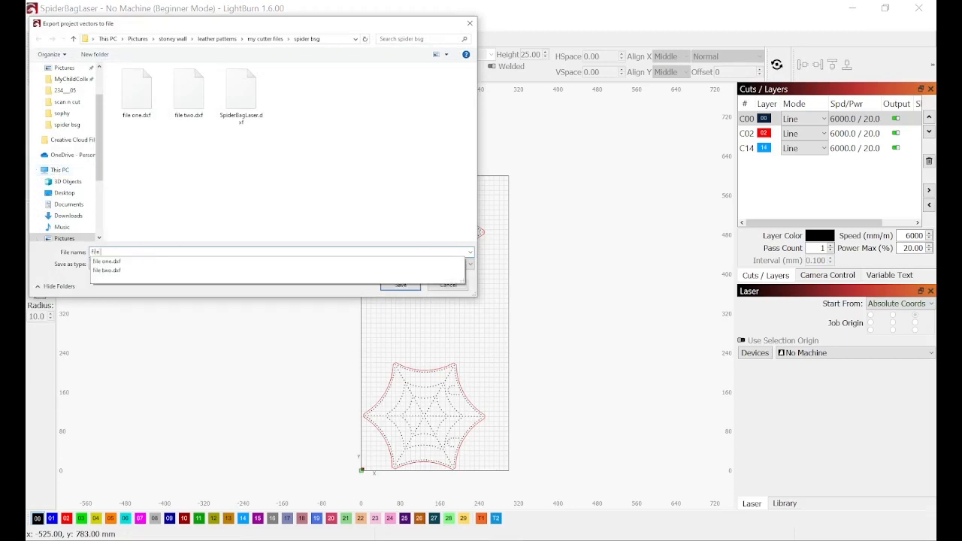
text( three)
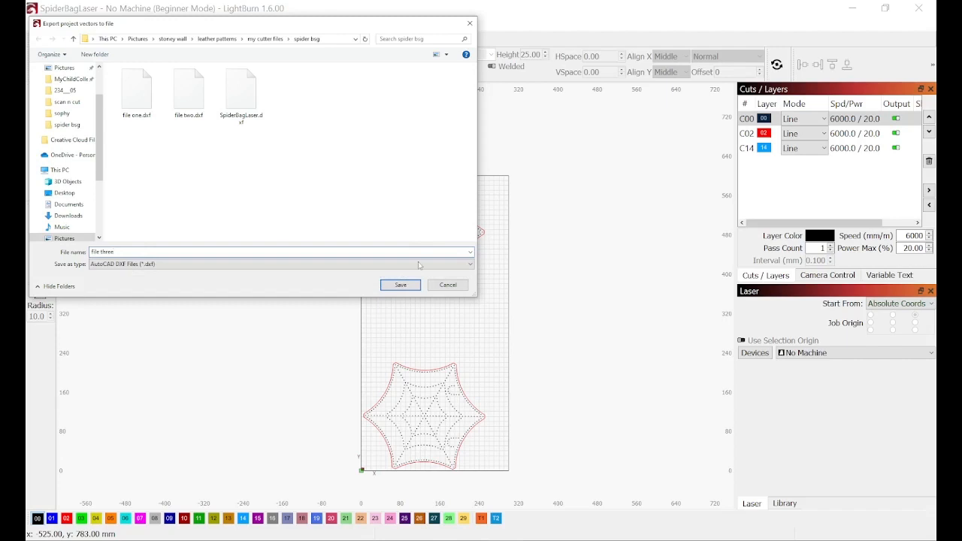
click(396, 288)
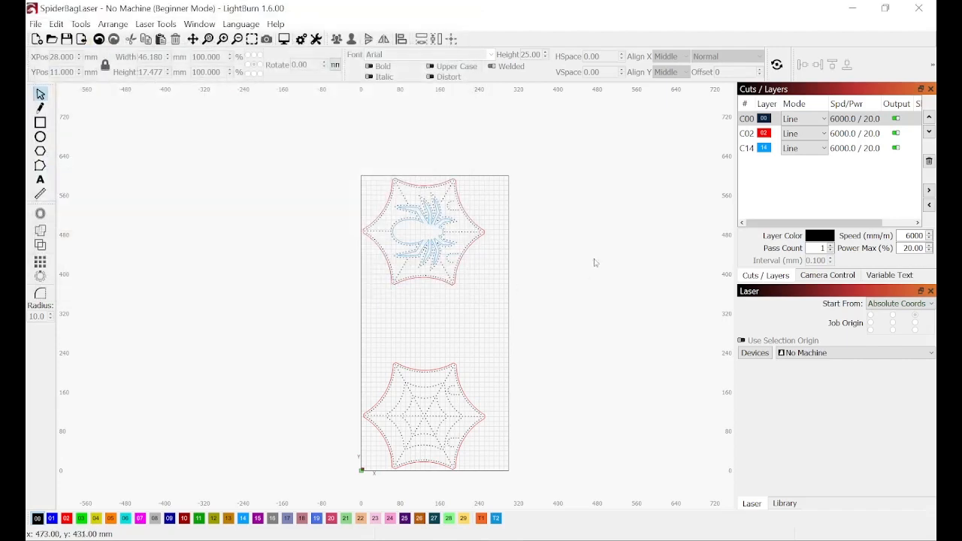
- Switch to Brother CanvasWorkspace and change the new project's square cutting mat to the longer mat
click(853, 7)
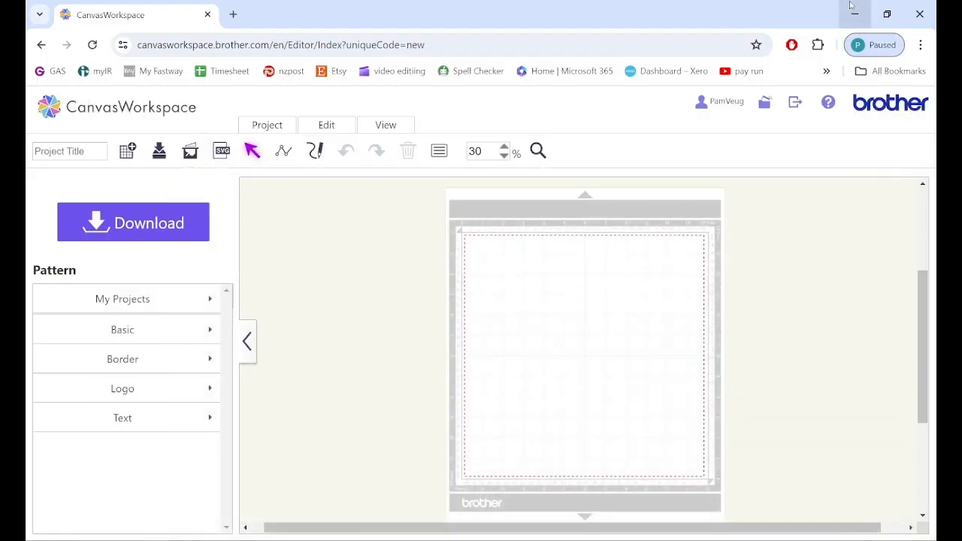
scroll(548, 324, down, 3)
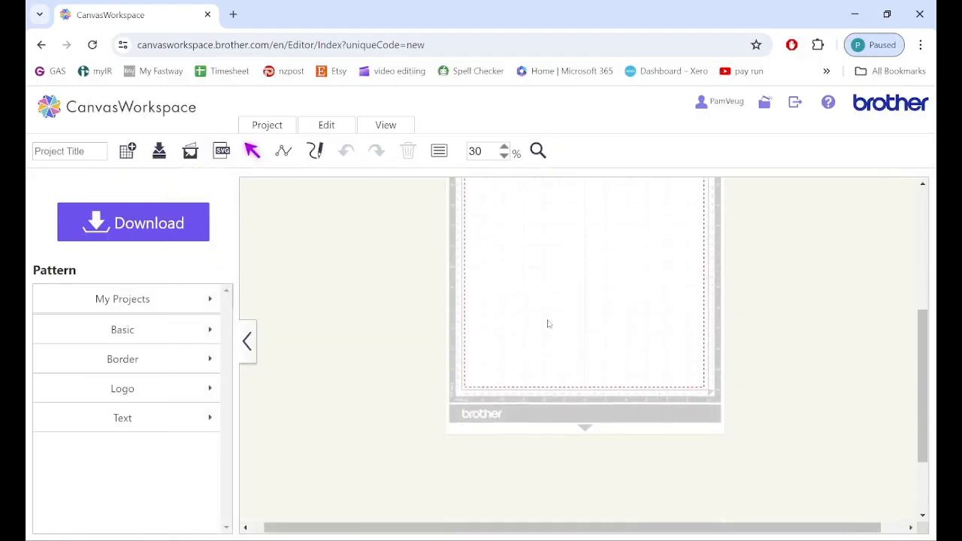
scroll(547, 322, up, 2)
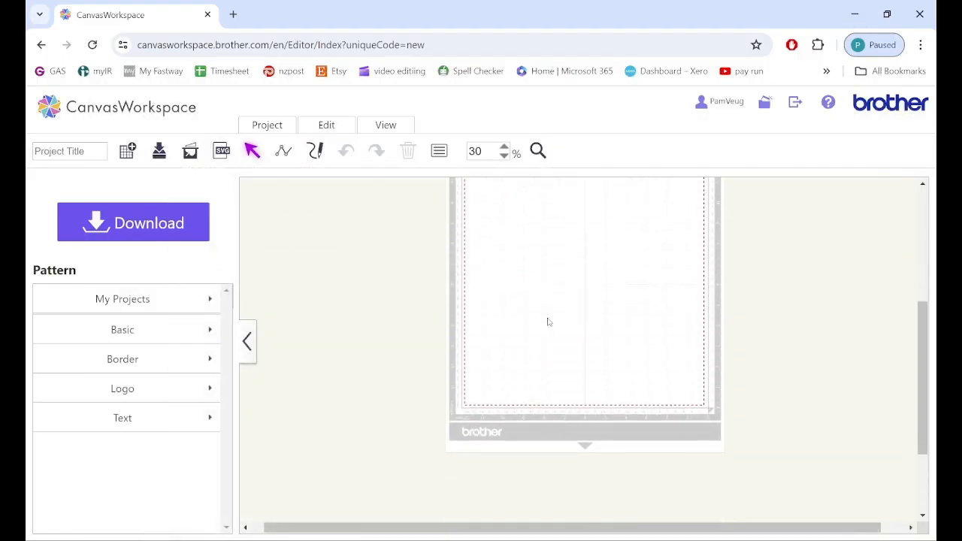
scroll(548, 322, up, 2)
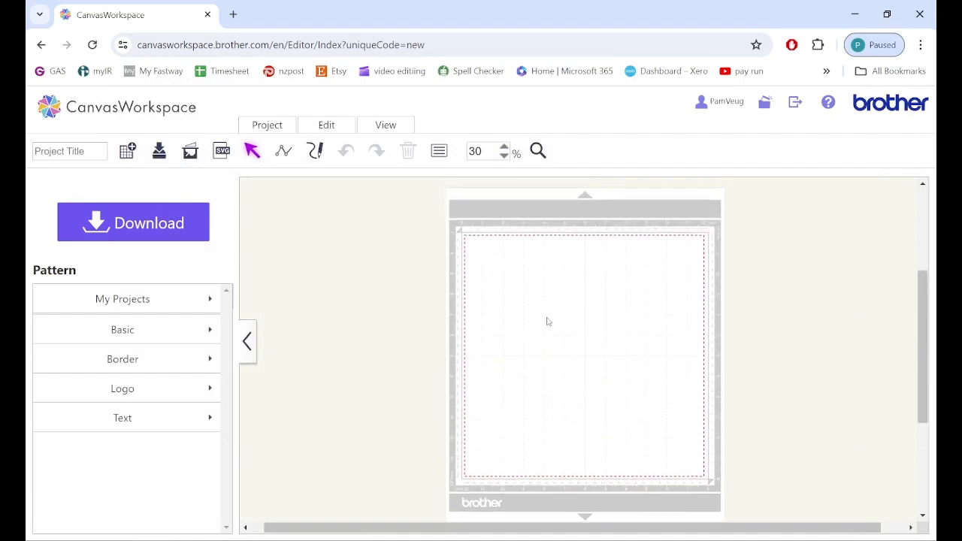
click(267, 125)
click(280, 247)
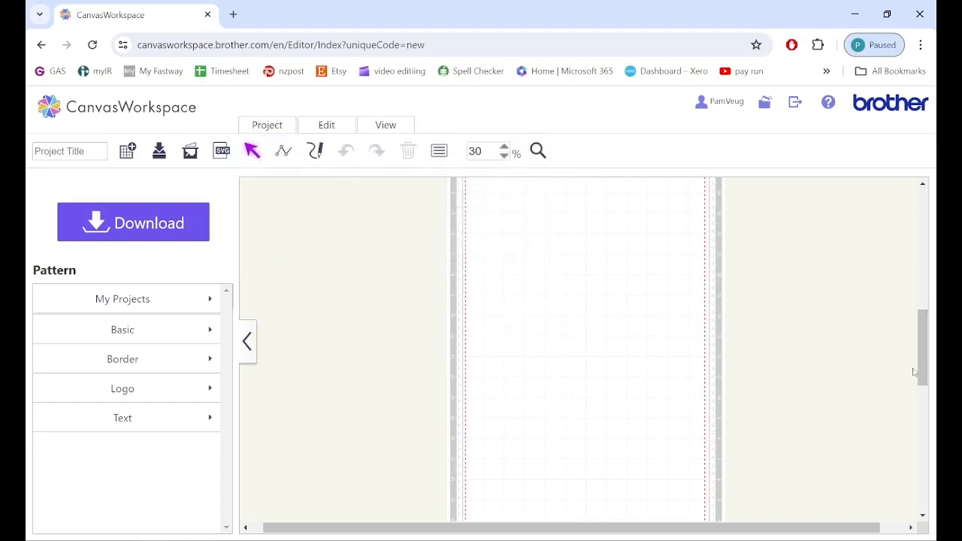
drag(923, 369, 917, 342)
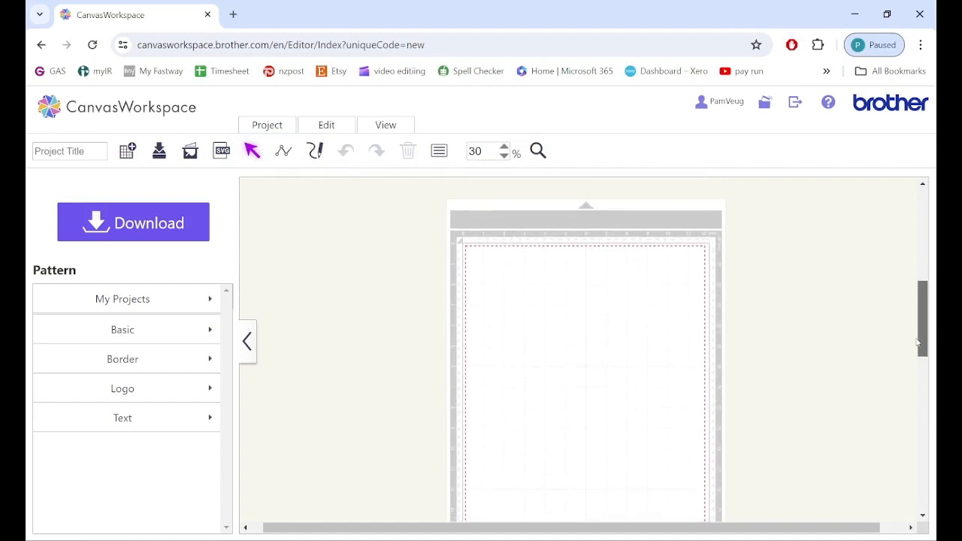
- Import file one.dxf from the spider bsg folder onto the mat, using millimetres and a 1/1 scale
click(221, 154)
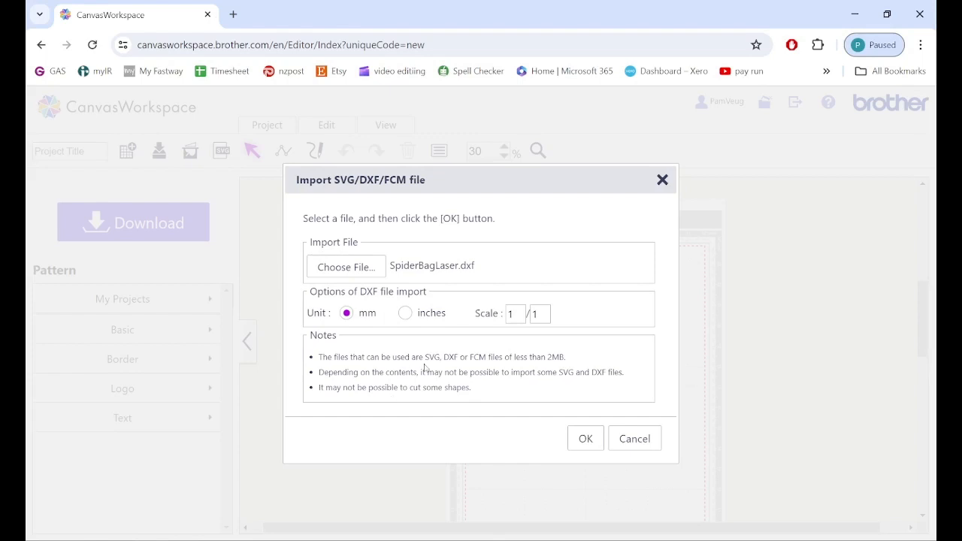
click(357, 267)
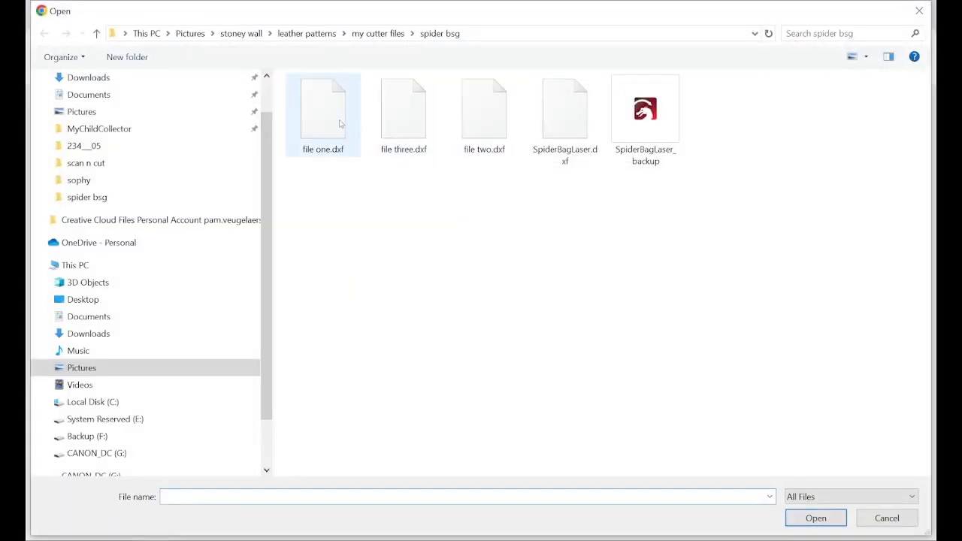
click(325, 118)
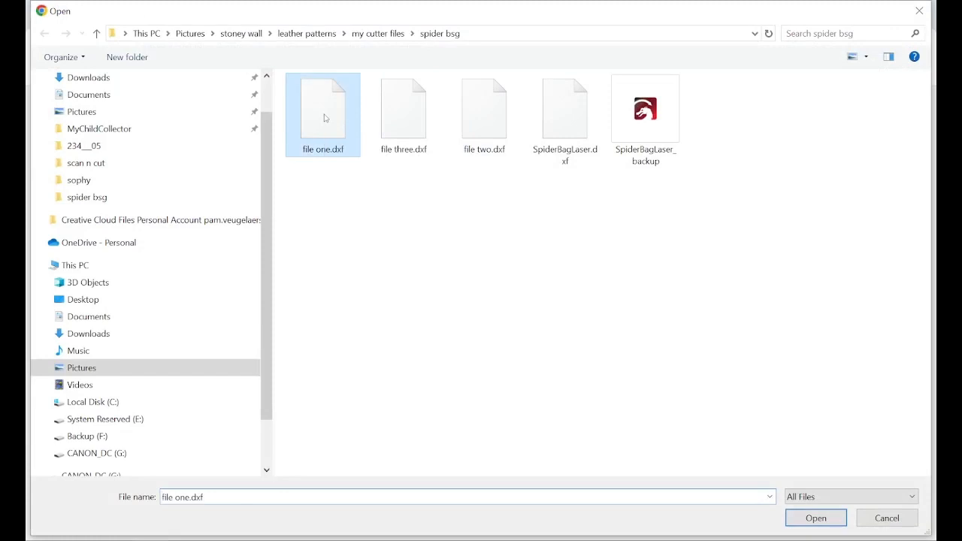
click(816, 517)
click(586, 441)
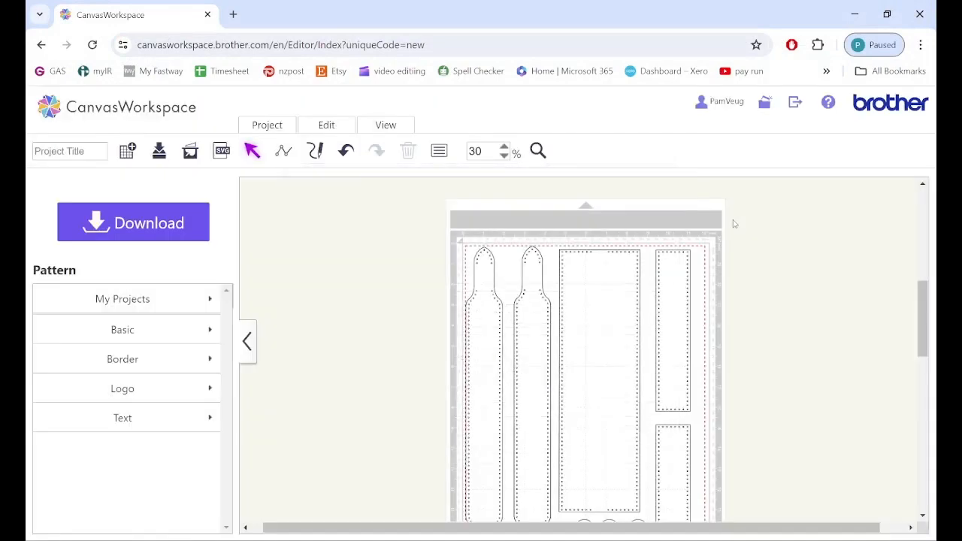
scroll(796, 253, down, 5)
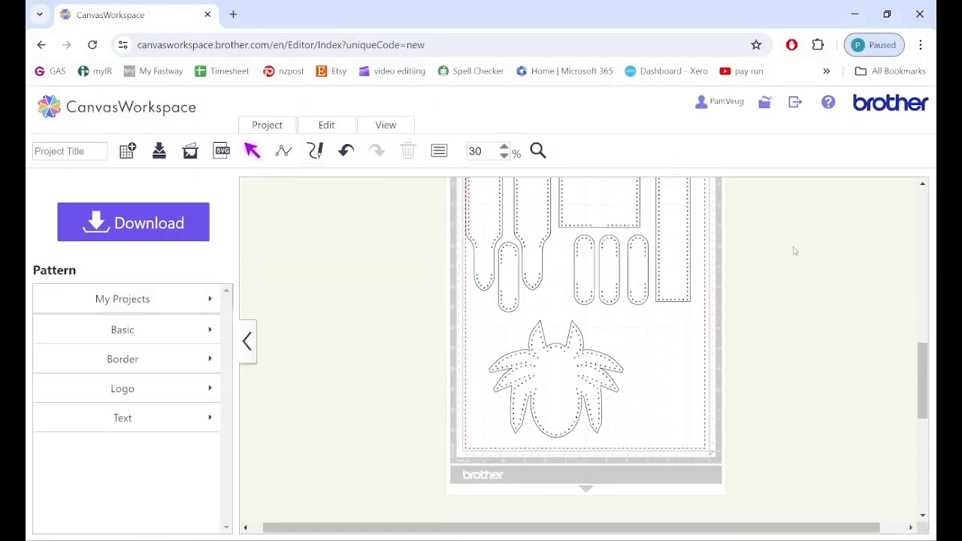
scroll(791, 251, up, 3)
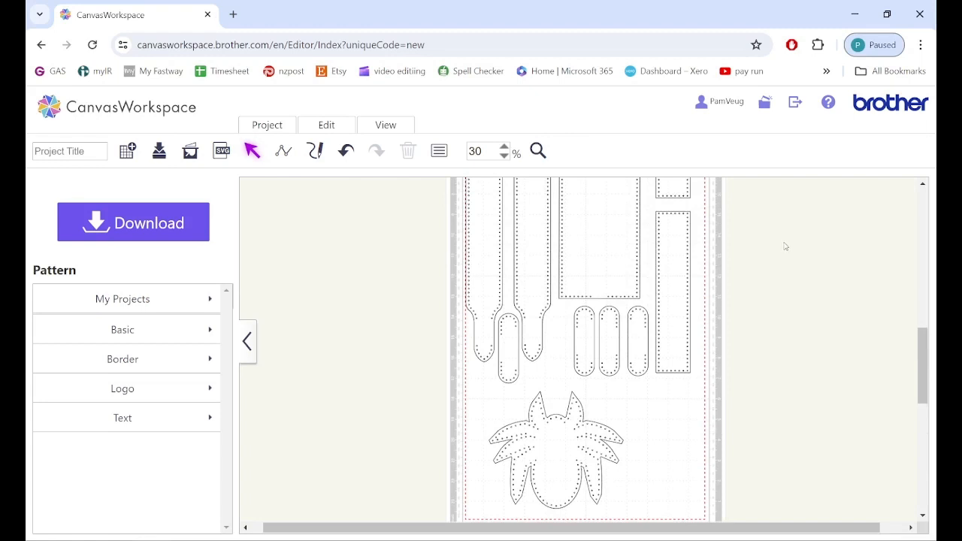
scroll(785, 246, up, 2)
scroll(785, 247, up, 4)
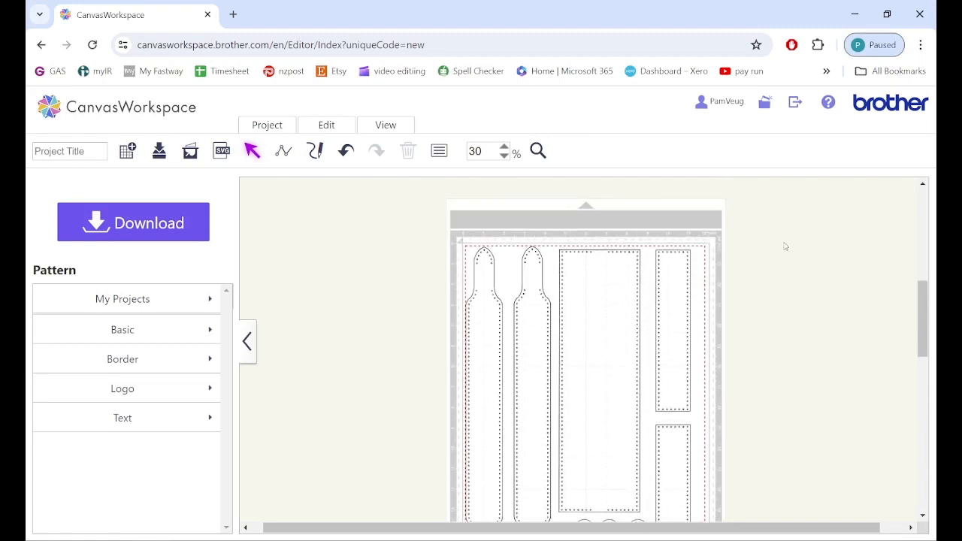
scroll(785, 247, down, 7)
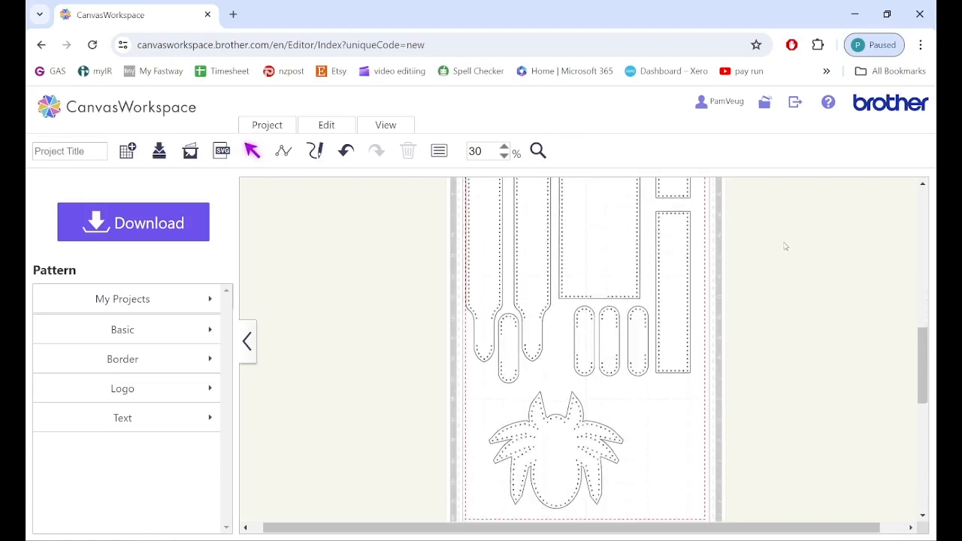
- Group the spider outline with its stitch holes and shift it slightly down toward the mat's lower cutting boundary
drag(648, 460, 466, 320)
drag(466, 319, 467, 320)
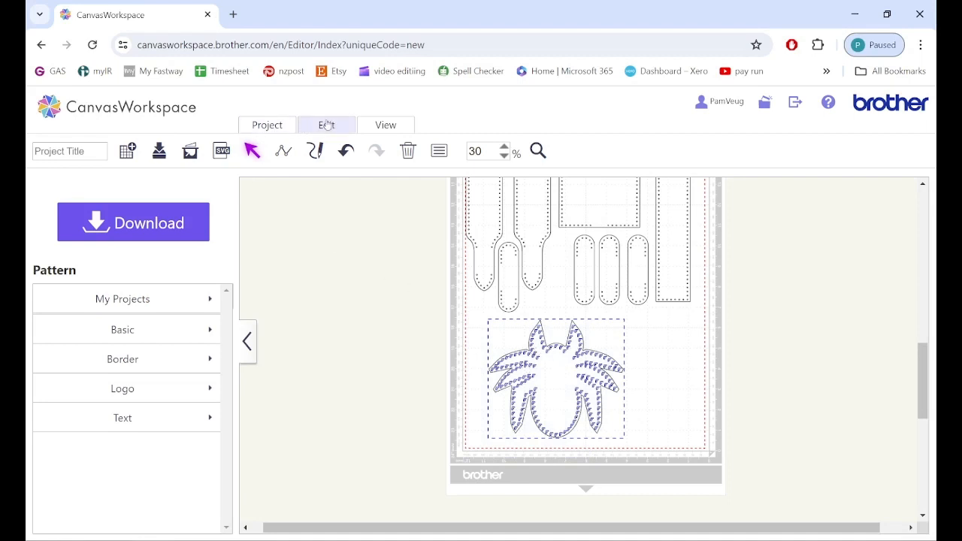
click(327, 125)
click(336, 230)
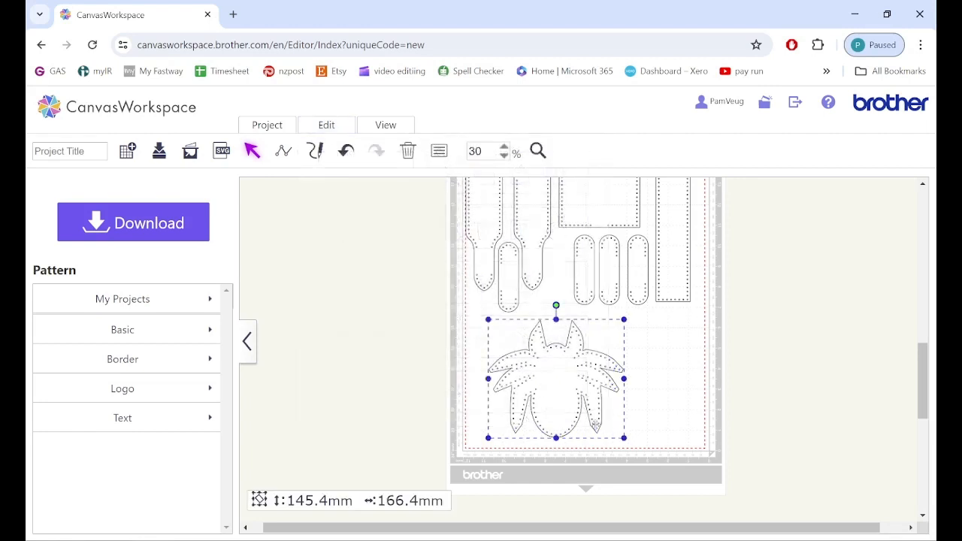
mouse_move(595, 425)
mouse_down()
mouse_move(623, 434)
mouse_move(597, 434)
mouse_up()
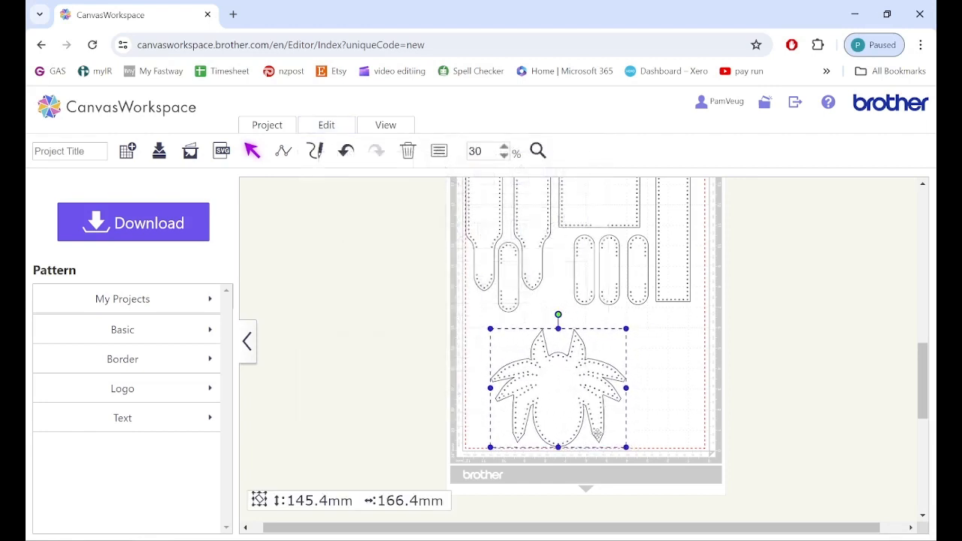
click(685, 399)
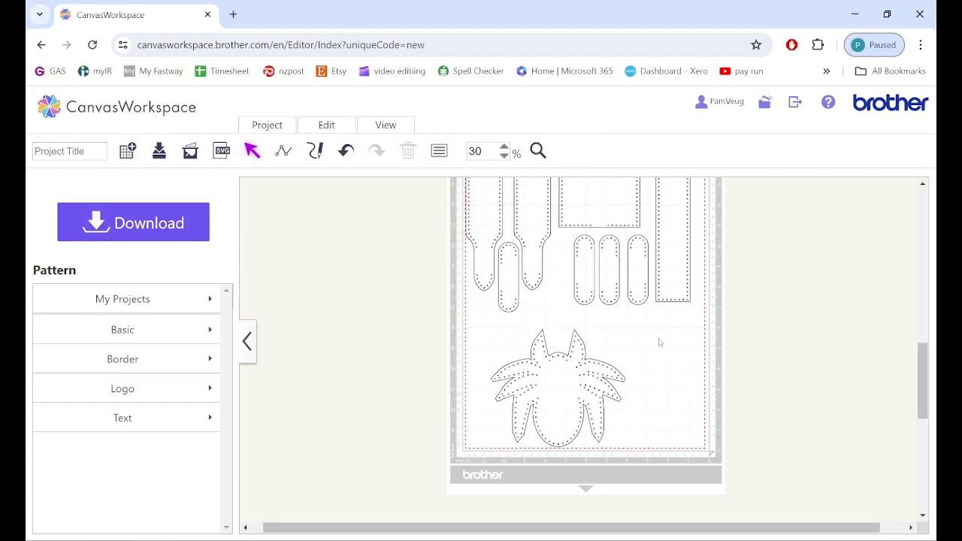
- Try to download the project with all the imported pattern pieces on the mat
scroll(720, 351, up, 5)
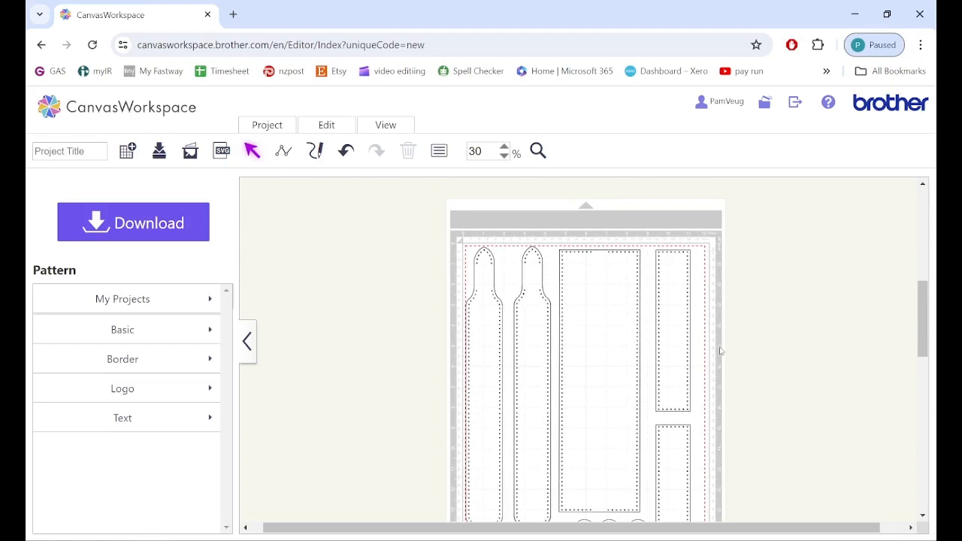
scroll(720, 350, down, 5)
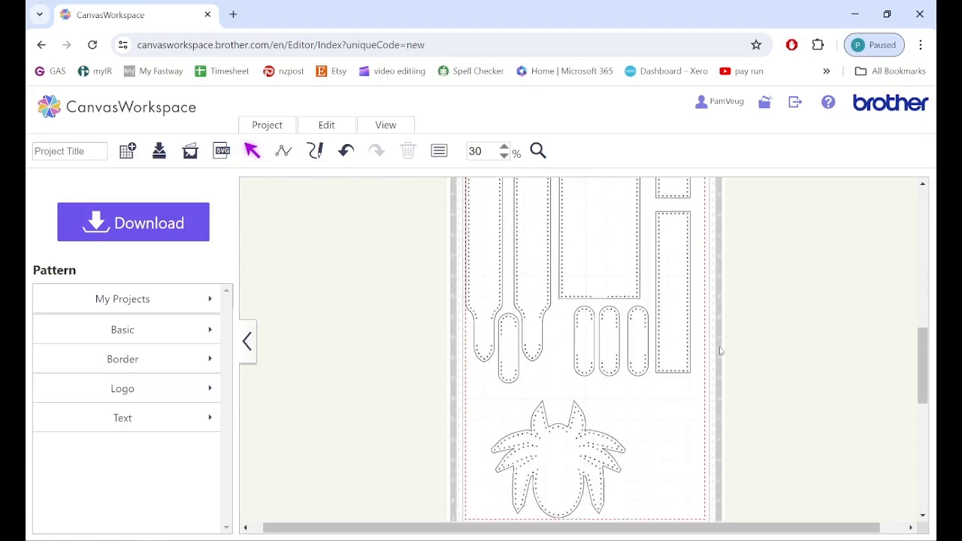
scroll(720, 350, down, 2)
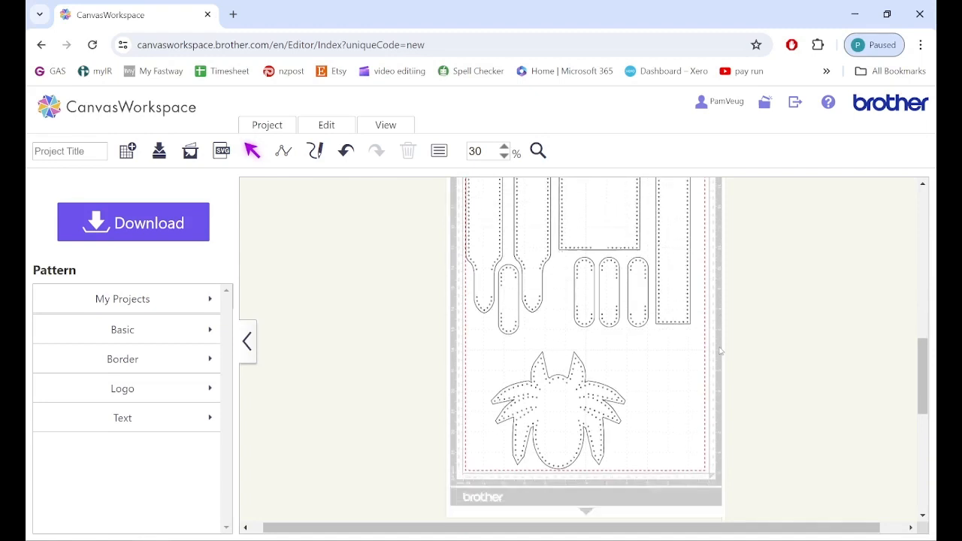
scroll(719, 350, up, 5)
scroll(720, 350, up, 2)
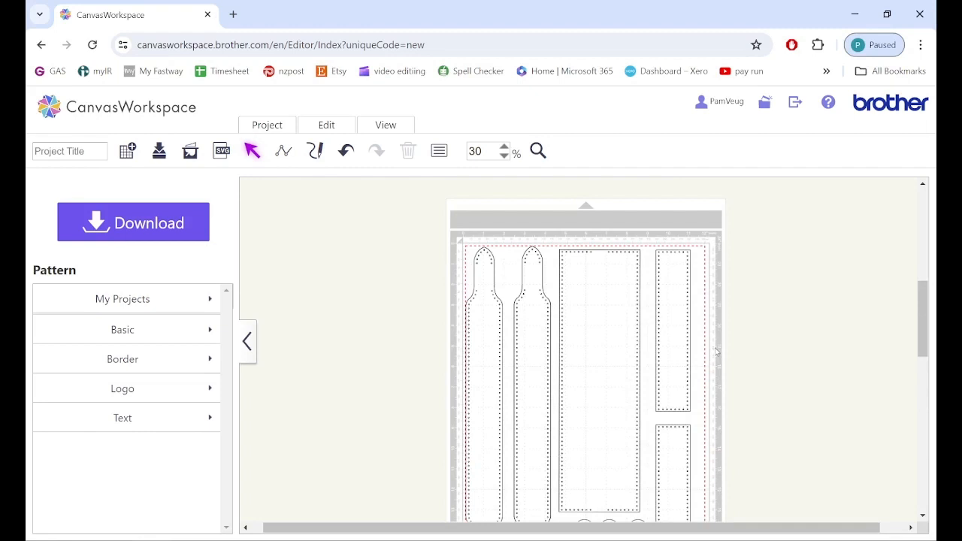
click(145, 224)
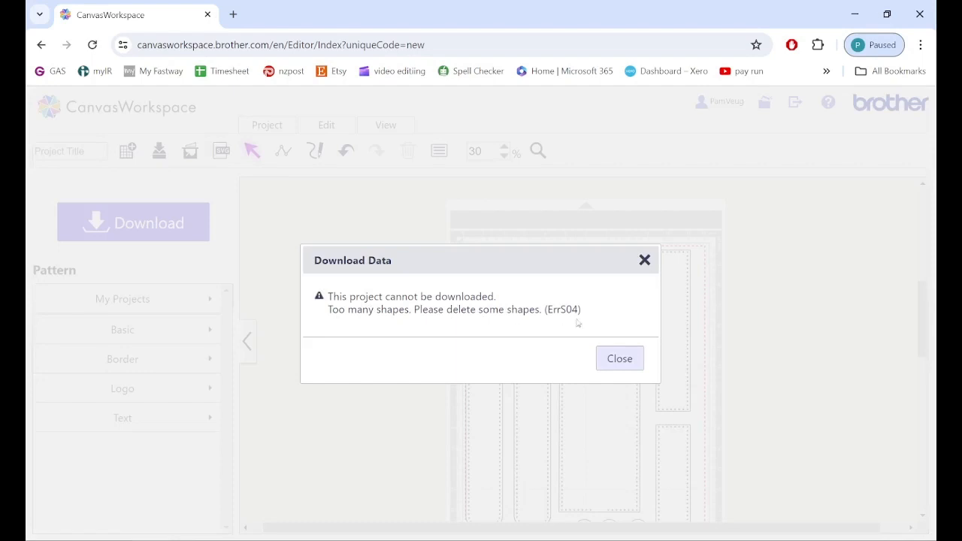
click(622, 359)
- Delete the grouped spider from the lower end of the mat
scroll(744, 355, down, 5)
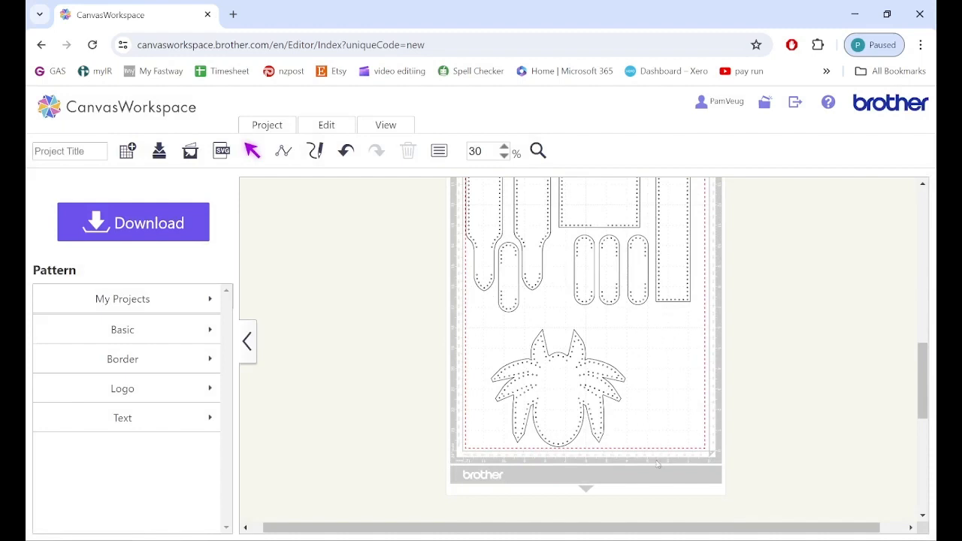
drag(657, 463, 451, 323)
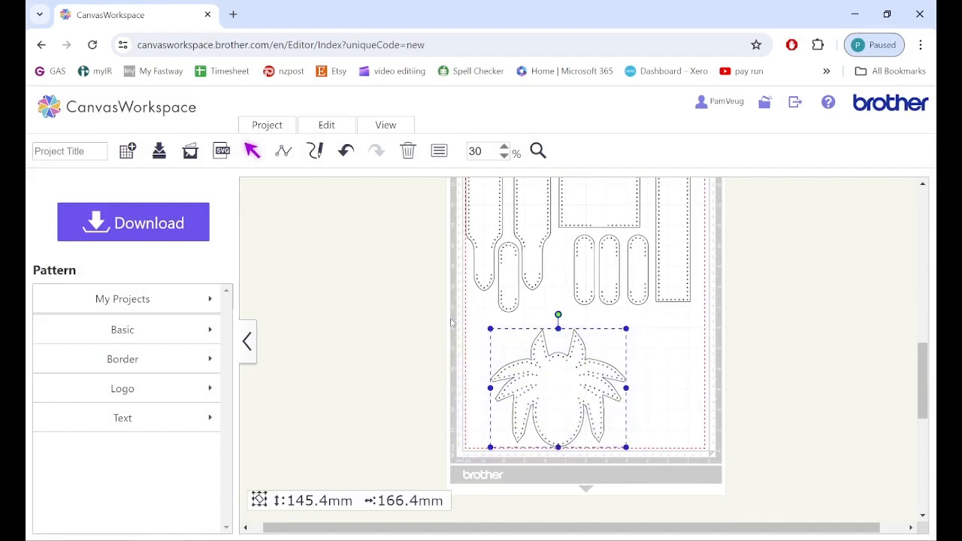
key(Delete)
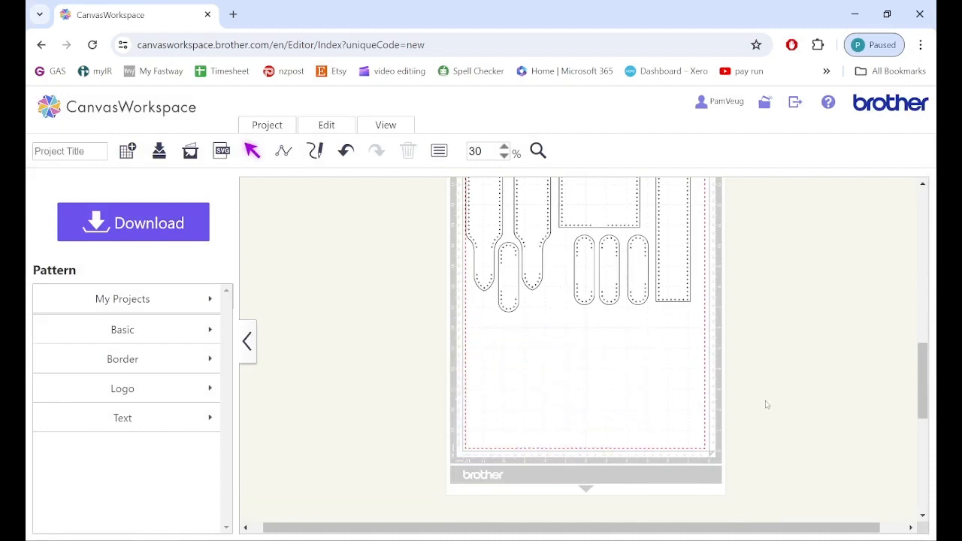
- Try to download the project without the spider, and undo the spider's deletion
scroll(767, 404, up, 5)
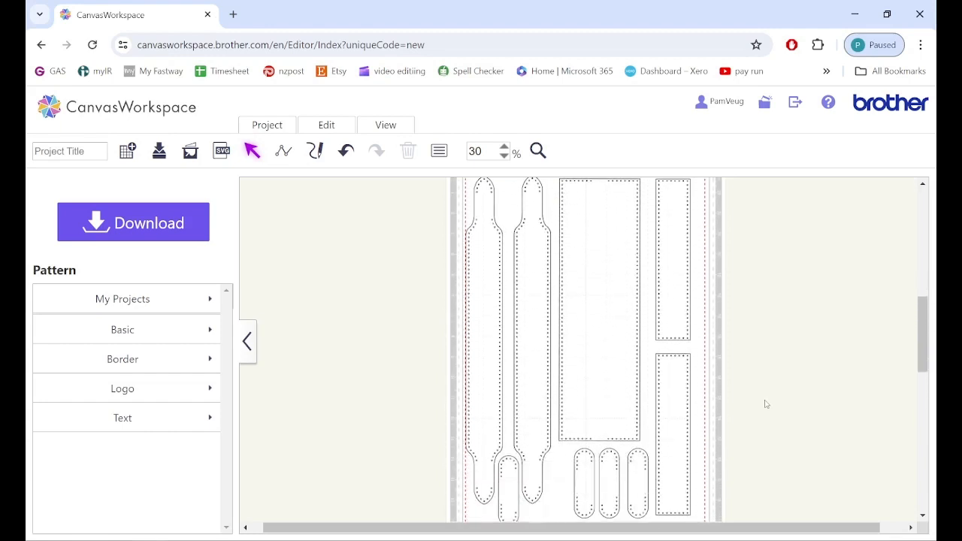
click(149, 223)
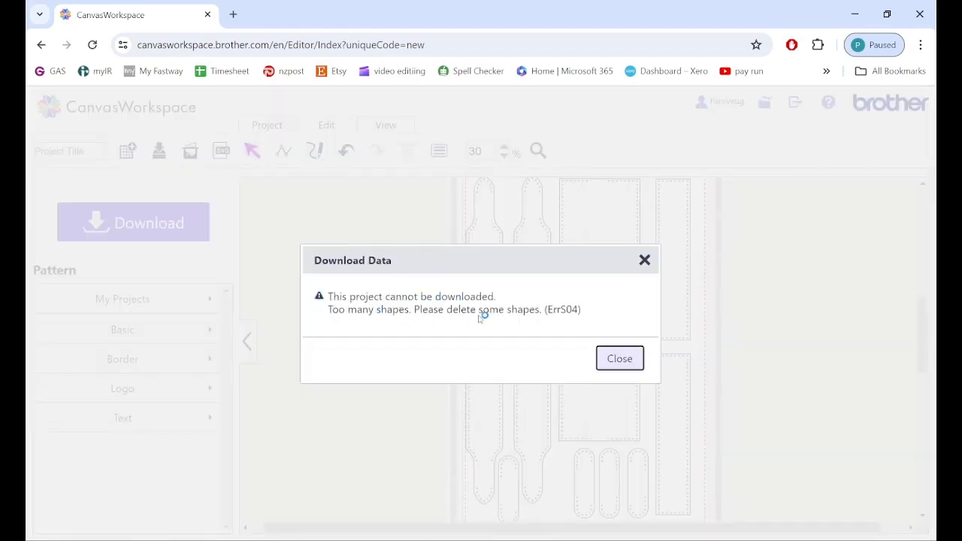
click(619, 359)
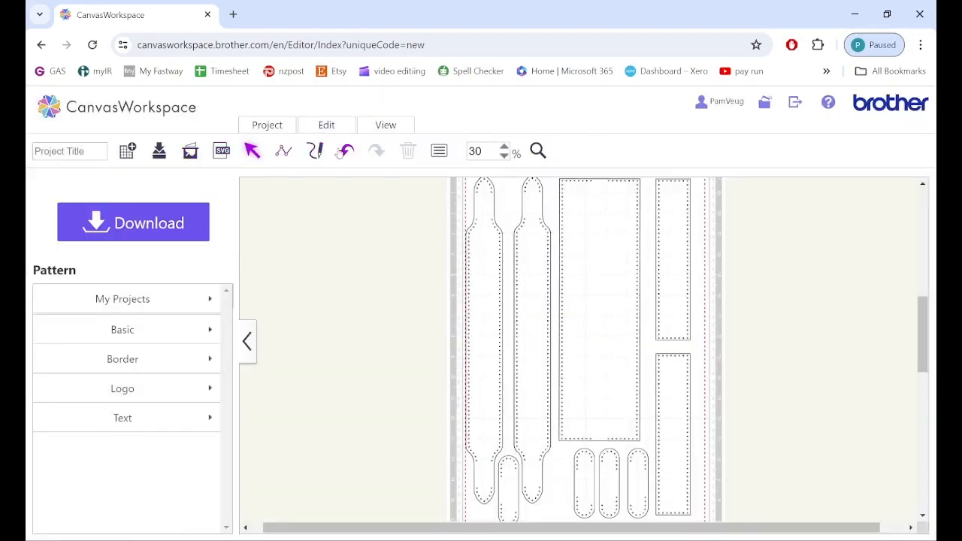
scroll(418, 282, down, 5)
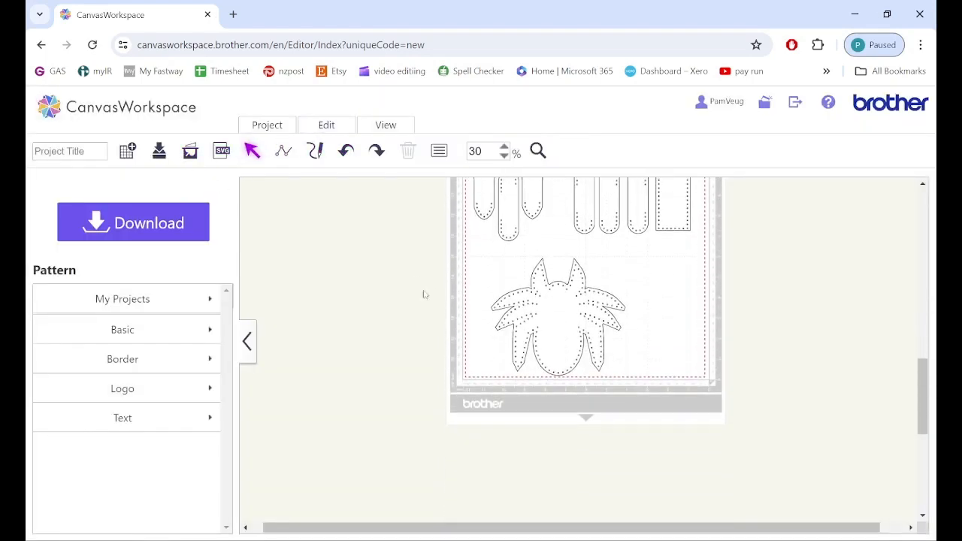
scroll(768, 331, up, 8)
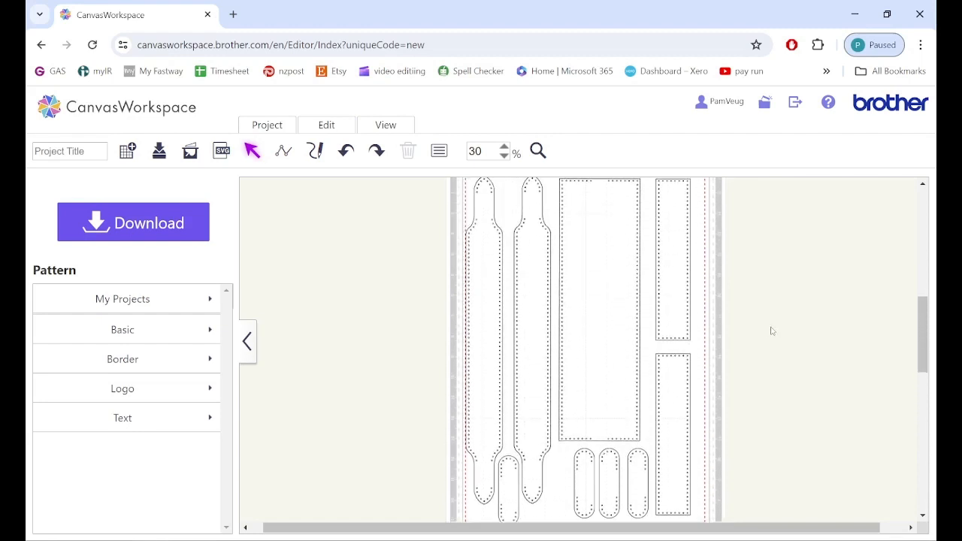
- Set the view scale to 25% and delete the two narrow rectangular strips along the mat's right side
scroll(769, 330, down, 1)
double_click(476, 151)
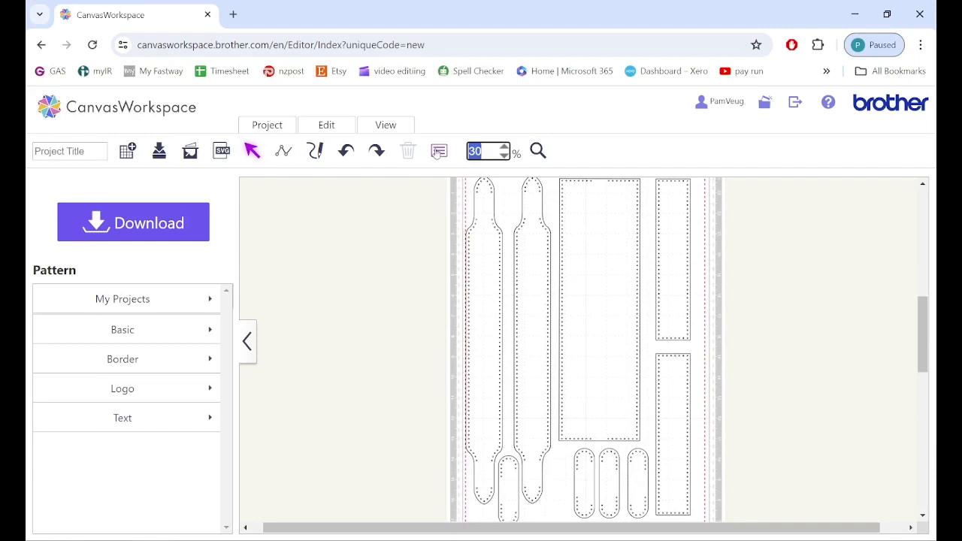
text(25)
key(Return)
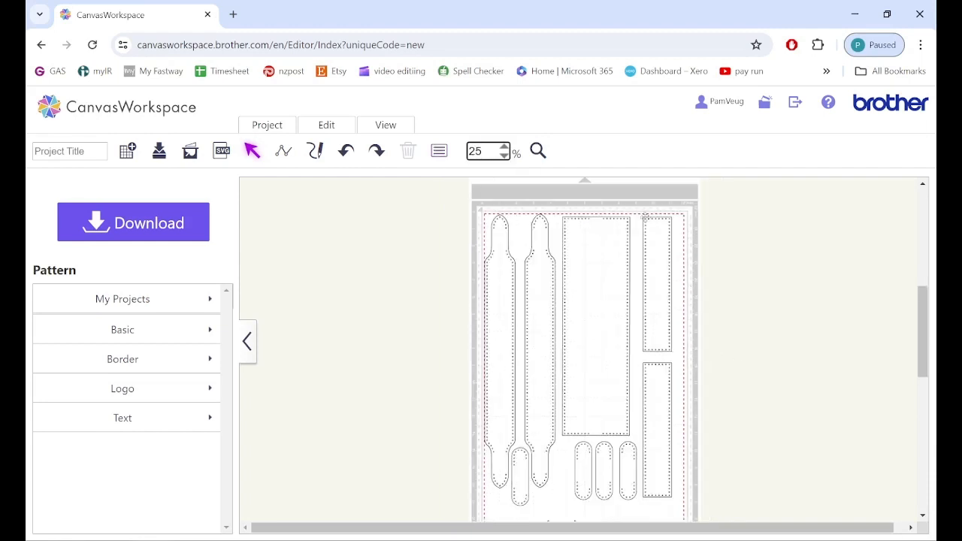
drag(637, 214, 698, 512)
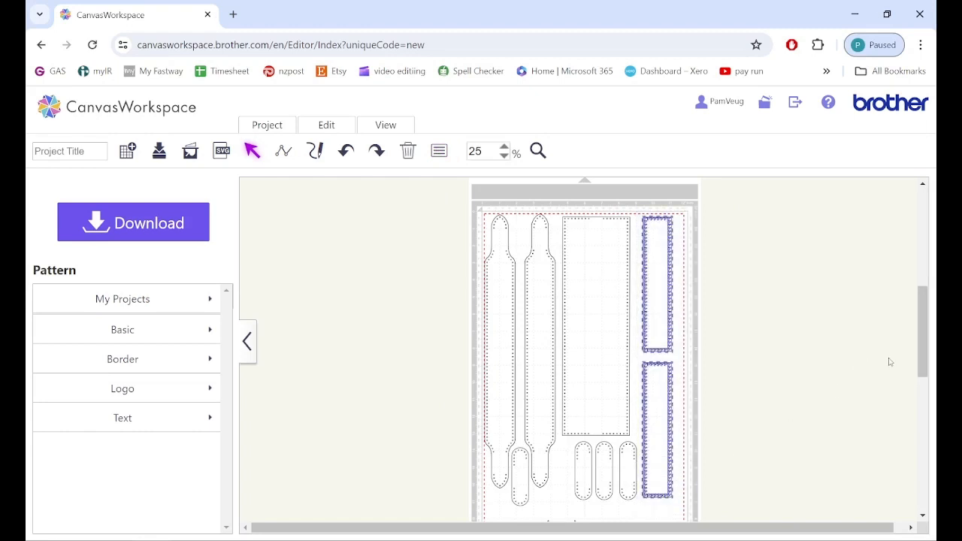
key(Delete)
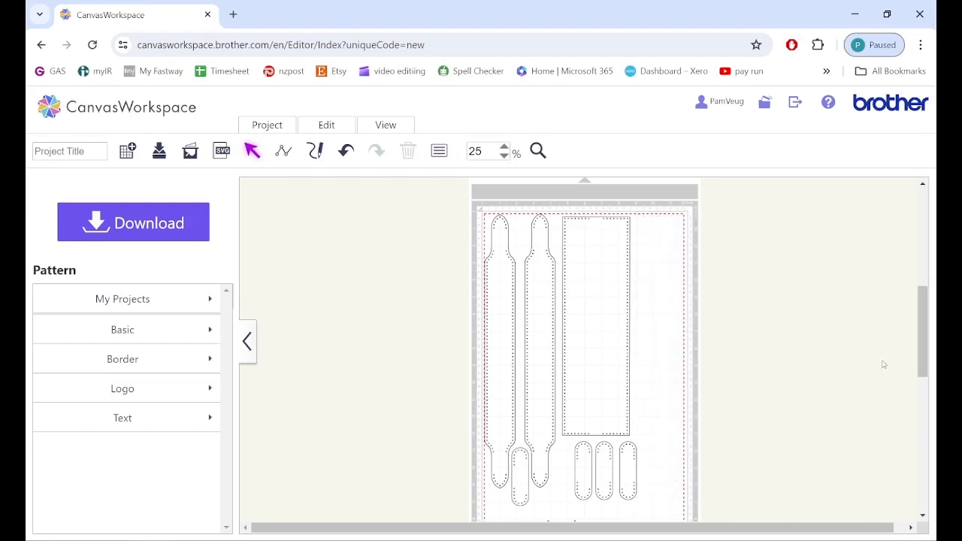
- Download the reduced project to the PC as an FCM file and close the file transfer options
scroll(736, 348, down, 3)
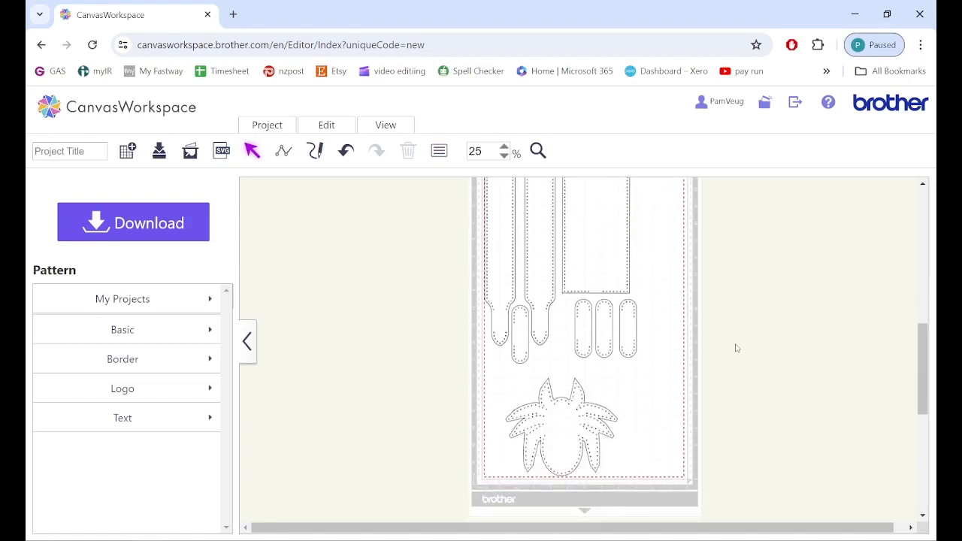
scroll(736, 348, up, 3)
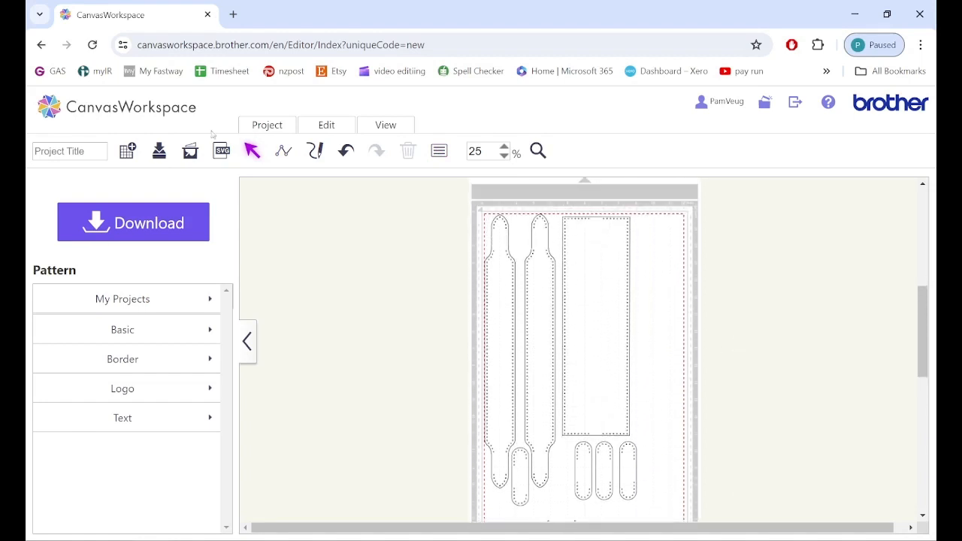
click(149, 223)
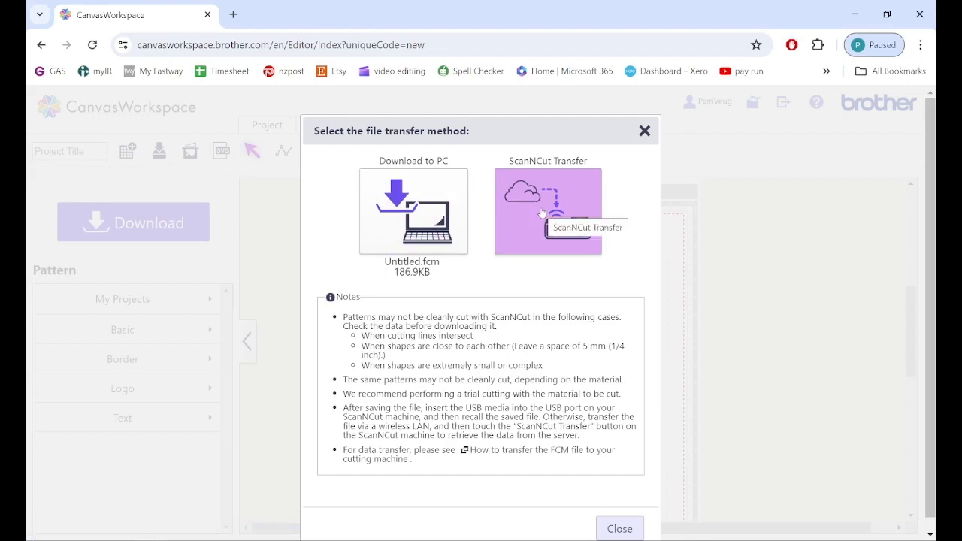
click(416, 231)
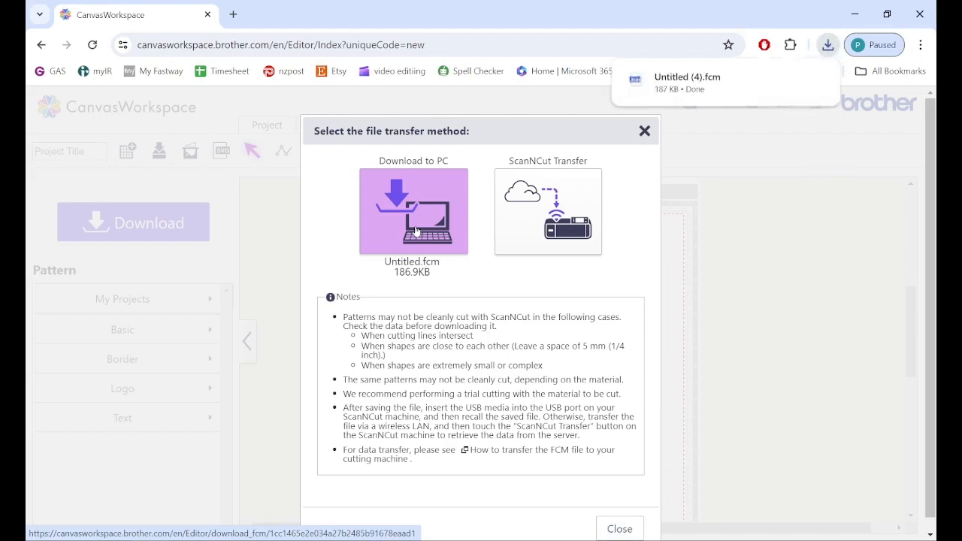
click(621, 529)
scroll(711, 266, down, 5)
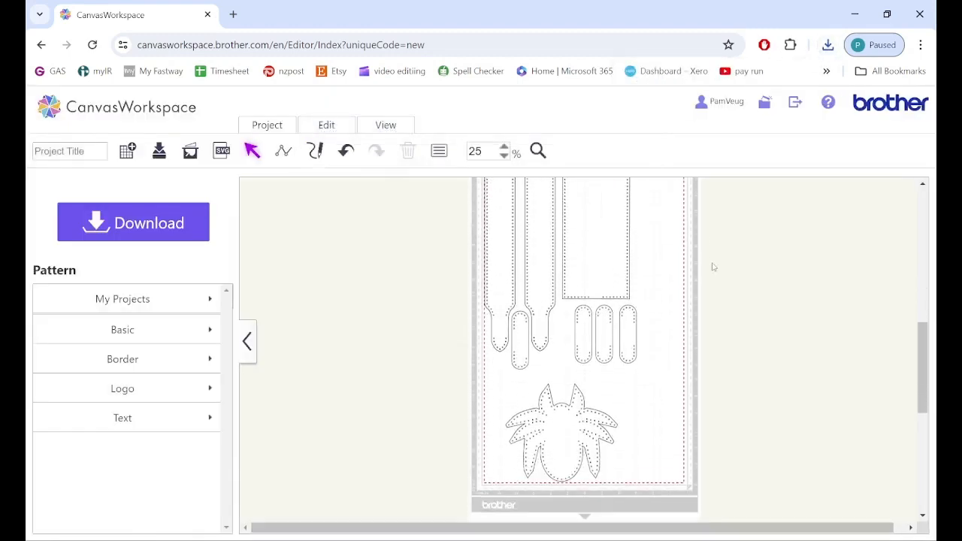
scroll(713, 266, up, 1)
scroll(704, 286, down, 1)
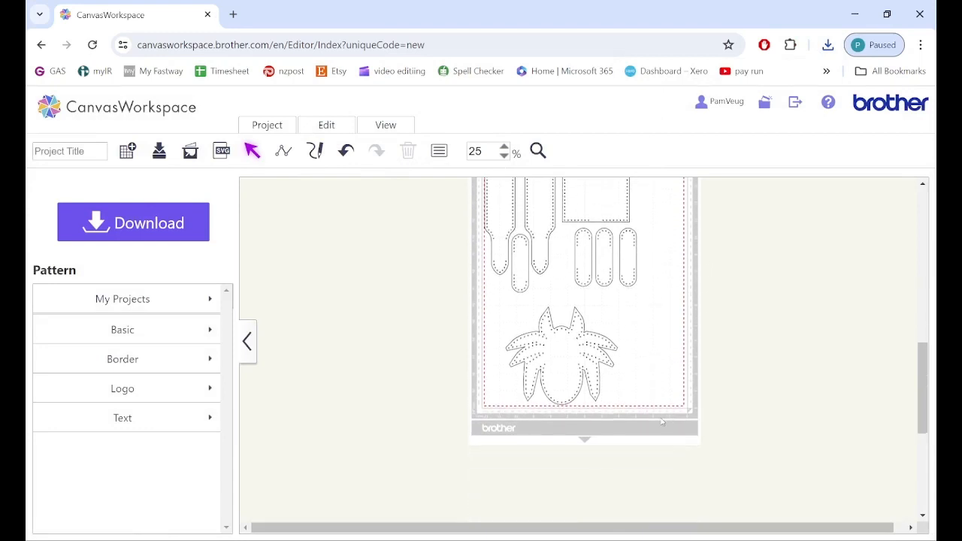
- Delete the spider and all remaining strap, rectangle and tab pieces to clear the mat
drag(661, 418, 446, 296)
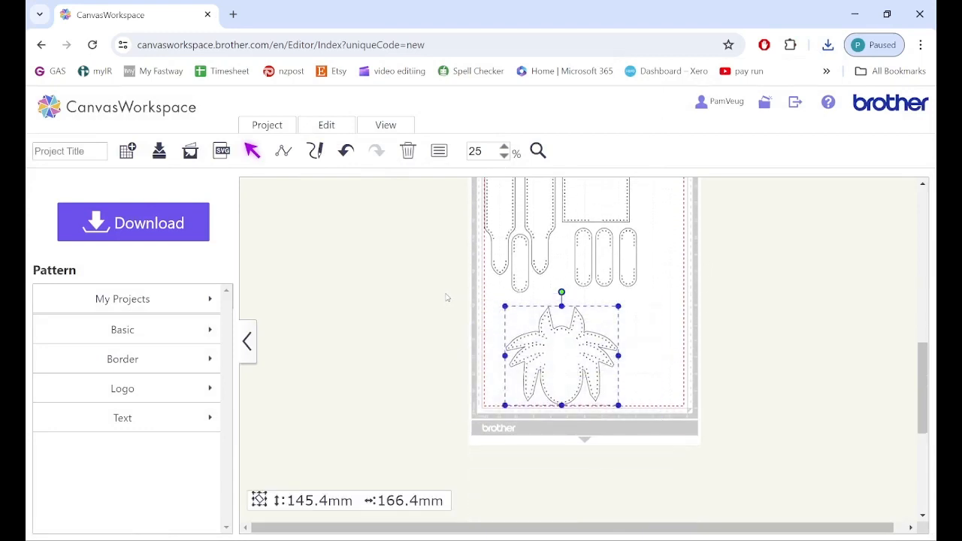
key(Delete)
scroll(688, 341, up, 3)
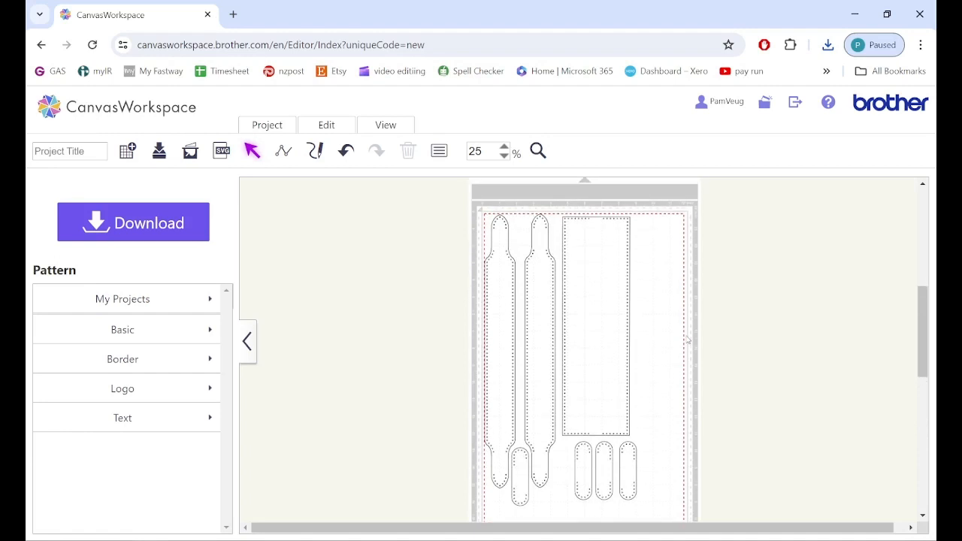
drag(651, 508, 452, 198)
key(Delete)
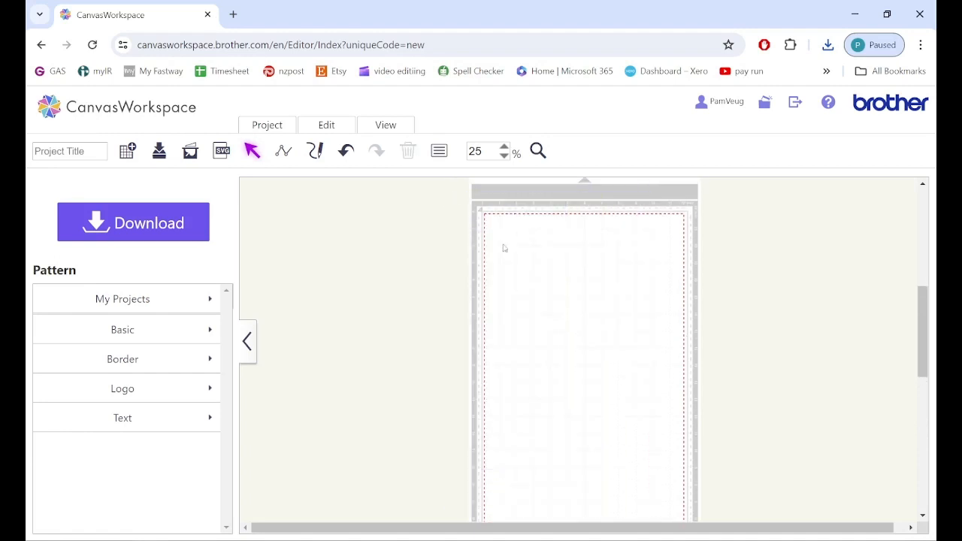
scroll(521, 272, down, 1)
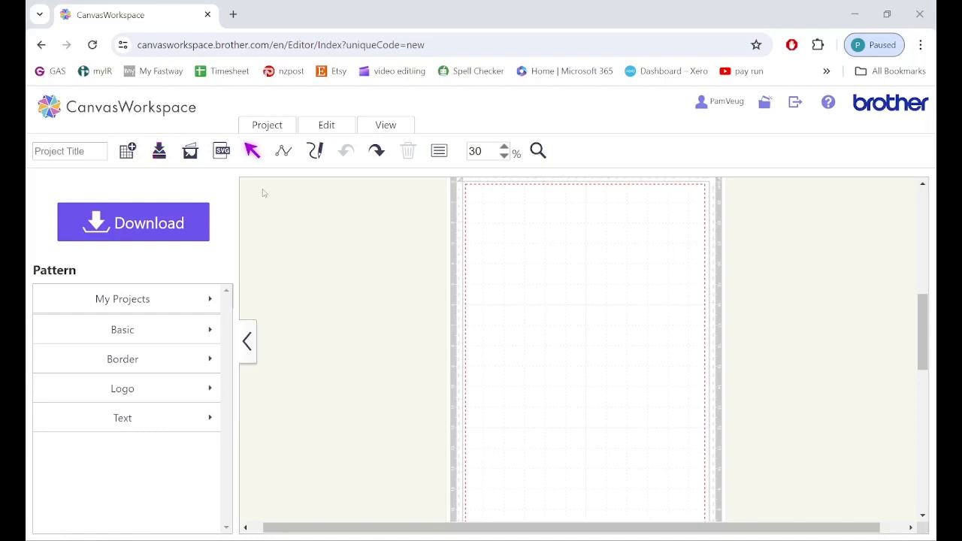
- Import file two.dxf with the unit in mm and a scale of 1/1
click(225, 153)
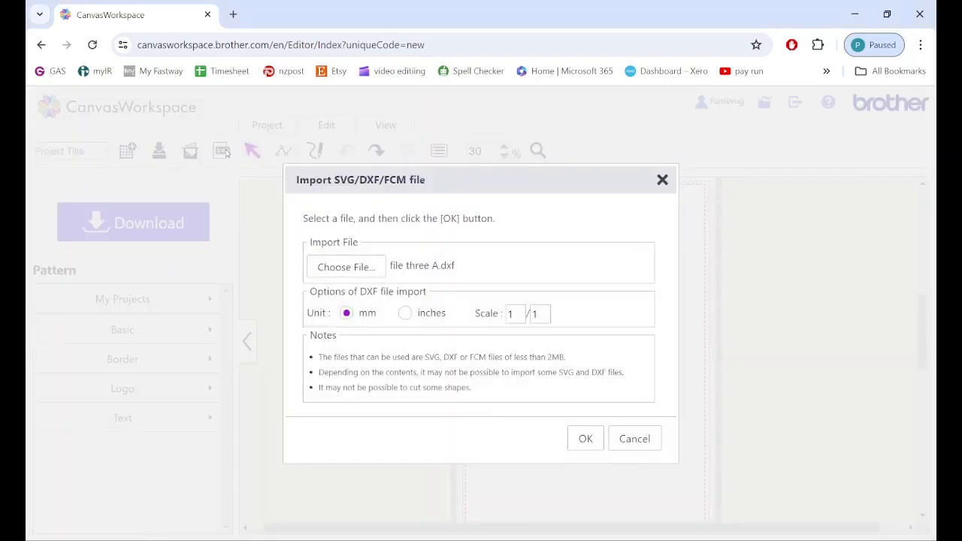
click(331, 264)
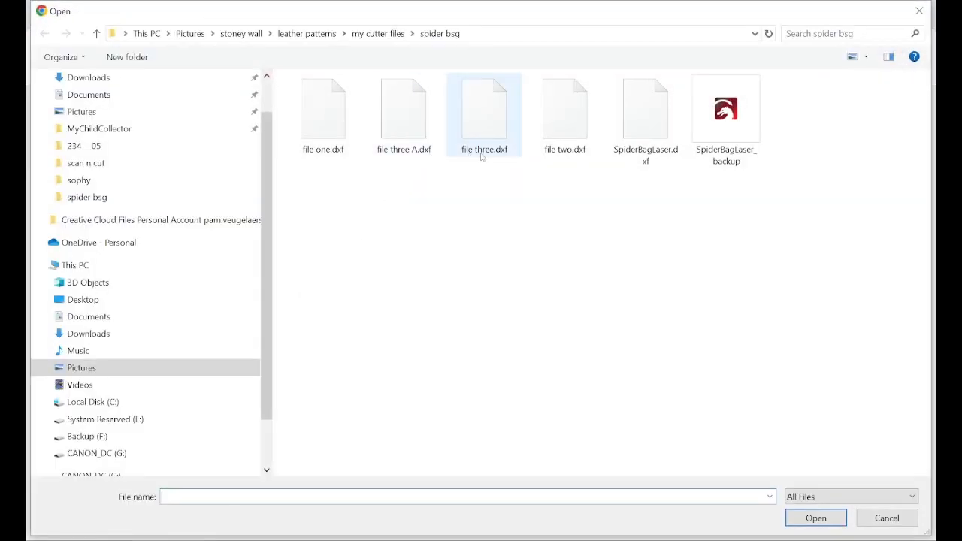
click(571, 130)
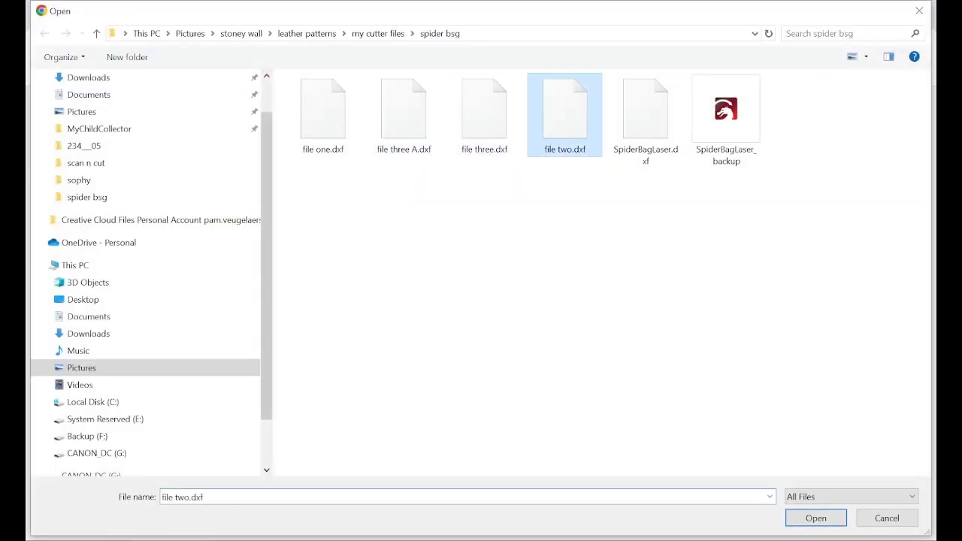
click(816, 518)
click(585, 439)
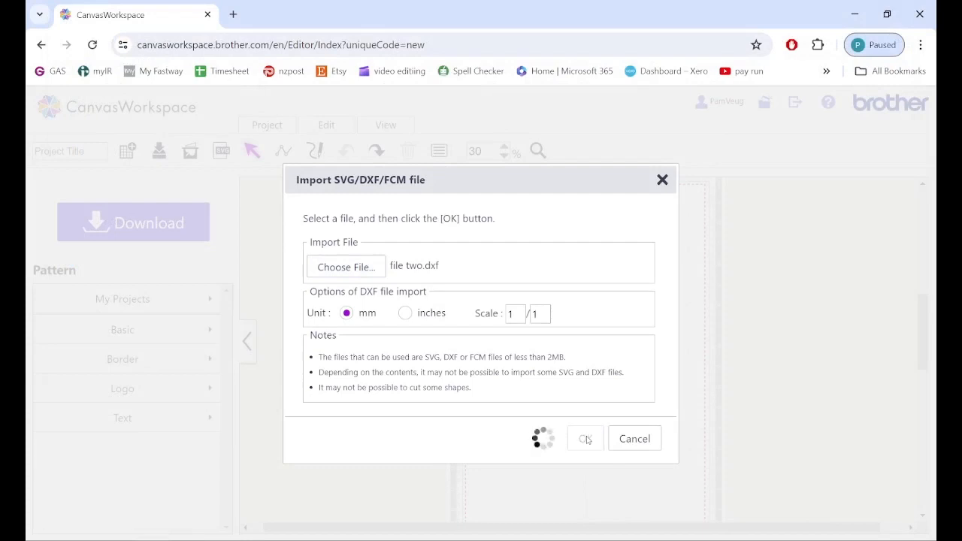
- Group the lower star-shaped panel with its circle and stitch holes, and shift it slightly inward from the mat's left cutting boundary
scroll(733, 378, down, 5)
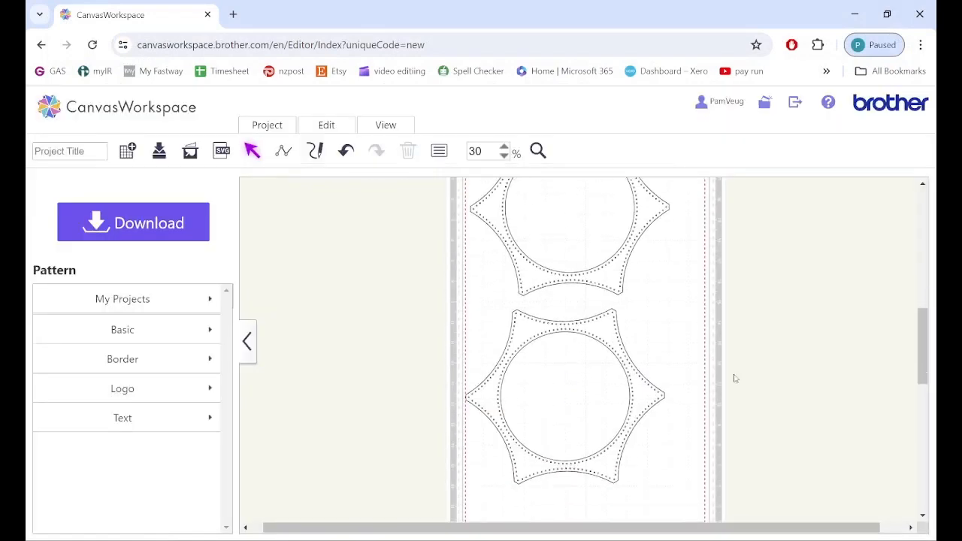
scroll(733, 378, up, 4)
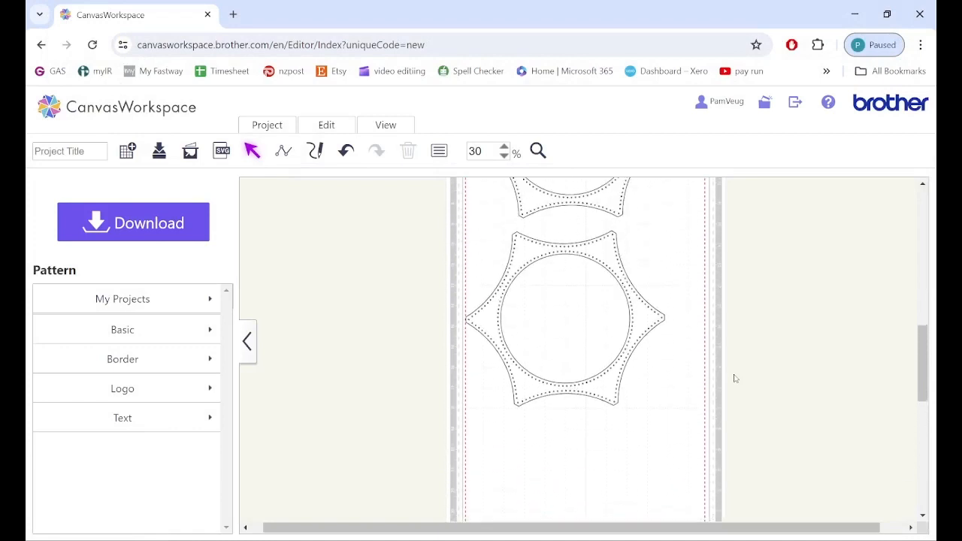
scroll(734, 378, down, 3)
scroll(734, 378, up, 2)
drag(689, 425, 422, 228)
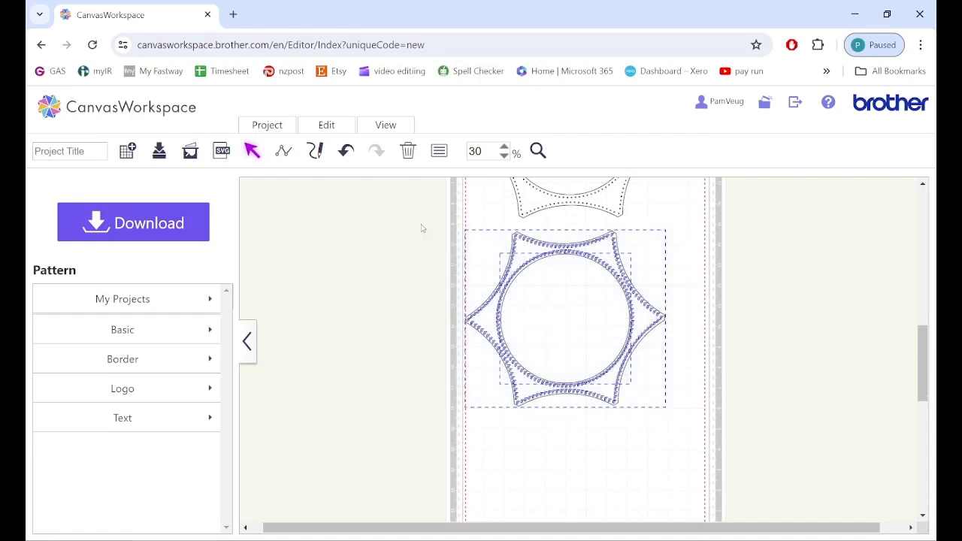
click(328, 126)
click(341, 232)
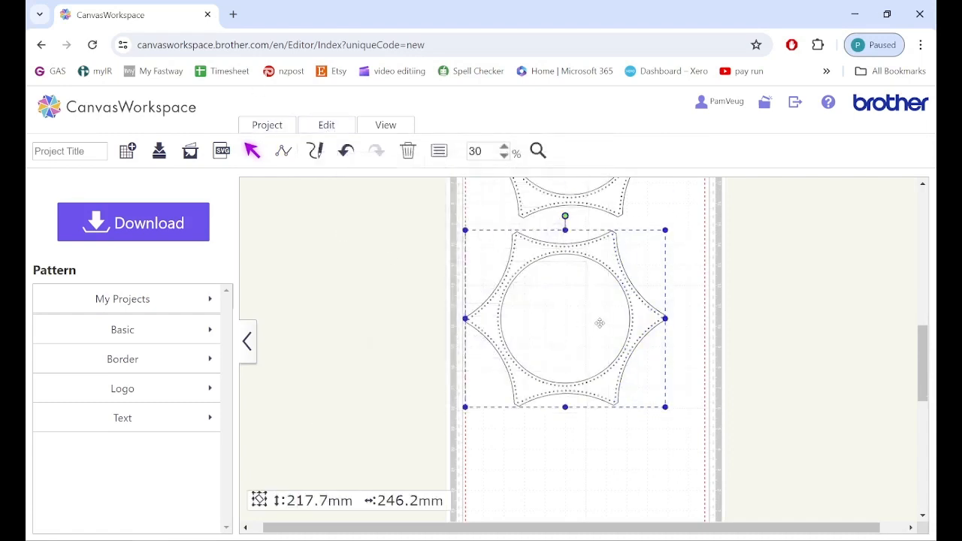
drag(582, 320, 584, 318)
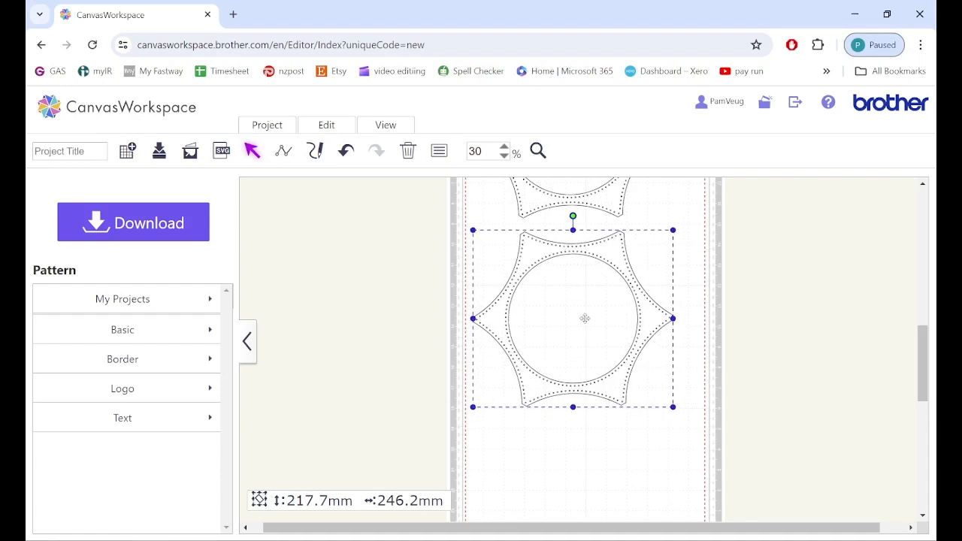
- Group the upper star-shaped panel with its circle and stitch holes, and nudge it slightly to the right
scroll(629, 331, up, 3)
click(756, 301)
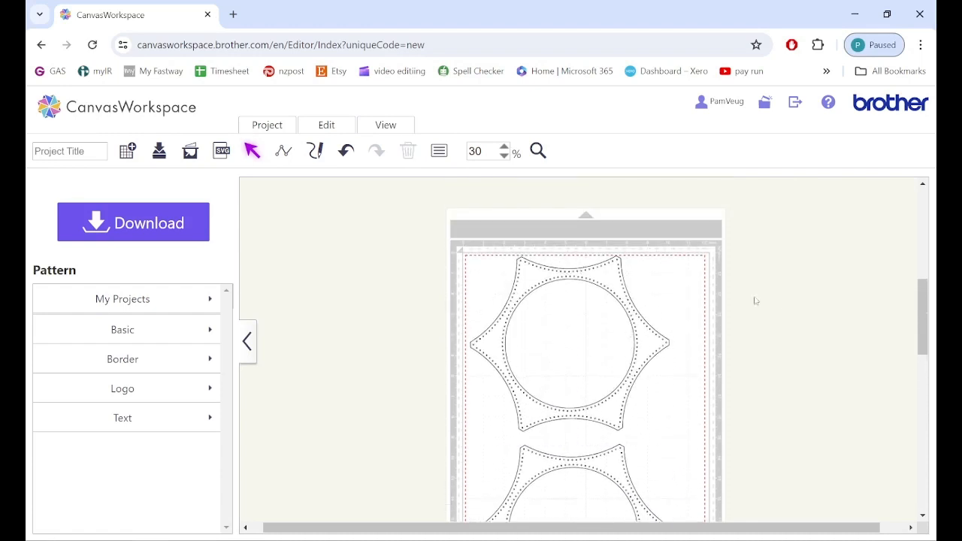
drag(435, 243, 693, 434)
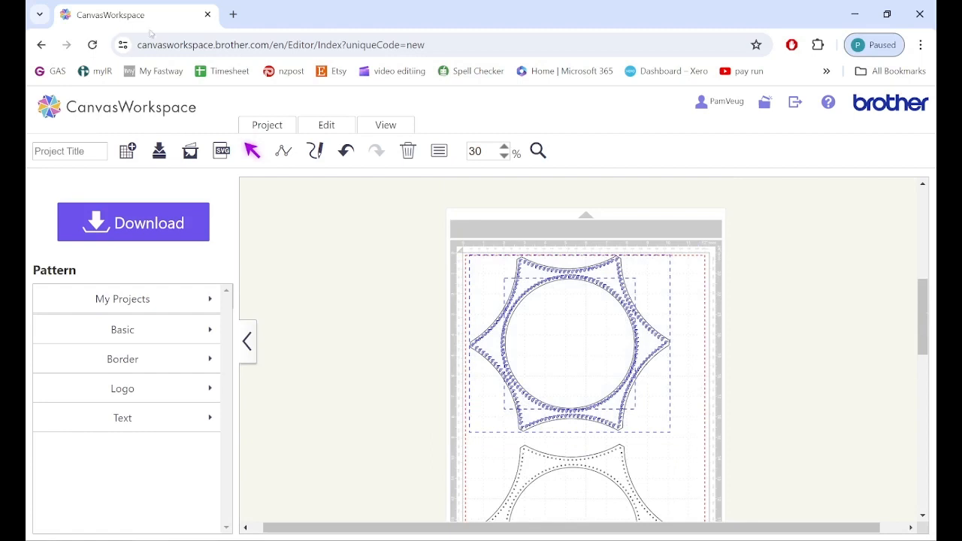
click(335, 127)
click(340, 232)
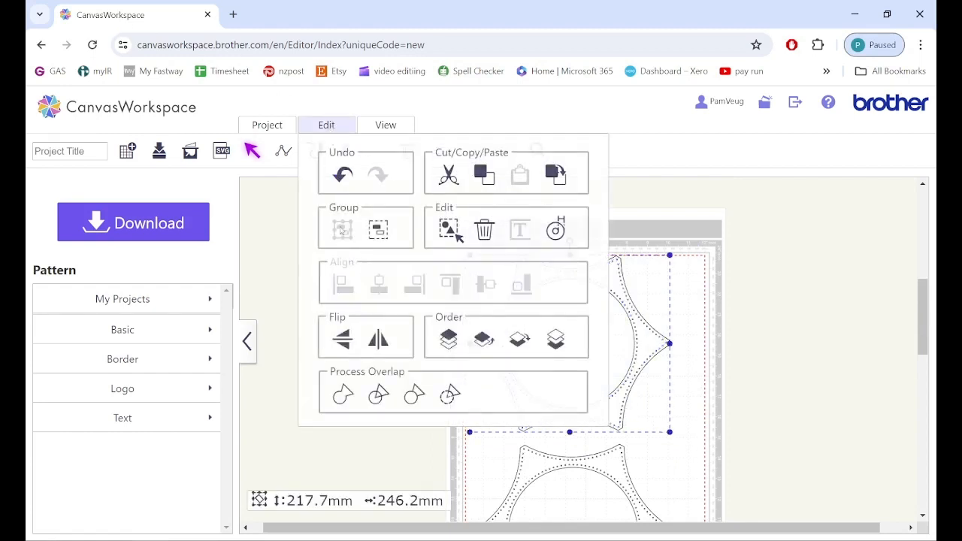
click(748, 277)
drag(549, 303, 550, 304)
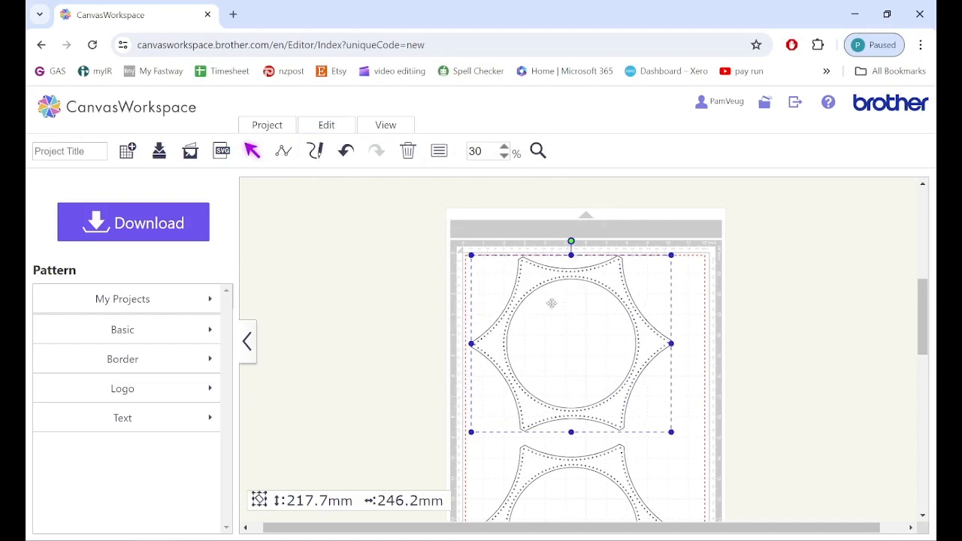
click(767, 253)
- Move both grouped star-shaped panels off the mat into the empty area on its left side
scroll(767, 254, down, 1)
scroll(766, 254, down, 4)
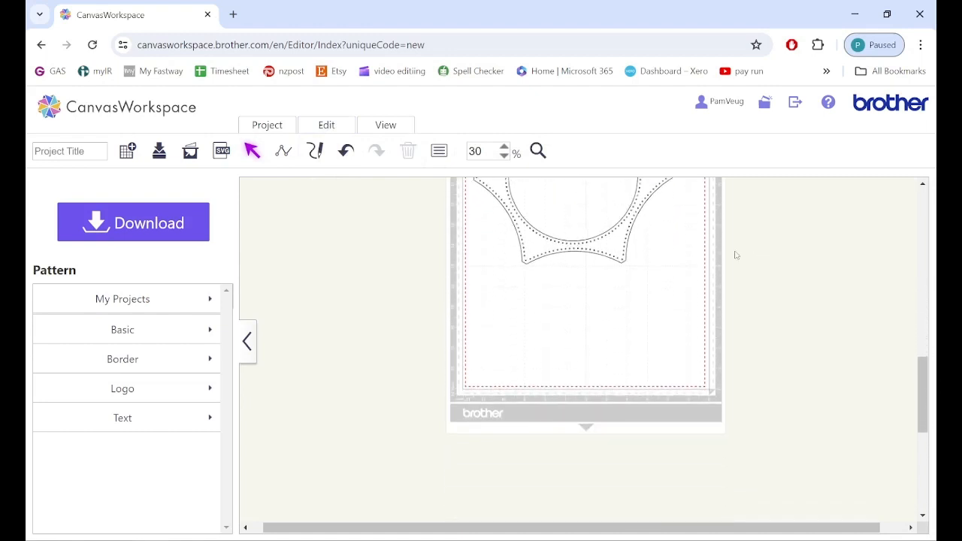
scroll(743, 274, up, 2)
scroll(743, 274, up, 3)
click(574, 307)
drag(574, 306, 361, 303)
scroll(563, 318, down, 3)
click(575, 318)
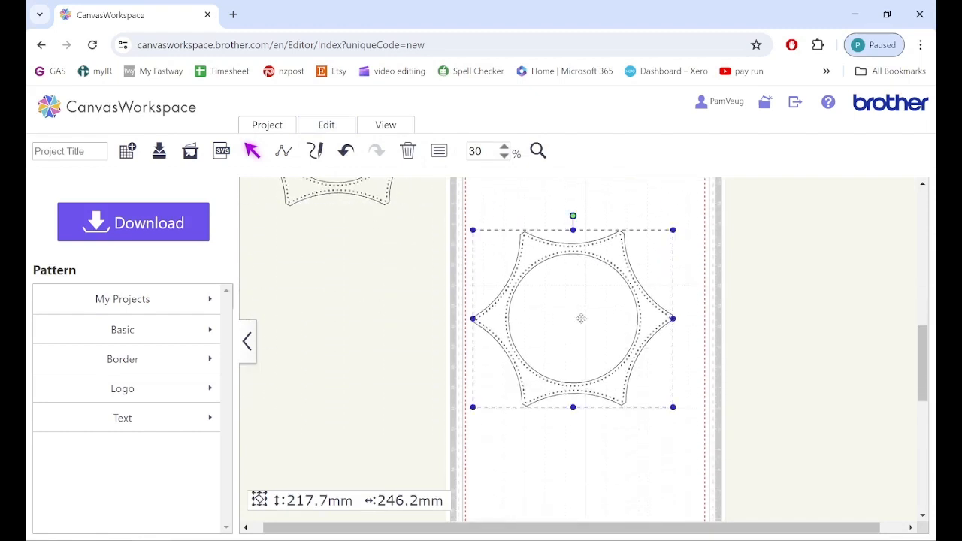
drag(575, 319, 357, 308)
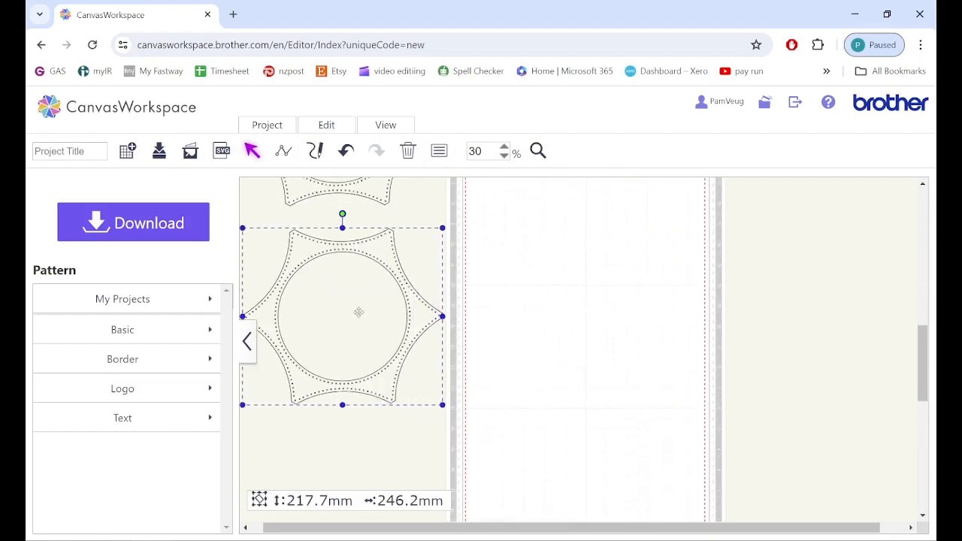
click(618, 288)
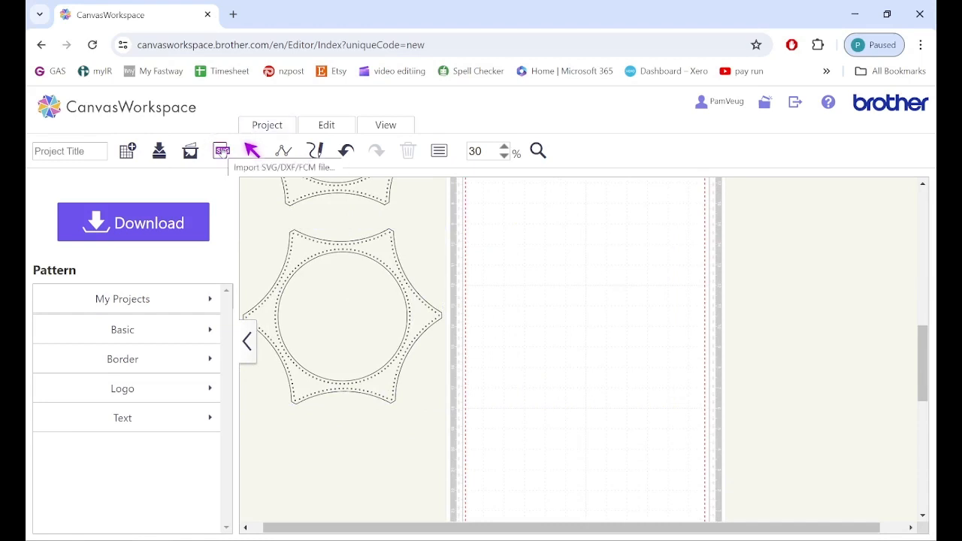
- Import file one.dxf with the unit in mm and a scale of 1/1
click(222, 151)
click(373, 267)
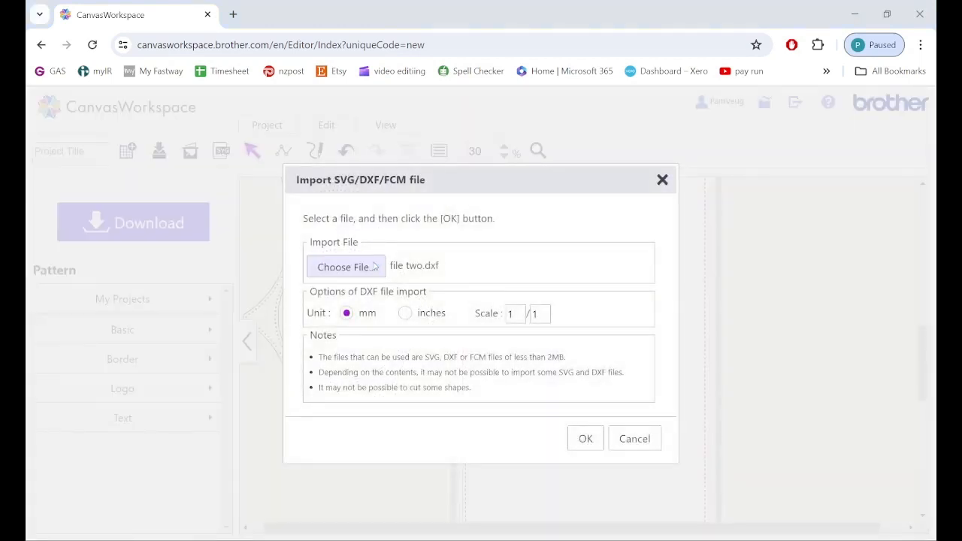
click(323, 116)
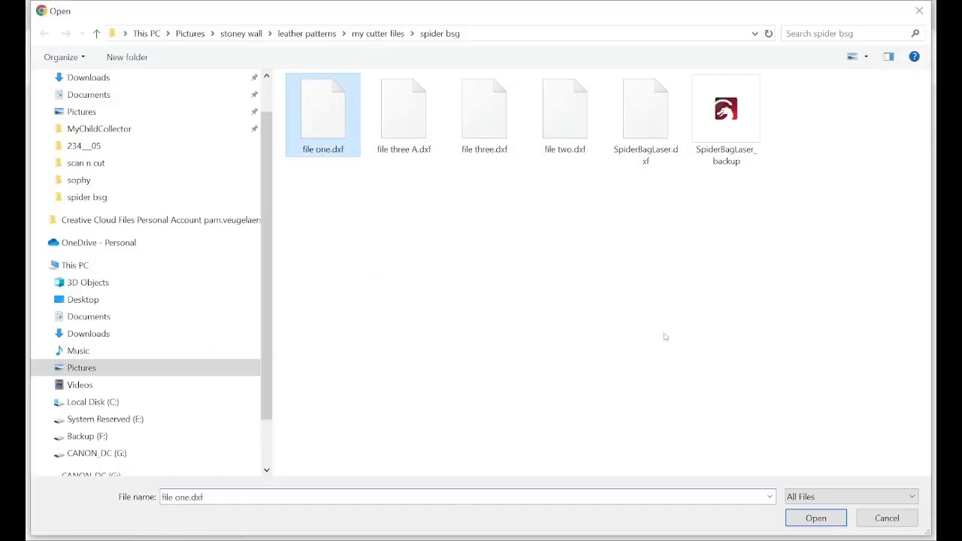
click(816, 518)
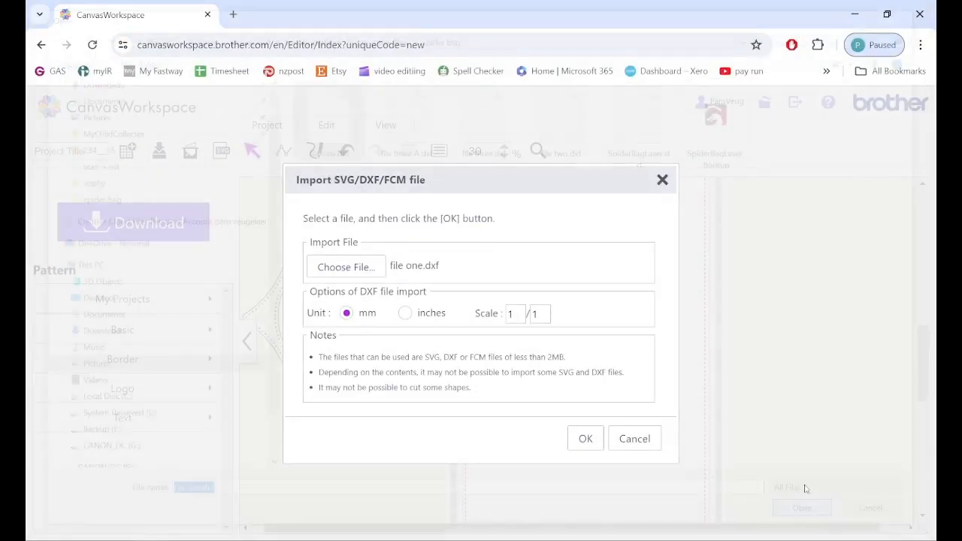
click(584, 441)
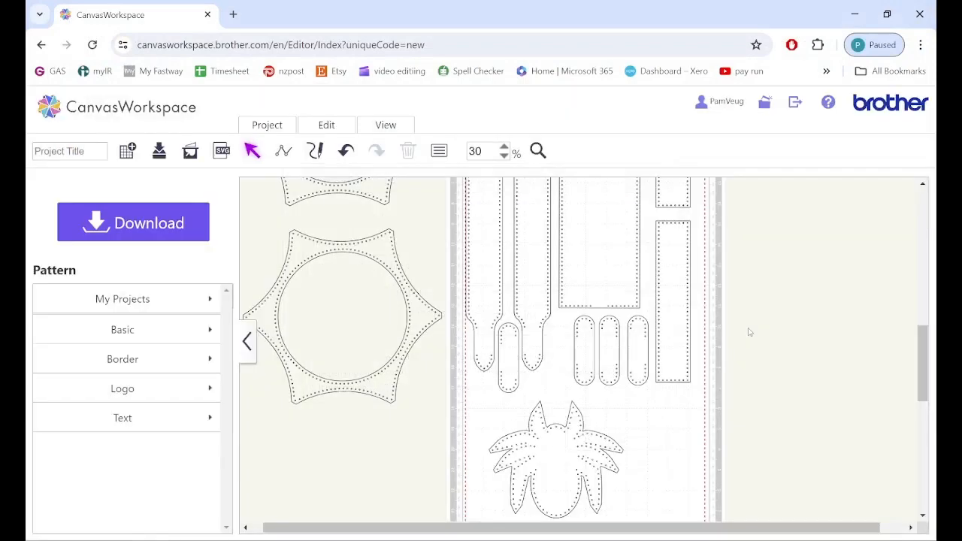
- Delete the two long straps, the short rounded tabs and the leftover stitch holes from the mat
scroll(716, 403, up, 4)
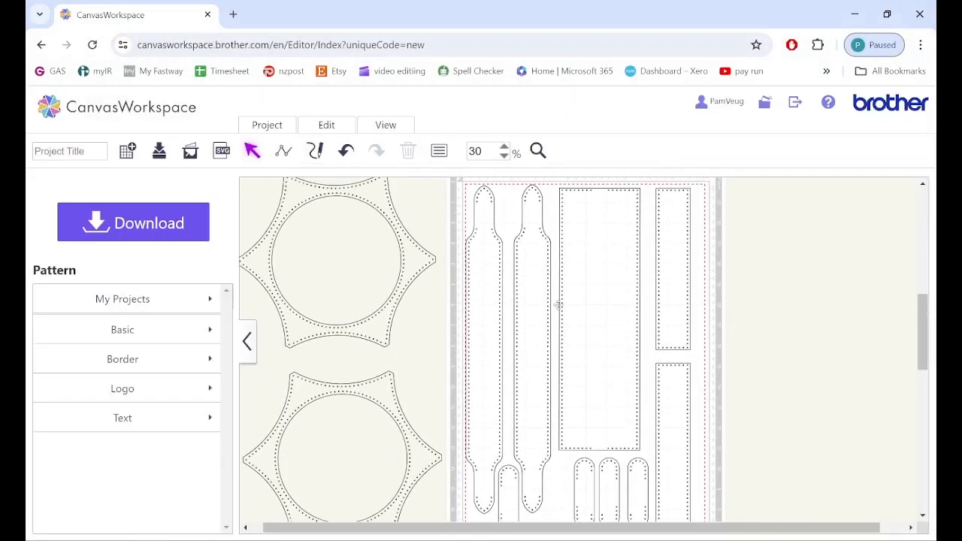
drag(460, 185, 558, 512)
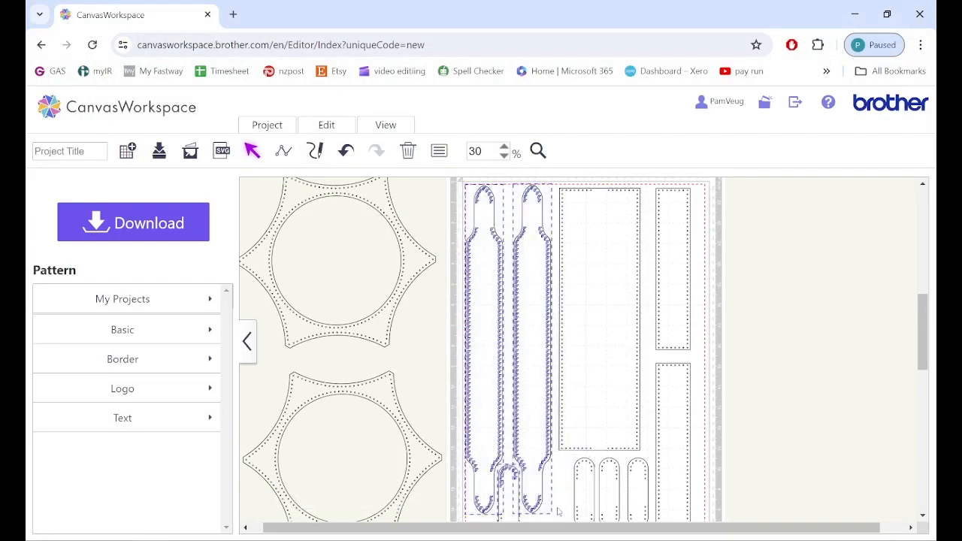
key(Delete)
scroll(554, 372, down, 4)
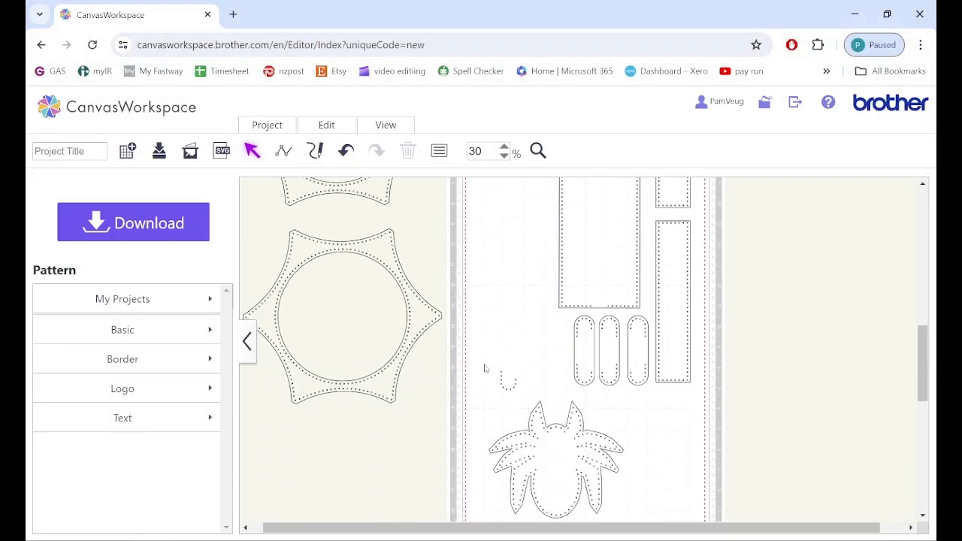
drag(484, 365, 526, 397)
drag(538, 308, 652, 397)
key(Delete)
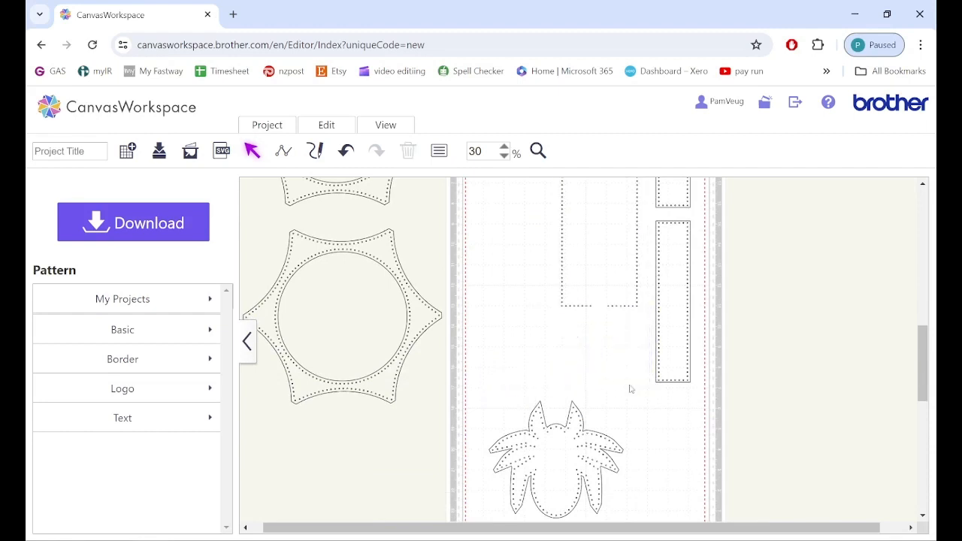
- Delete the remaining stitch holes of the large central rectangle
scroll(618, 363, up, 4)
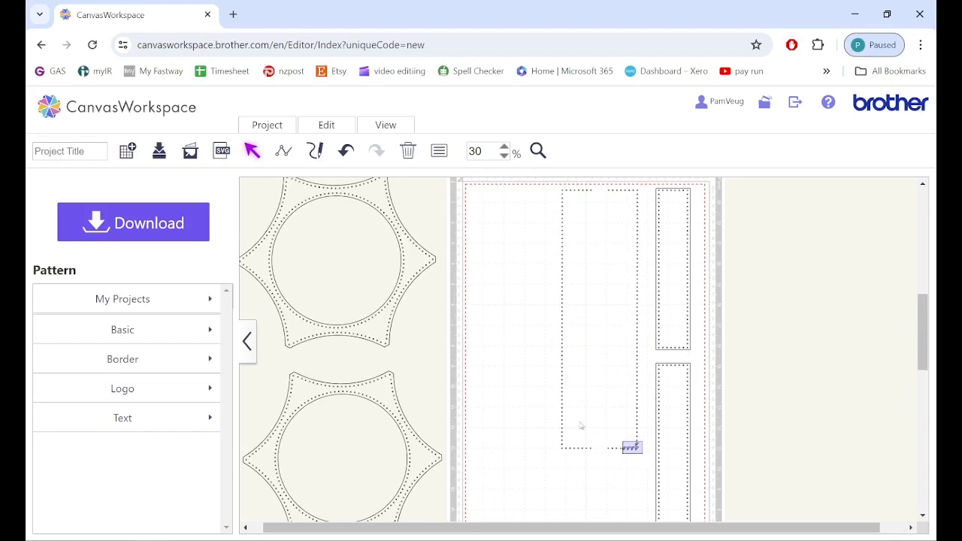
drag(643, 453, 523, 183)
key(Delete)
- Group the lower narrow rectangular strip with its stitch holes and move it off the mat's right side
scroll(744, 293, down, 2)
drag(708, 399, 637, 212)
click(326, 127)
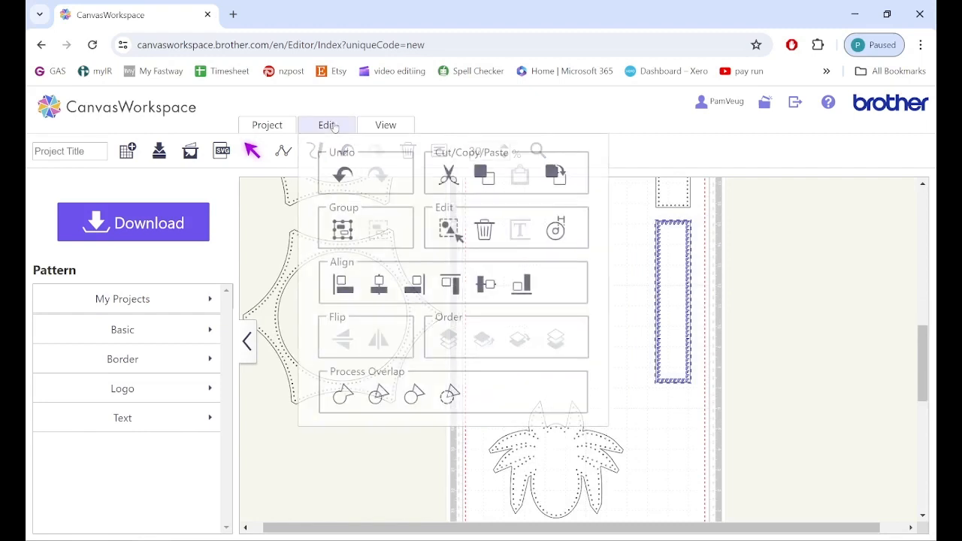
click(346, 224)
drag(675, 285, 759, 296)
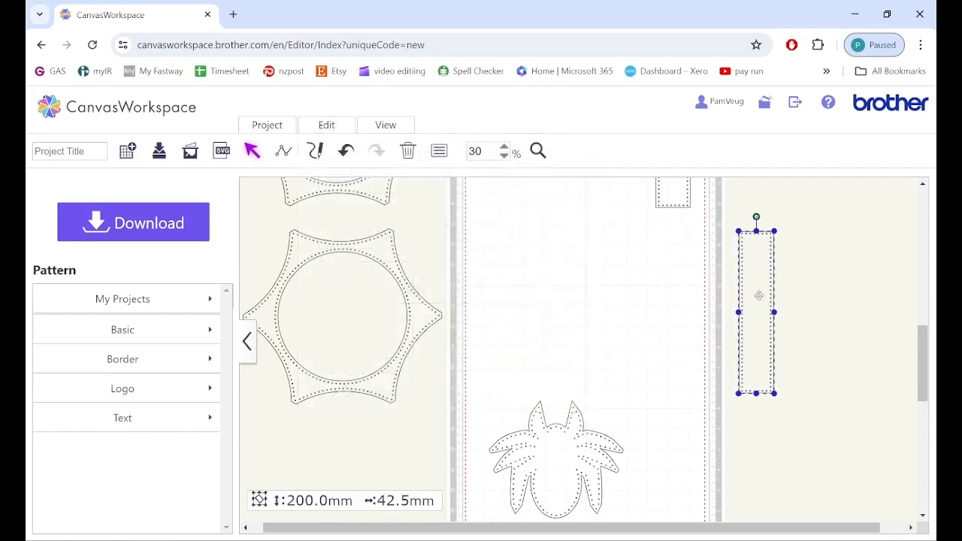
- Group the upper narrow rectangular strip with its stitch holes and move it off the mat's right side
scroll(714, 295, up, 2)
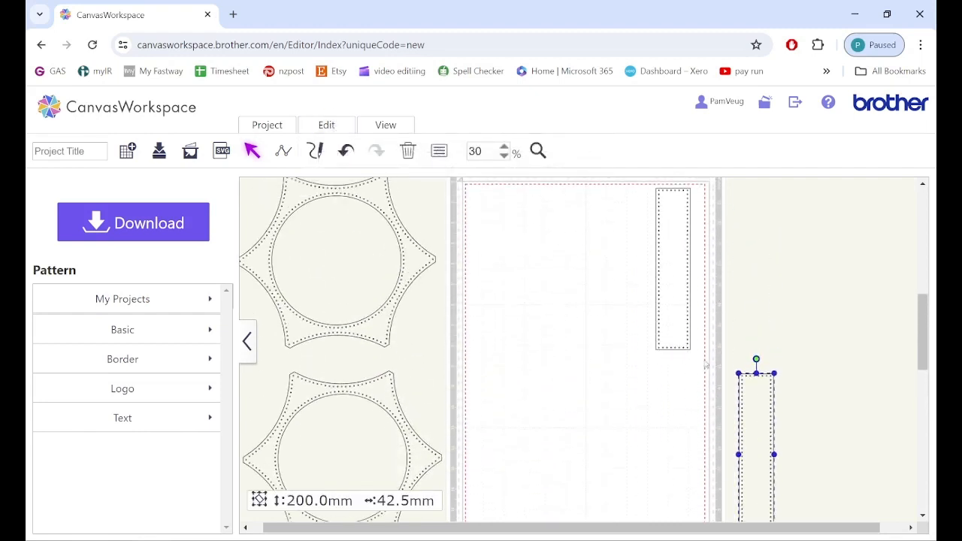
drag(705, 365, 631, 179)
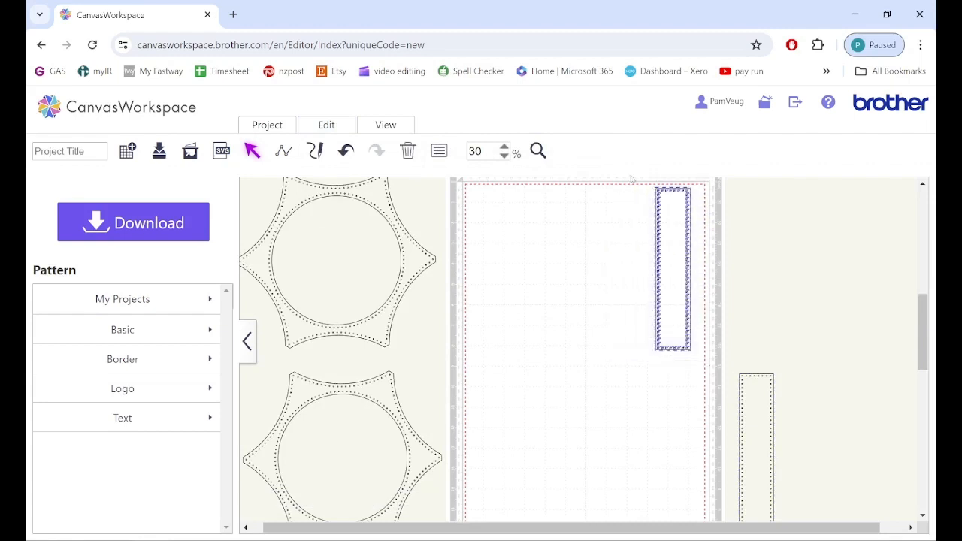
click(326, 127)
click(342, 231)
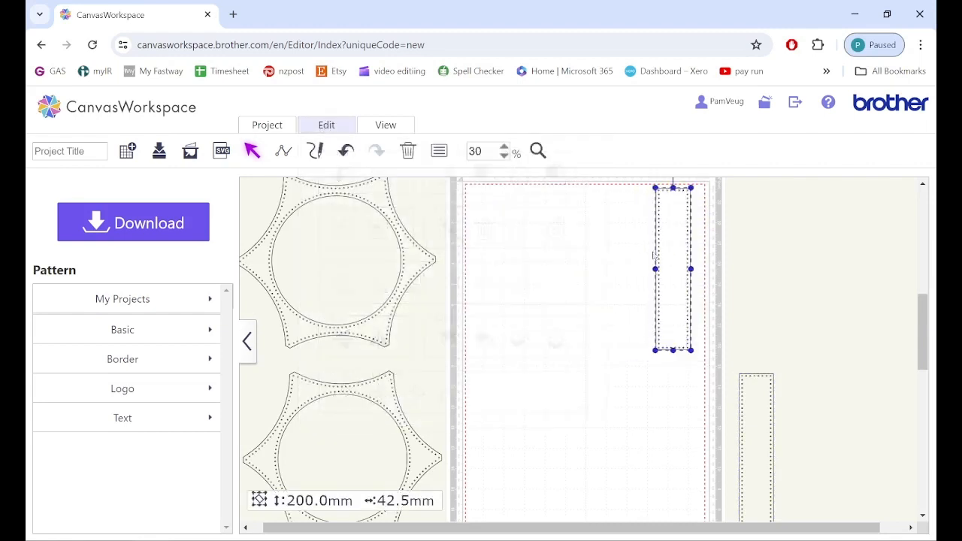
drag(682, 266, 773, 283)
- Group the spider outline with its stitch holes and move it off the mat's right side
scroll(752, 316, down, 5)
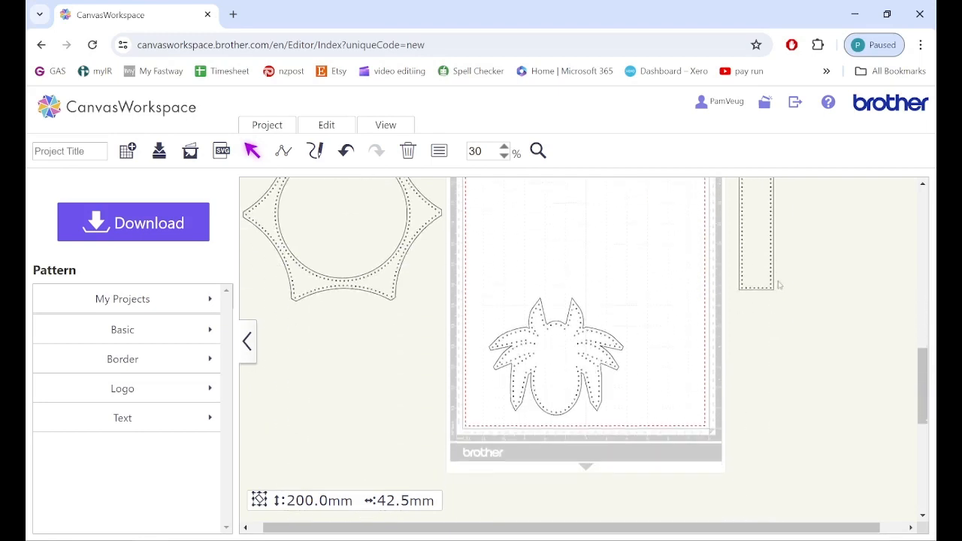
scroll(692, 368, up, 2)
drag(672, 462, 466, 323)
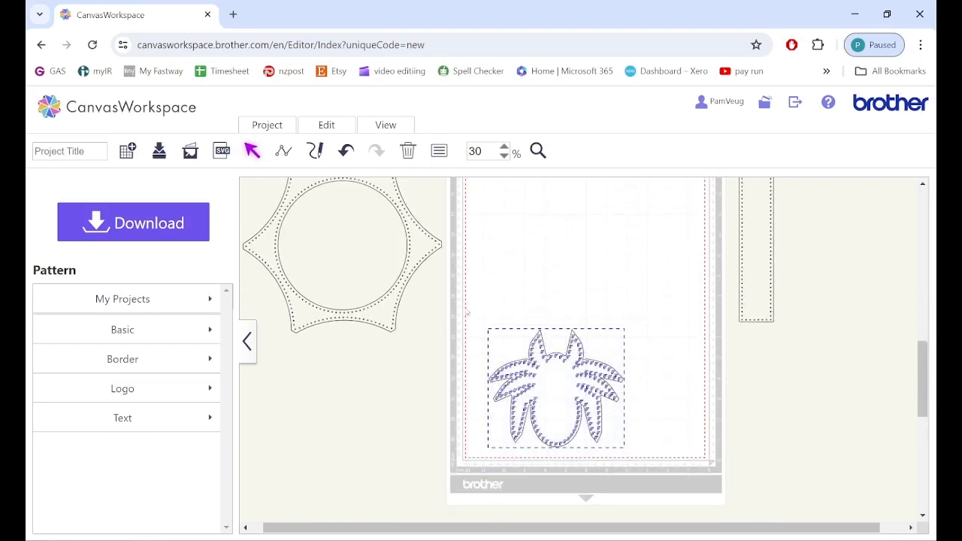
click(324, 124)
click(343, 230)
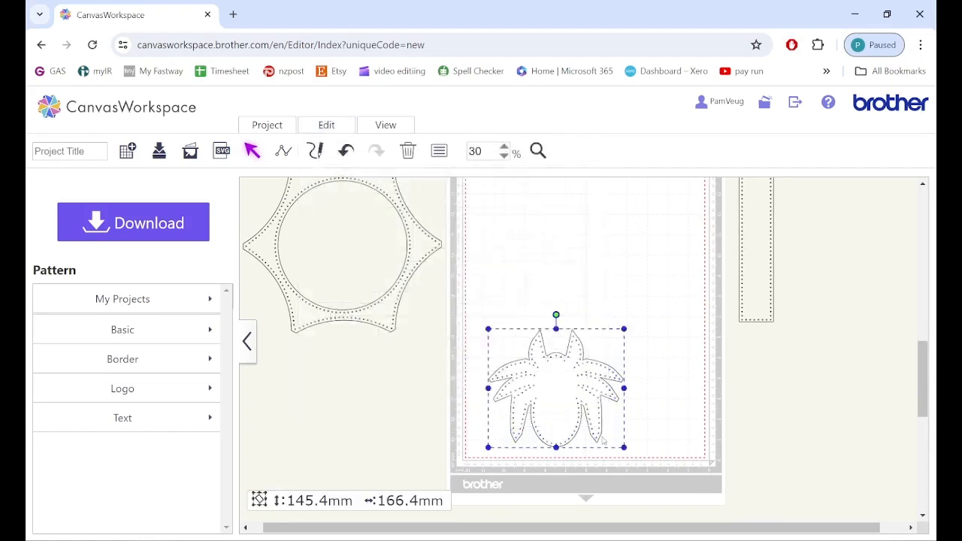
drag(565, 399, 802, 411)
- Move both web-shaped circle pieces from the mat's left side onto the mat, one above the other
scroll(511, 396, up, 3)
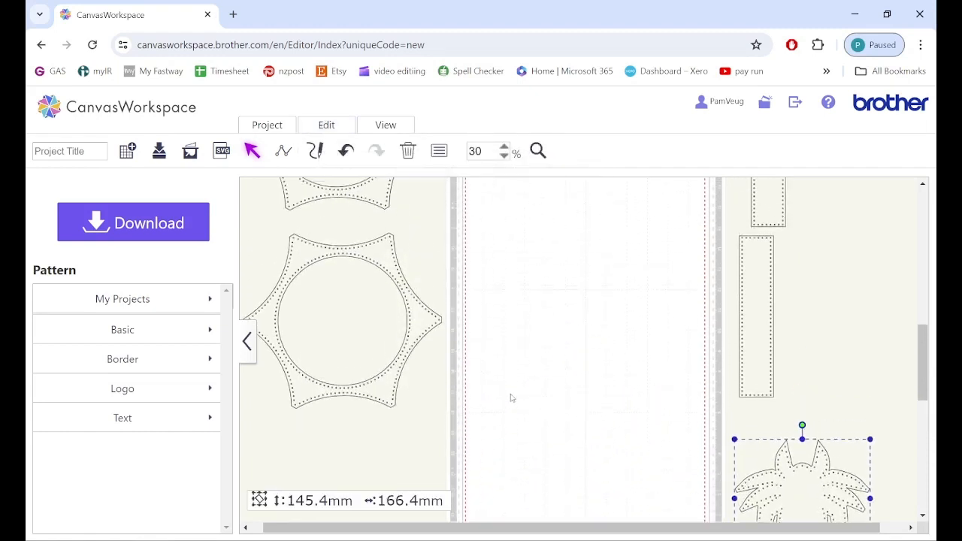
drag(347, 340, 574, 347)
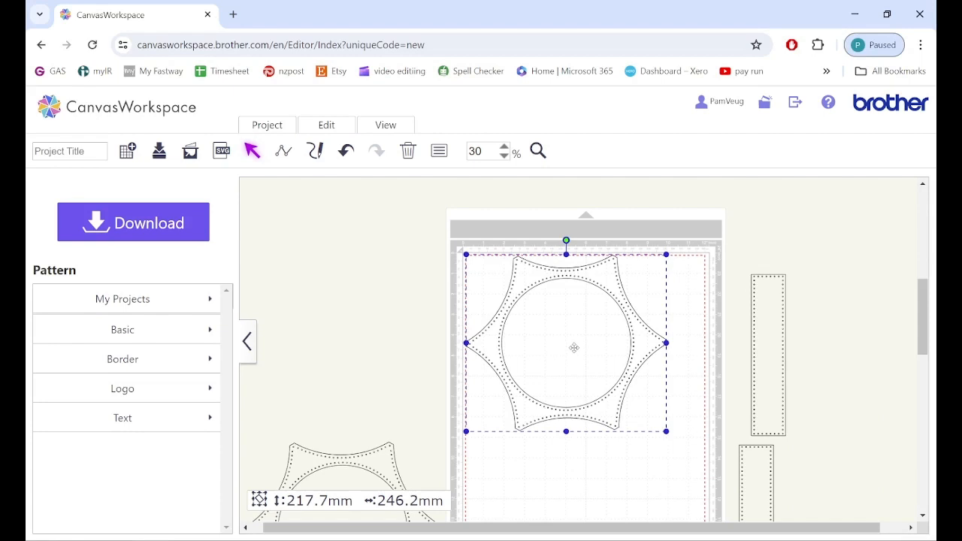
scroll(574, 348, down, 5)
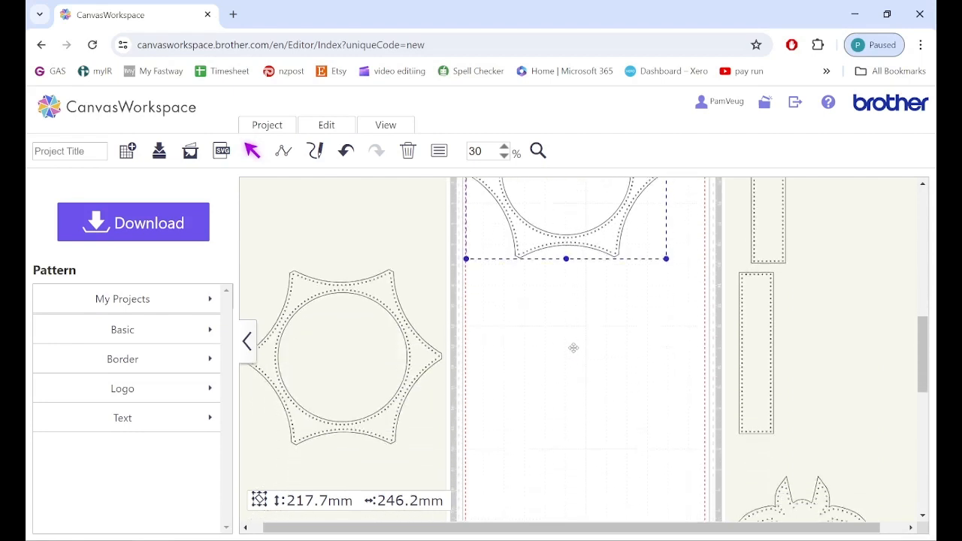
drag(356, 257, 575, 288)
scroll(582, 288, up, 3)
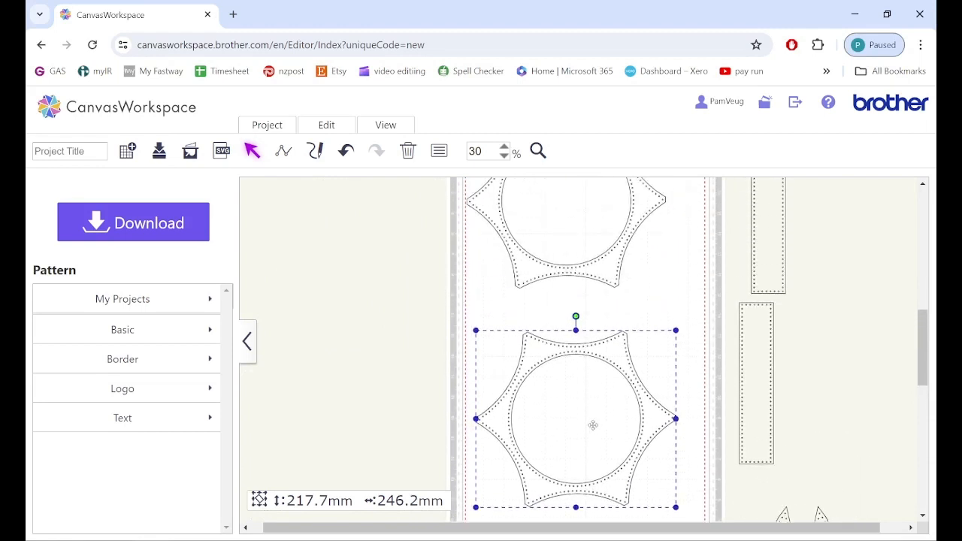
- Close the gap between the web pieces and align the lower one beneath the upper one along the mat's left margin
drag(593, 425, 619, 373)
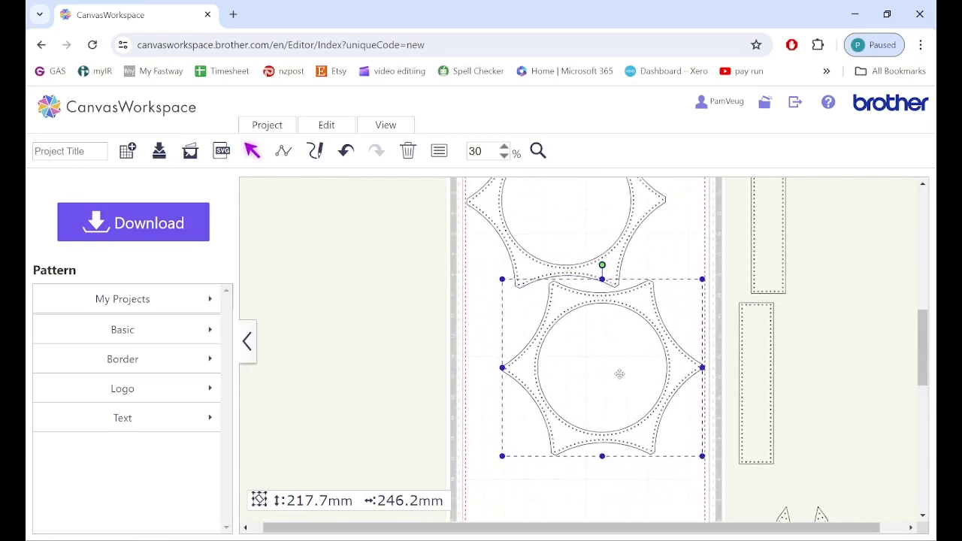
scroll(619, 373, down, 2)
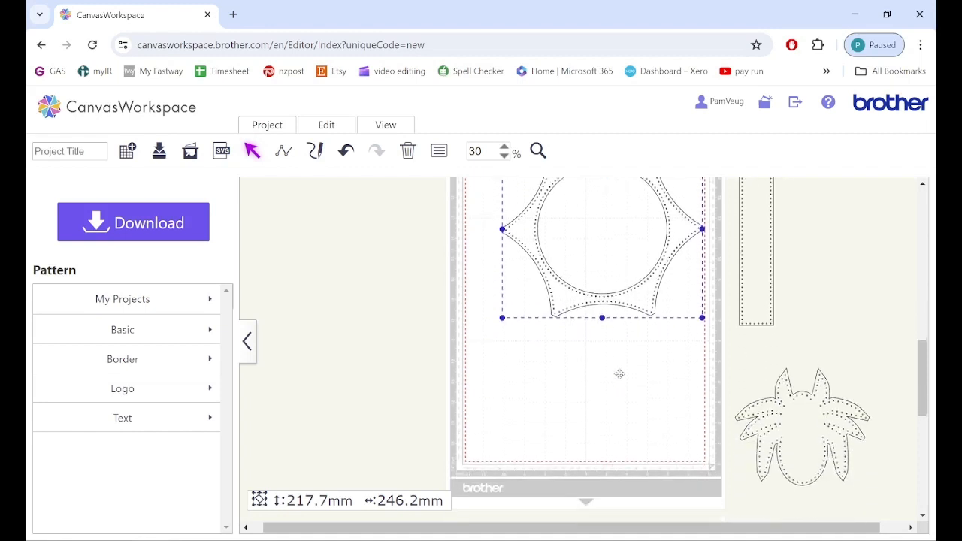
click(860, 310)
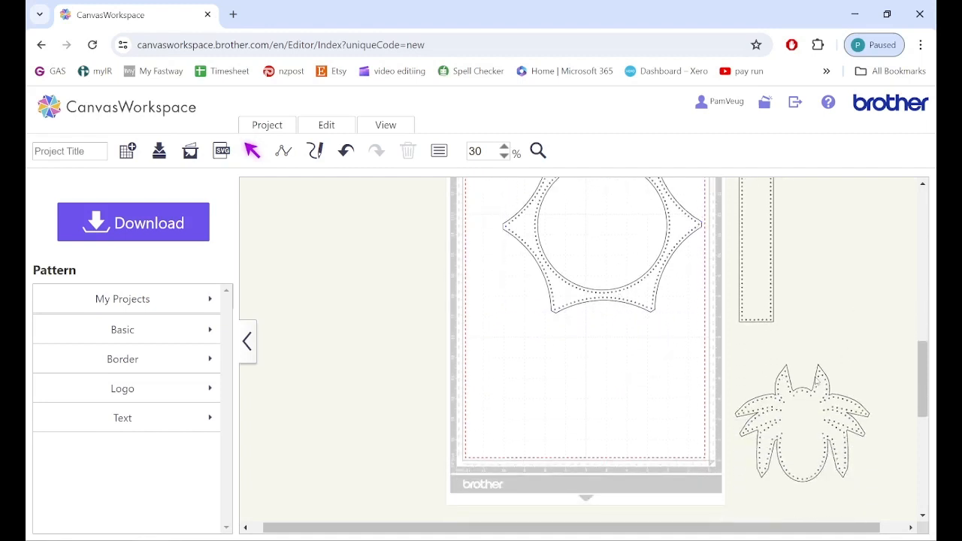
scroll(817, 381, up, 3)
scroll(807, 384, down, 1)
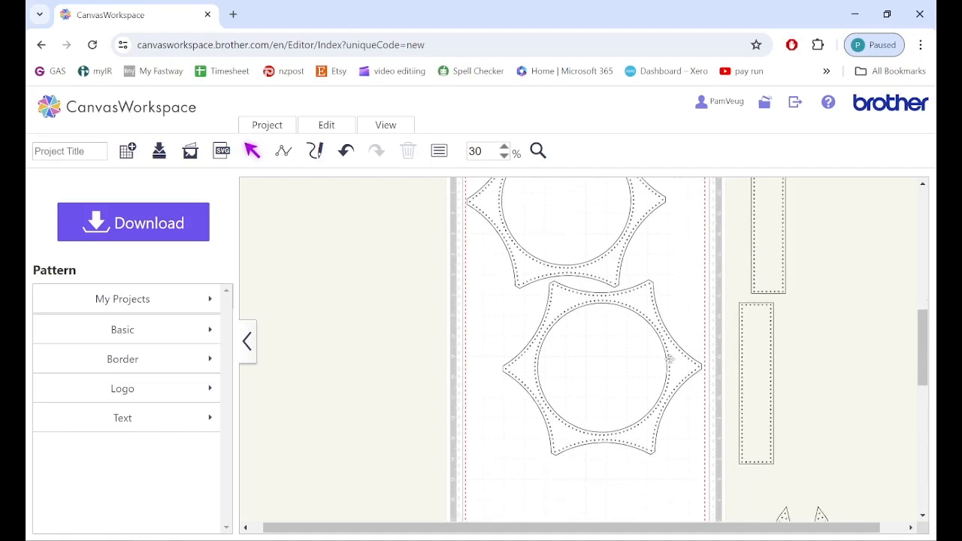
drag(601, 350, 566, 367)
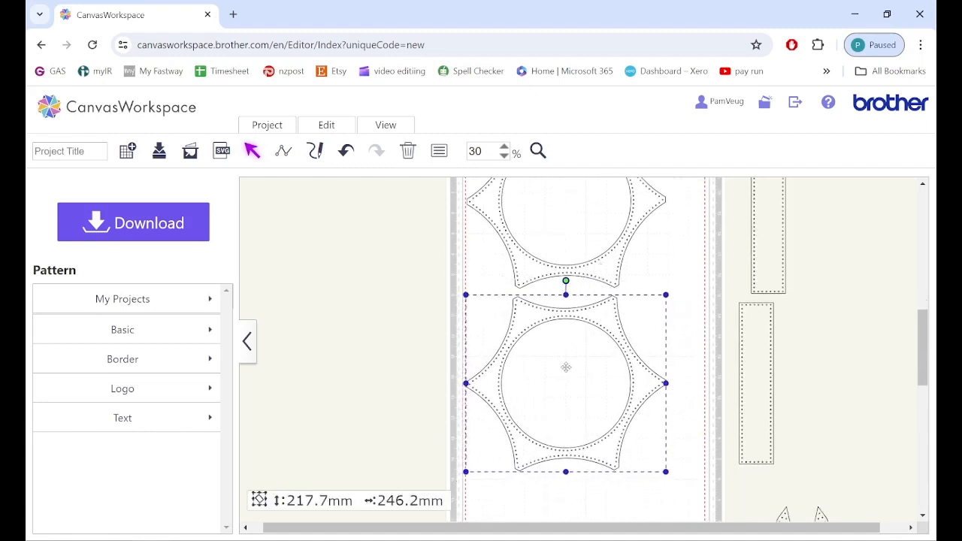
- Rotate the lower narrow strip to horizontal and place it in the mat's lower-left corner
scroll(567, 367, down, 2)
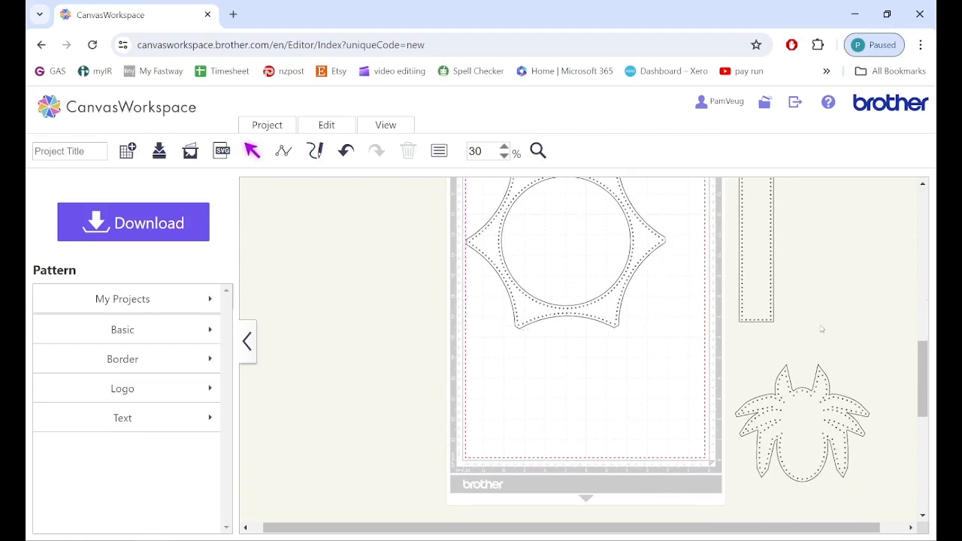
scroll(817, 331, up, 1)
drag(793, 410, 750, 276)
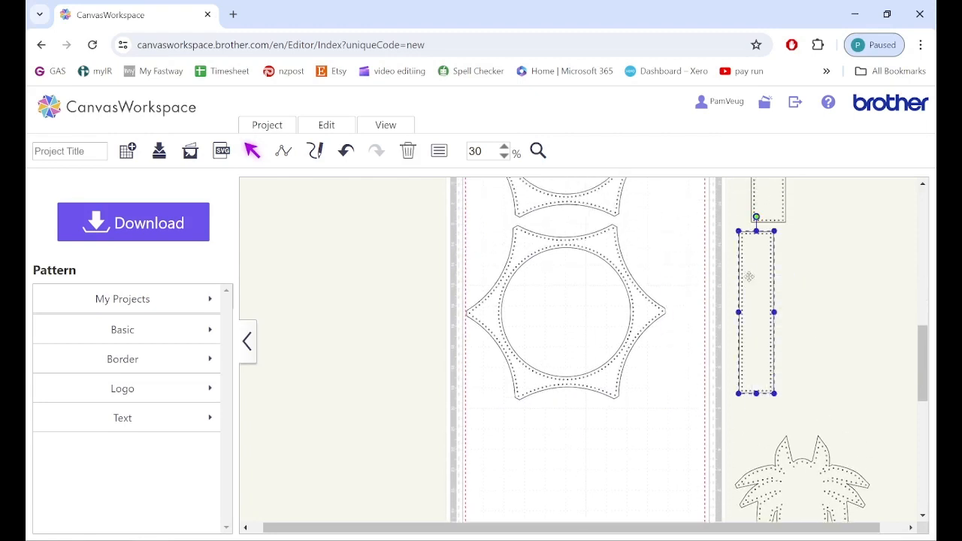
drag(759, 218, 615, 464)
scroll(605, 430, down, 2)
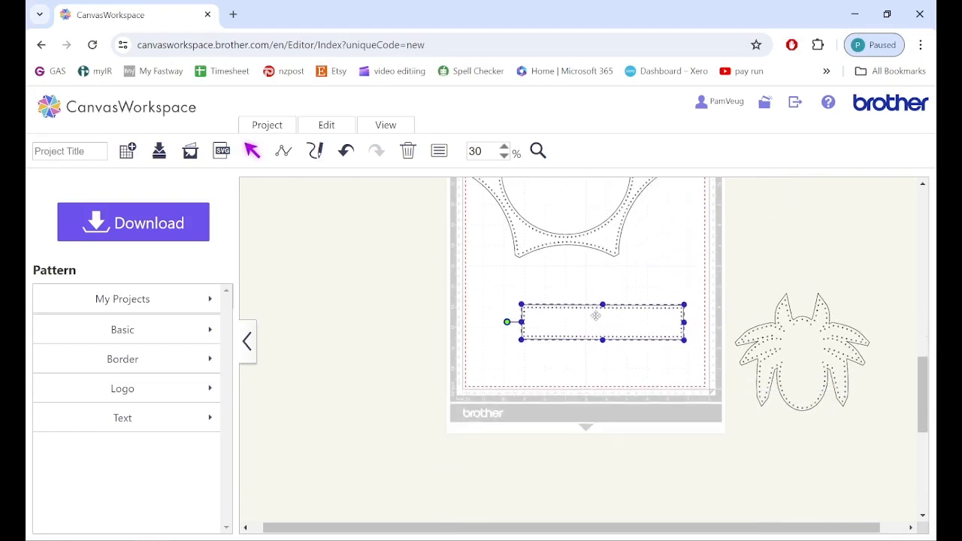
drag(595, 316, 544, 357)
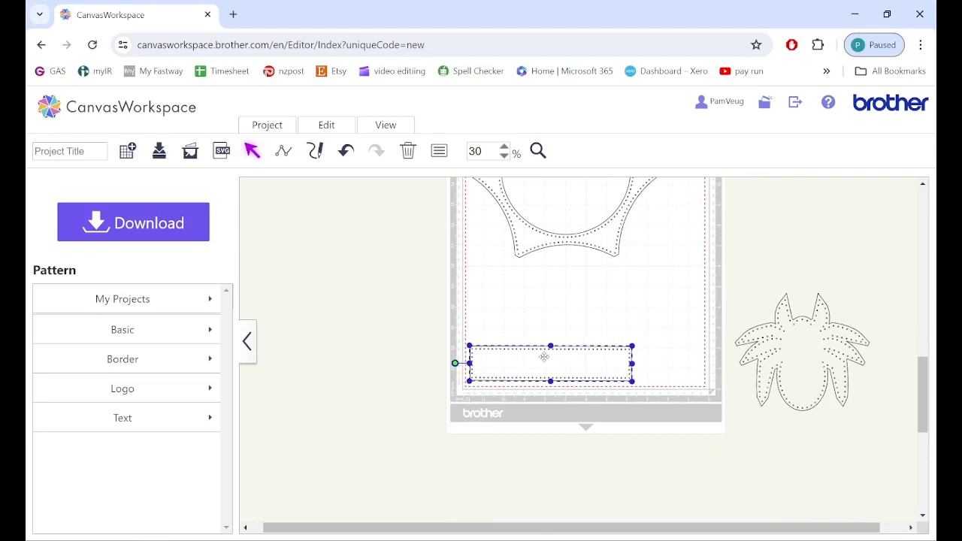
- Turn the other narrow strip end for end and place it vertically along the mat's right margin beside the lower web piece
scroll(783, 263, up, 3)
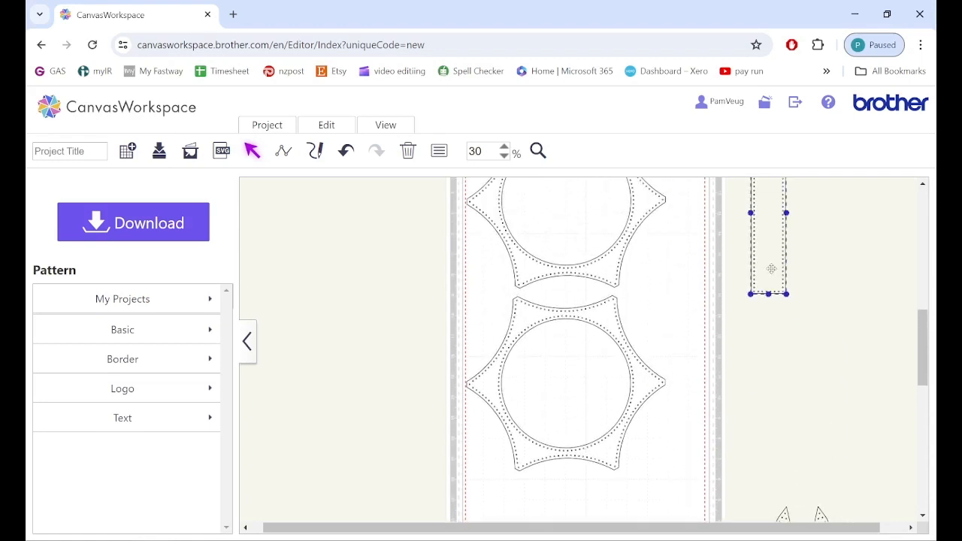
drag(768, 240, 772, 360)
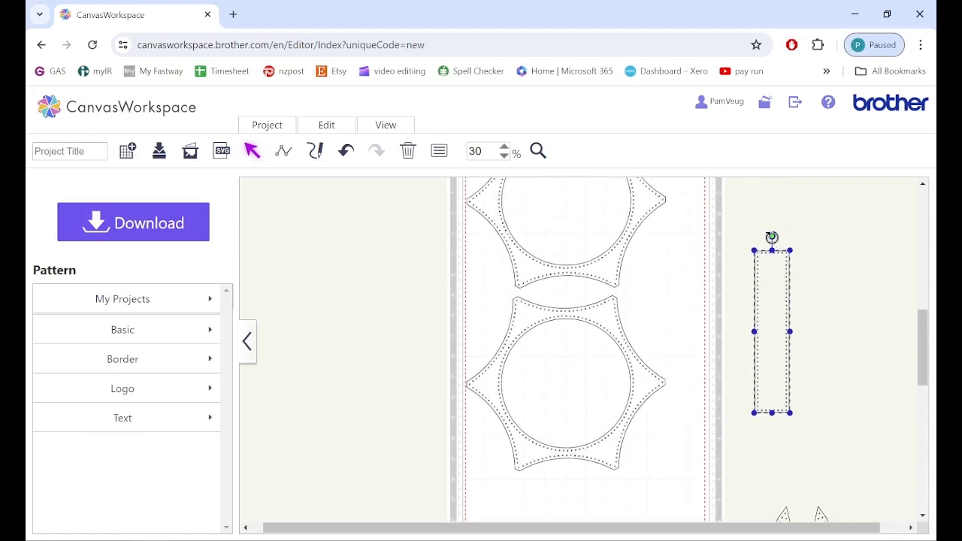
drag(772, 237, 677, 330)
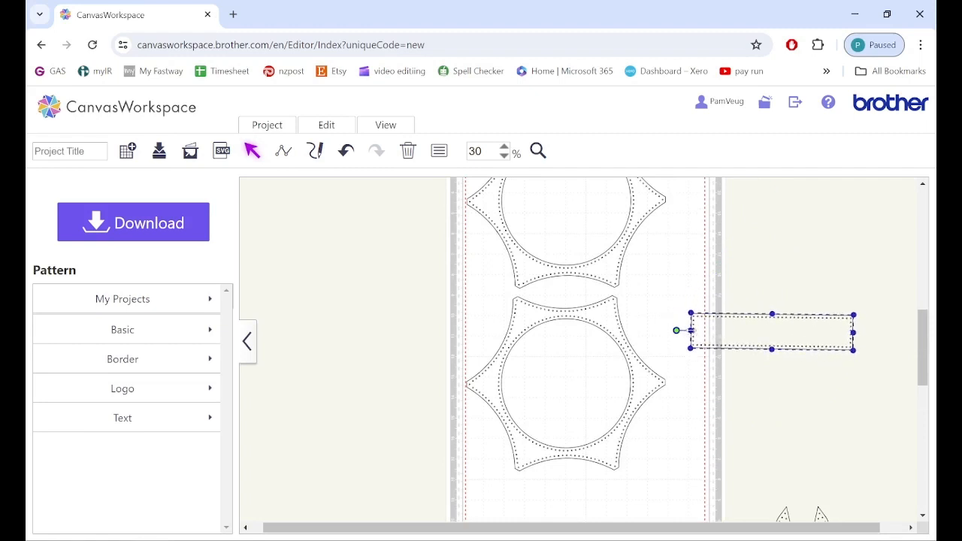
scroll(763, 177, down, 2)
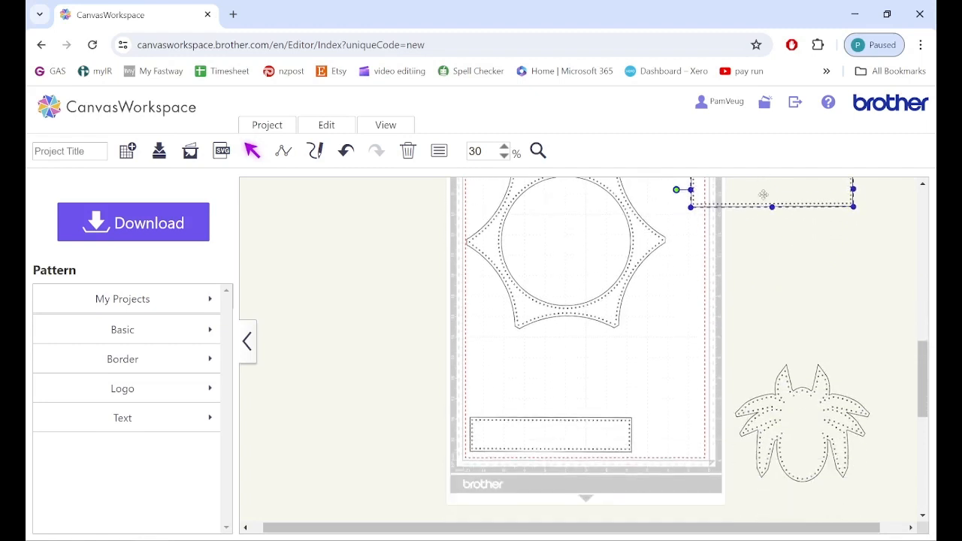
drag(763, 194, 764, 273)
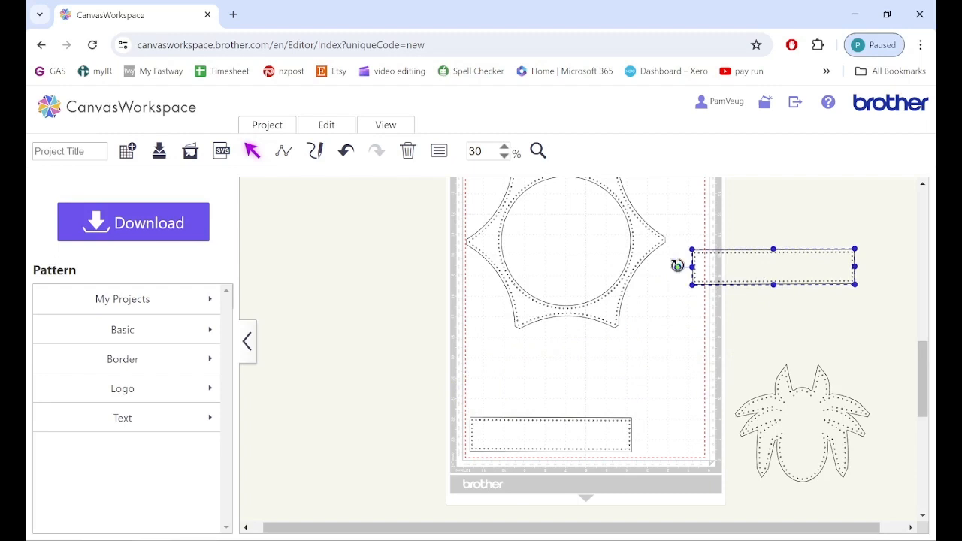
drag(677, 265, 774, 360)
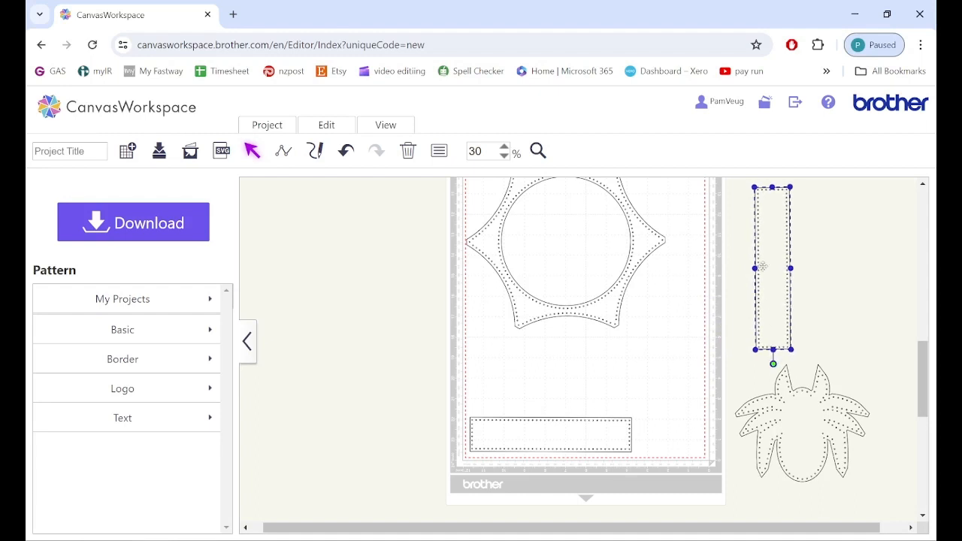
drag(758, 261, 681, 322)
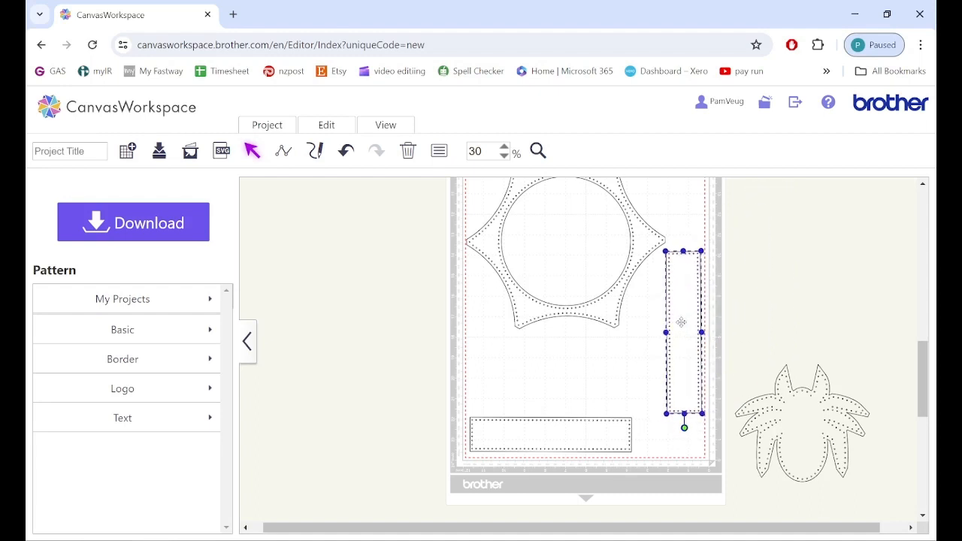
- Try the horizontal strip in the mat's lower-right corner and move it back to the lower-left corner
drag(572, 426, 636, 426)
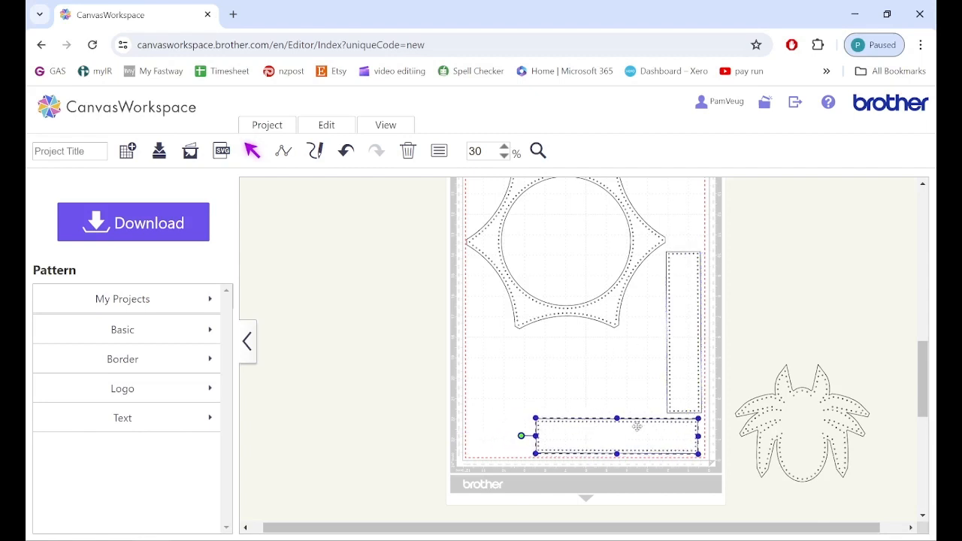
drag(778, 406, 796, 365)
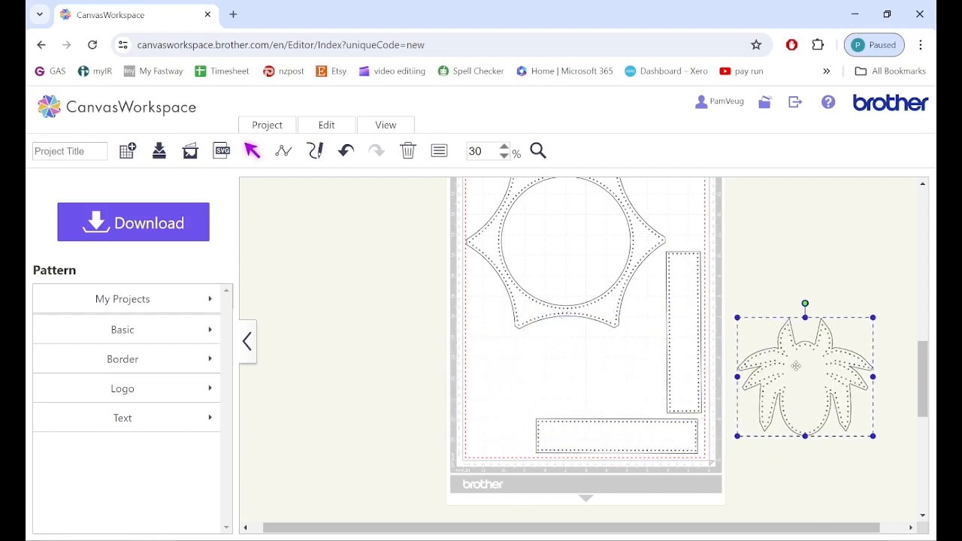
drag(590, 430, 524, 430)
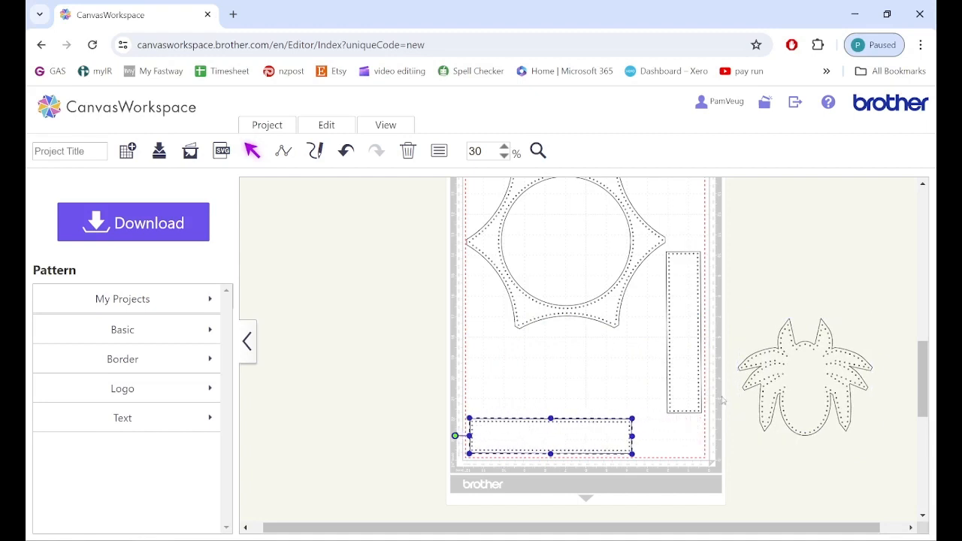
- Move the vertical strip up along the mat's right margin into the gap between the points of the two web pieces
scroll(721, 401, up, 2)
drag(682, 420, 684, 234)
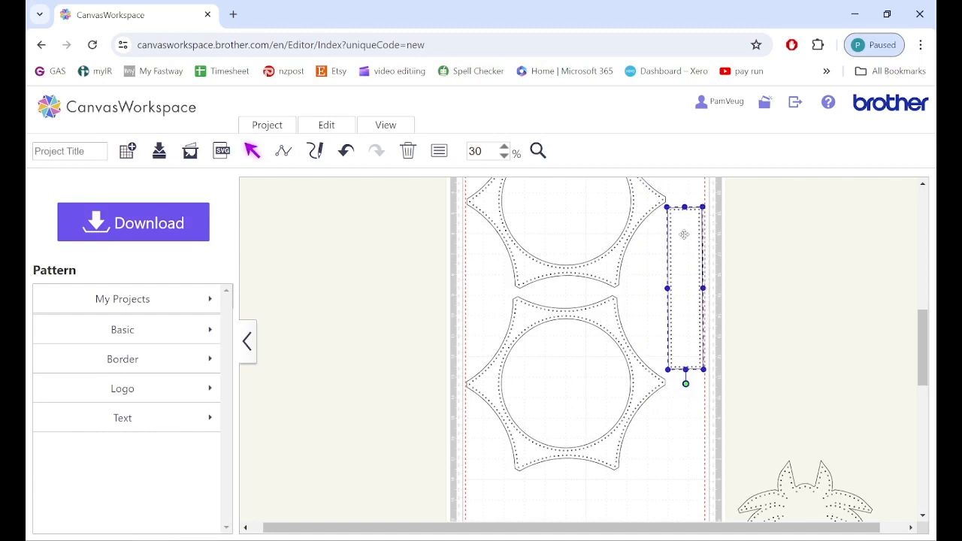
drag(684, 235, 684, 238)
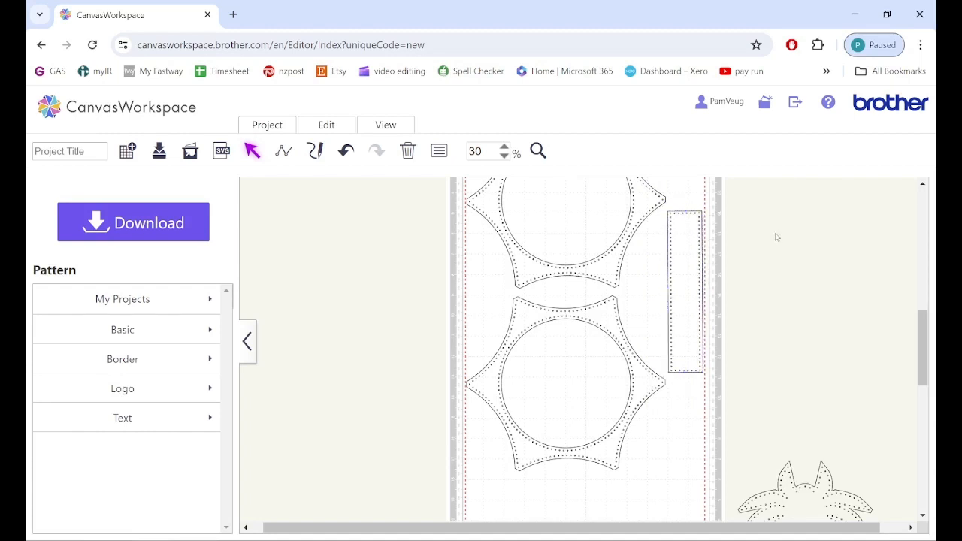
- Shift the upper and lower web pieces slightly right so their points sit above and below the vertical strip
scroll(776, 238, up, 2)
drag(592, 266, 599, 266)
scroll(596, 316, down, 2)
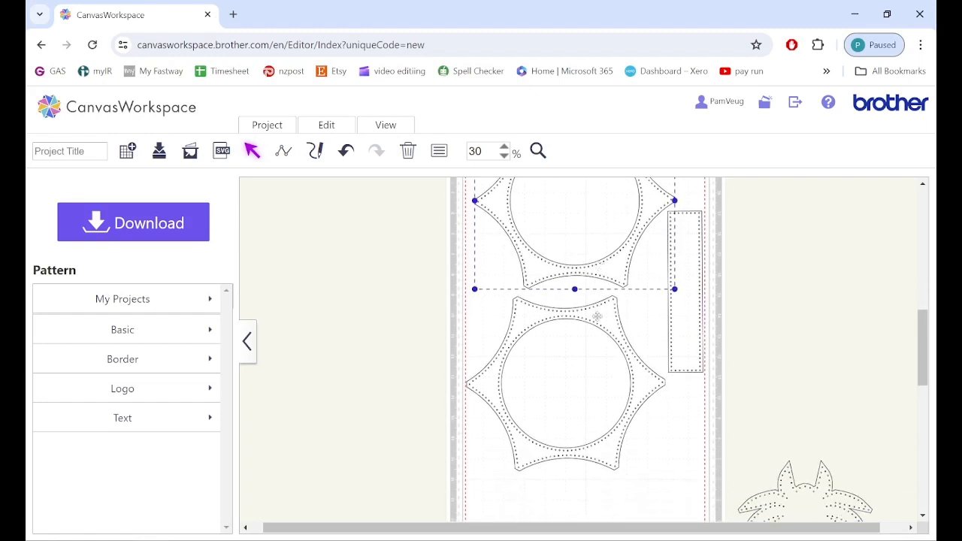
drag(598, 347, 608, 349)
- Turn the horizontal strip vertical and try it along the mat's left margin between the web pieces' points, then set it aside off the mat
scroll(596, 380, down, 1)
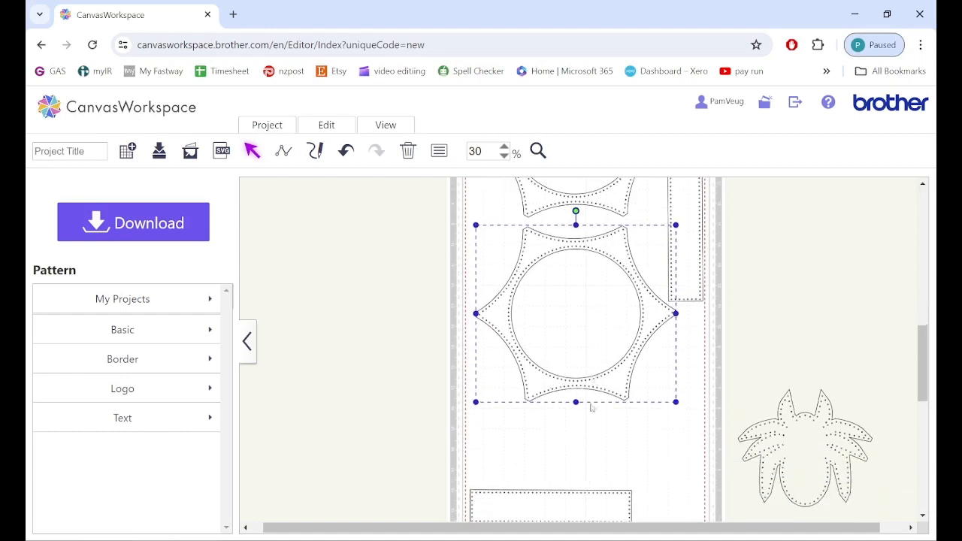
drag(564, 500, 366, 301)
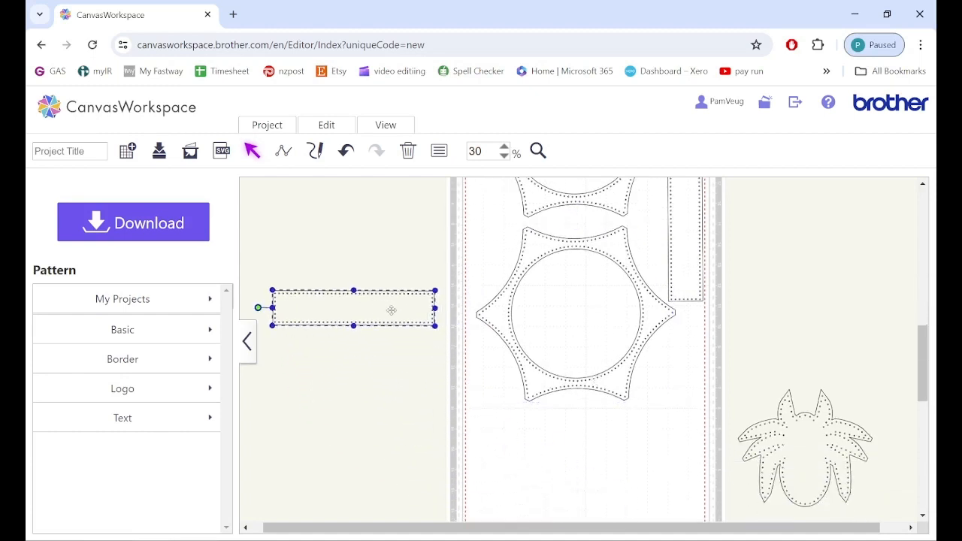
scroll(403, 413, up, 2)
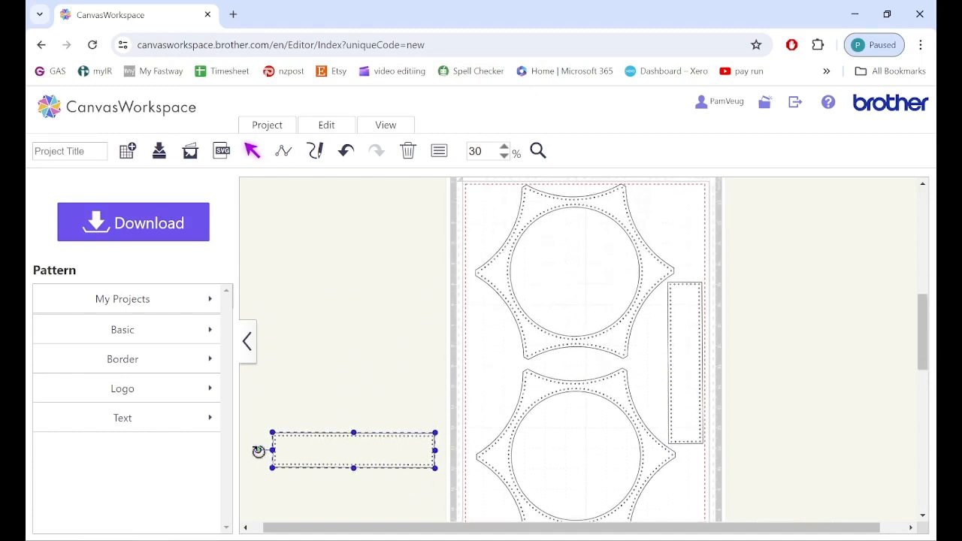
drag(258, 451, 352, 356)
drag(357, 419, 487, 343)
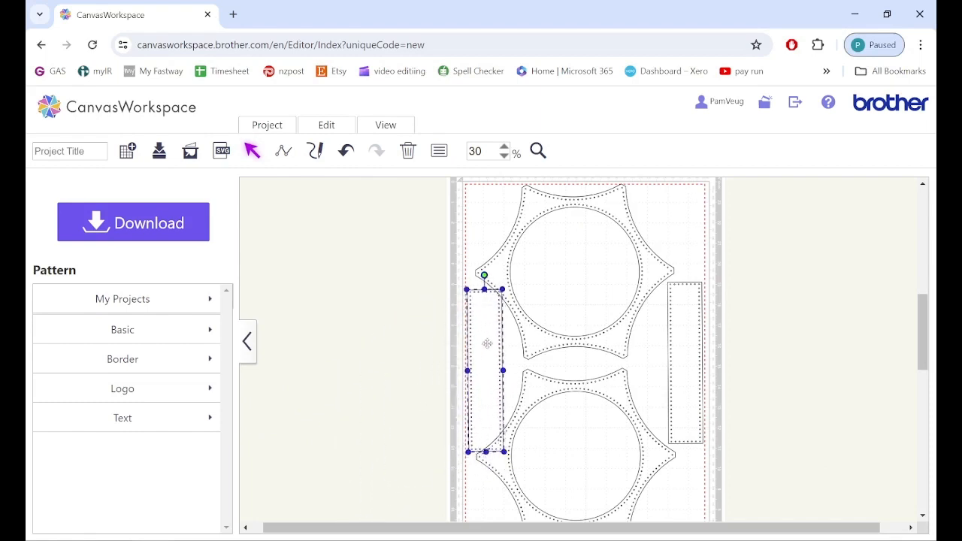
drag(460, 345, 358, 337)
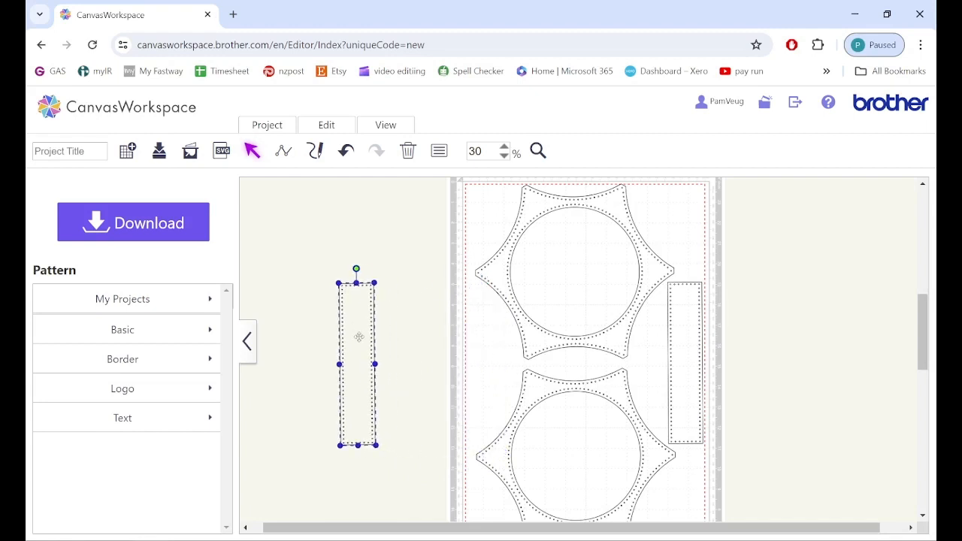
- Shift the lower web piece down and right, and place the vertical strip along the mat's left margin between the web points
scroll(518, 345, down, 2)
click(562, 361)
drag(562, 361, 567, 390)
drag(356, 286, 484, 306)
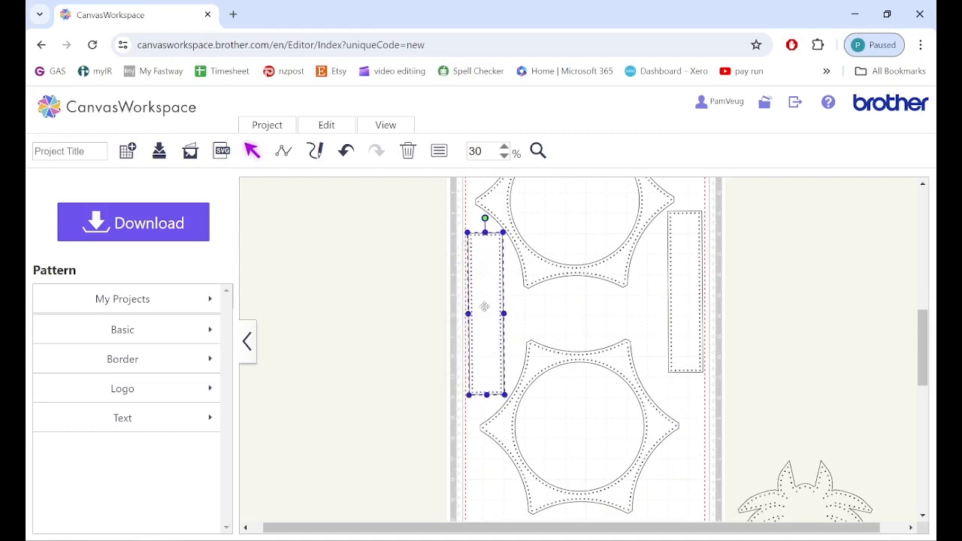
drag(562, 407, 578, 387)
- Try the spider piece below the lower web piece at the mat's bottom edge and move it back off the mat
scroll(579, 387, down, 2)
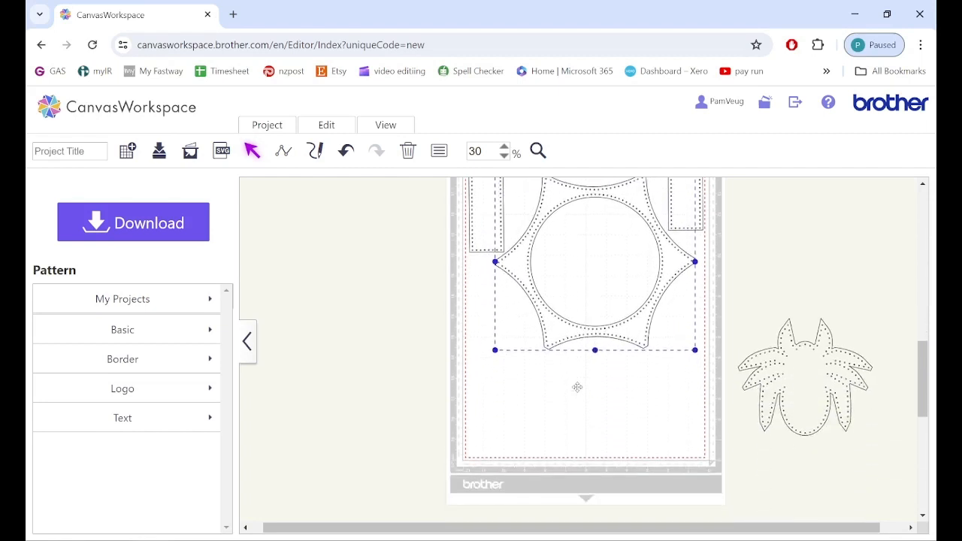
drag(798, 393, 587, 415)
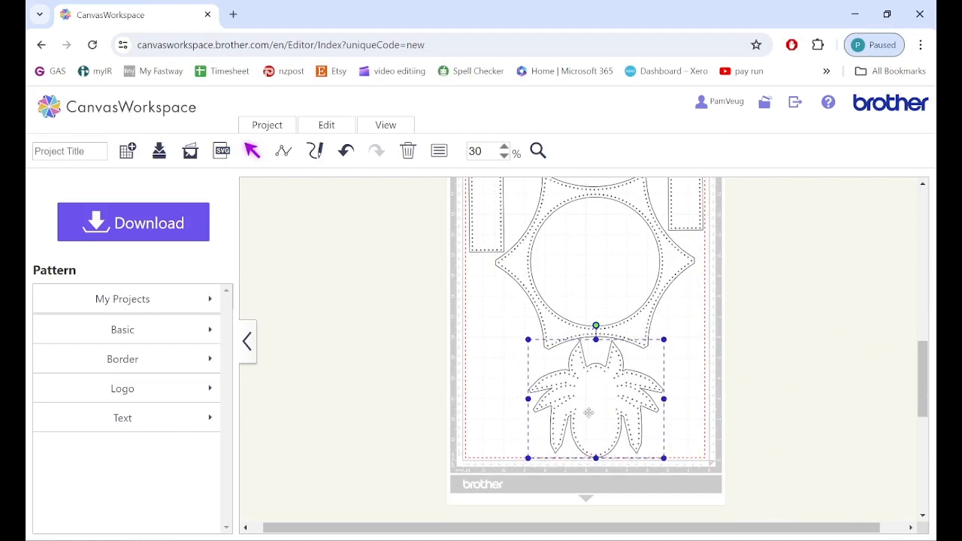
drag(587, 415, 762, 396)
- Take the left vertical strip off the mat and move the lower web piece back up against the upper one
drag(472, 213, 398, 440)
scroll(511, 417, up, 2)
drag(575, 419, 552, 390)
scroll(552, 390, down, 3)
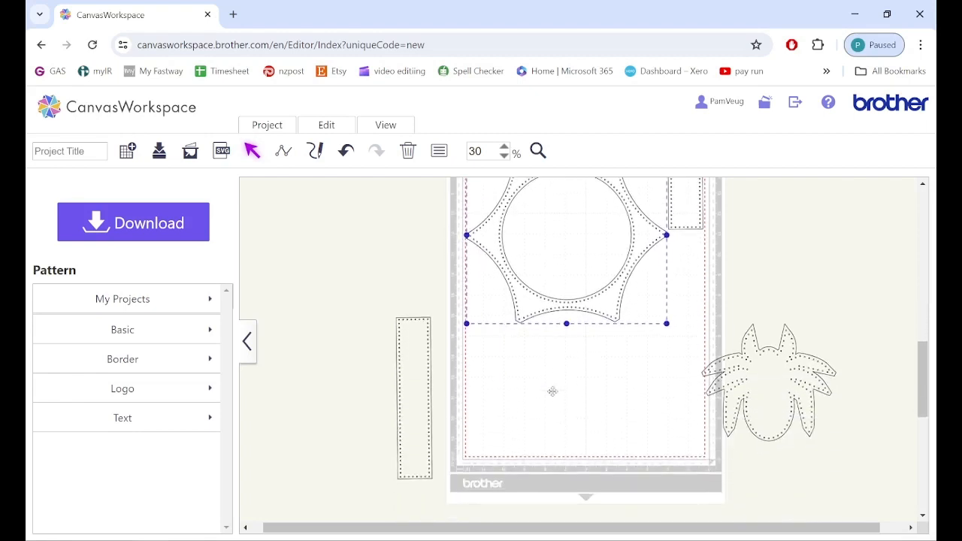
scroll(435, 333, up, 1)
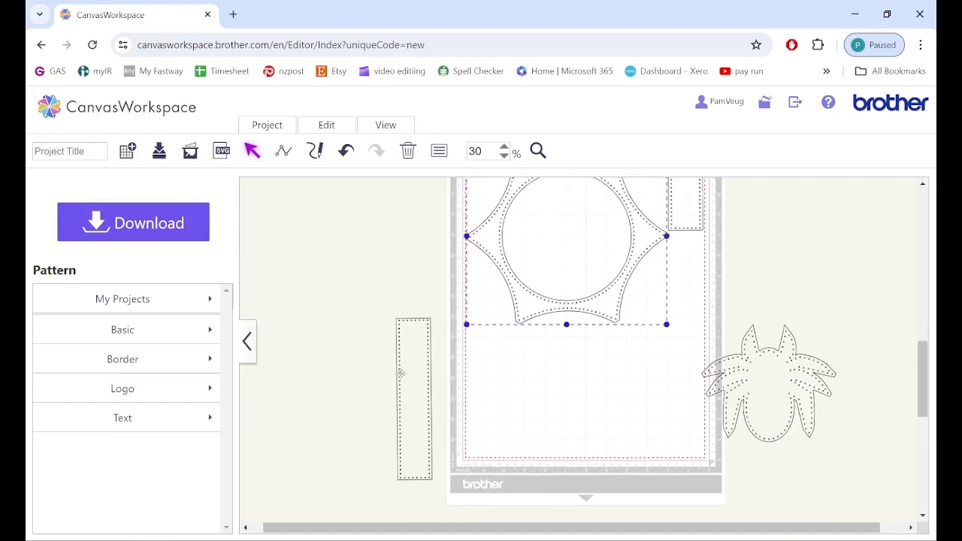
- Place the loose vertical strip under the other strip at the mat's right margin, and the spider below the lower web piece
drag(749, 380, 809, 362)
drag(410, 405, 680, 340)
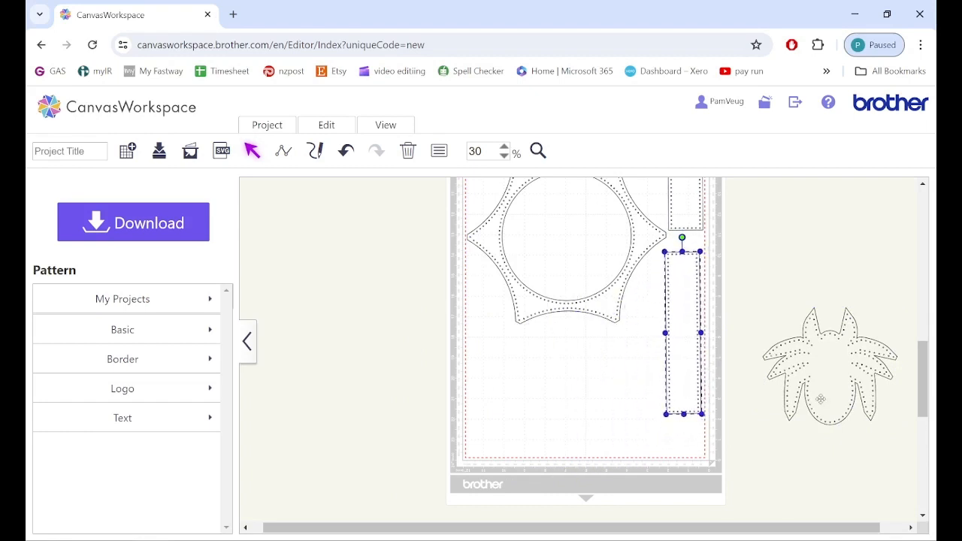
drag(820, 398, 573, 423)
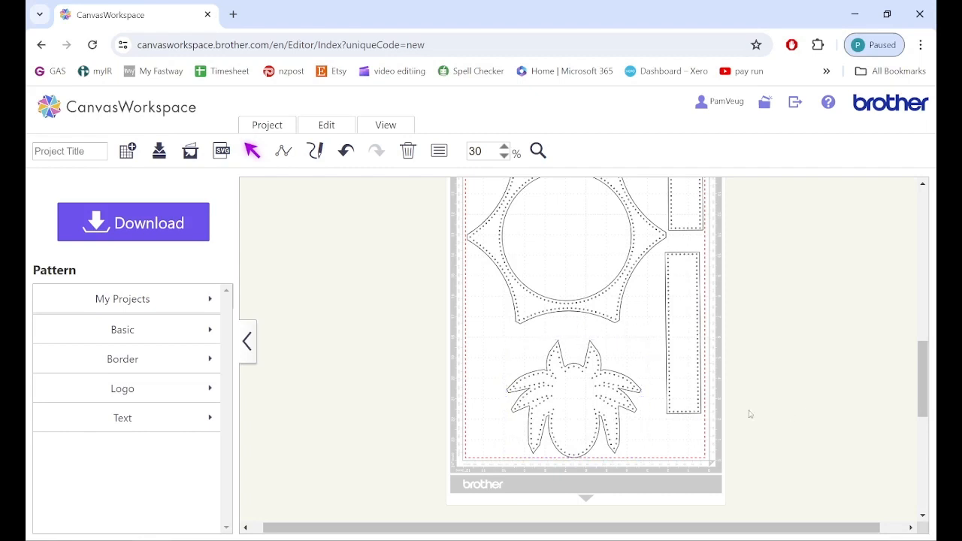
click(571, 410)
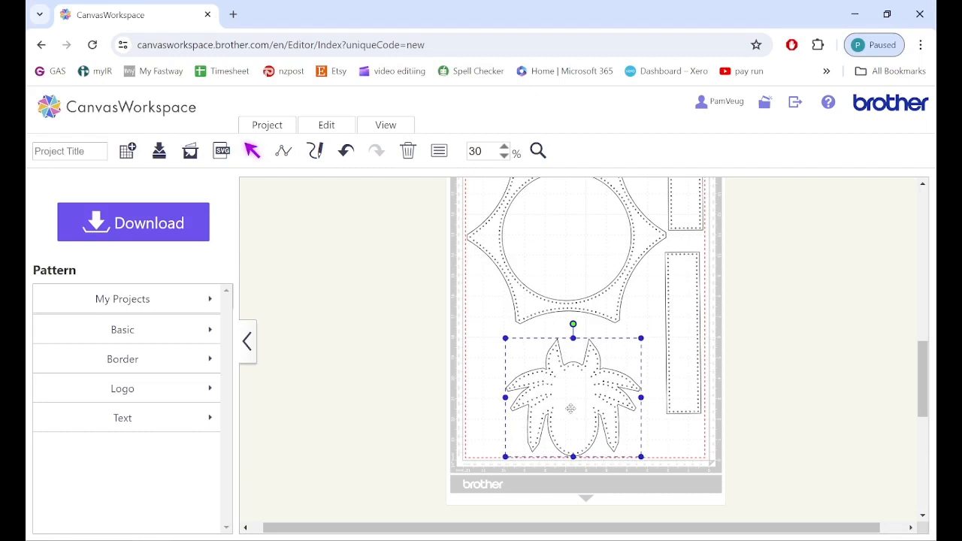
drag(570, 408, 569, 408)
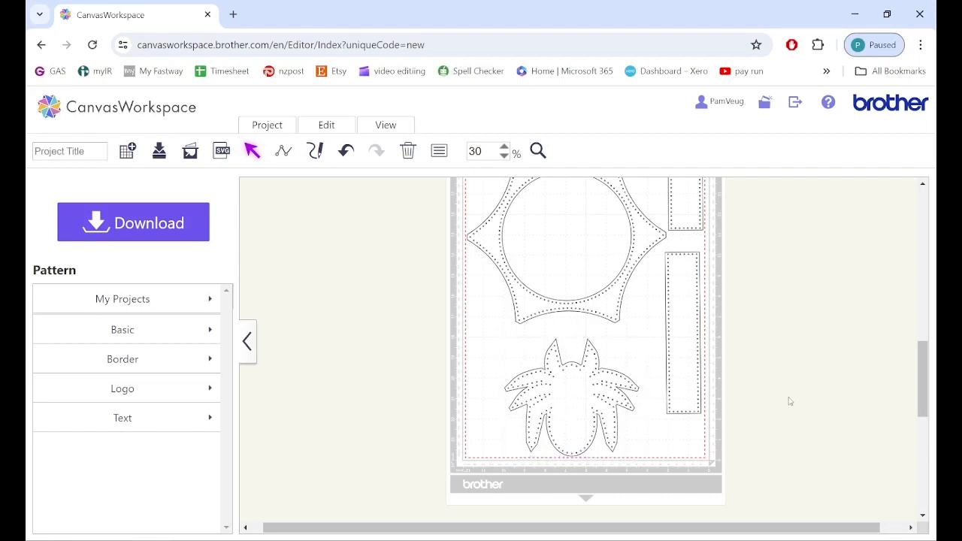
- Nudge the lower web piece slightly right and try to download the project
scroll(790, 401, up, 3)
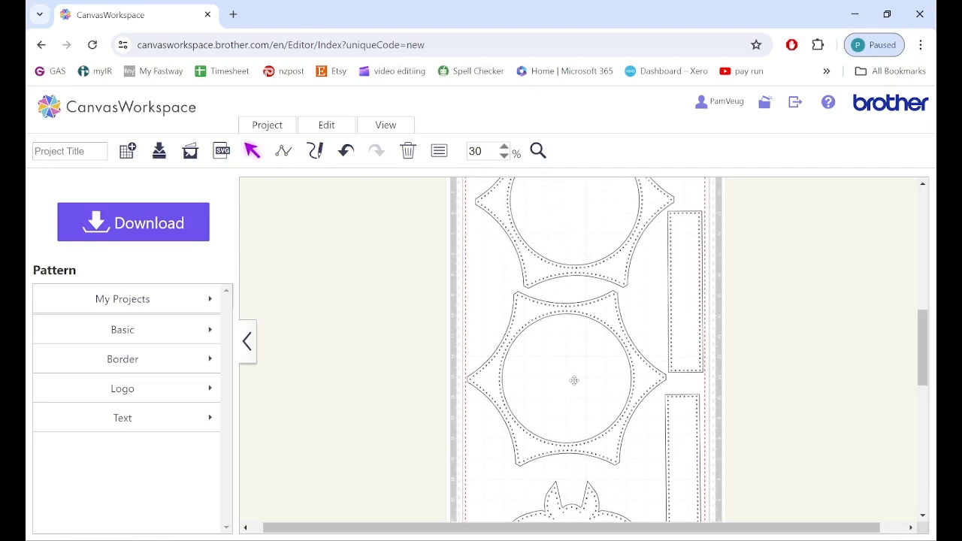
drag(574, 380, 576, 382)
scroll(778, 380, up, 4)
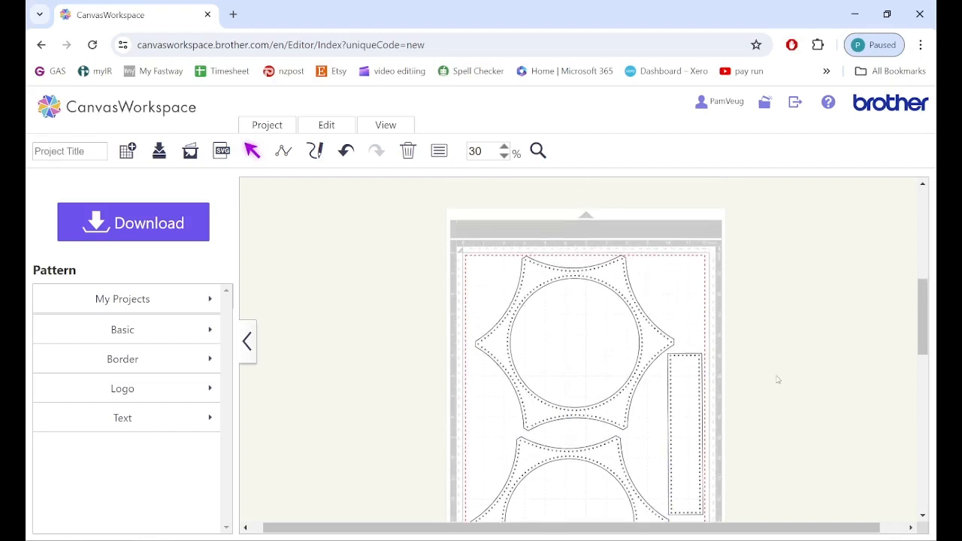
scroll(778, 380, down, 5)
scroll(778, 379, up, 3)
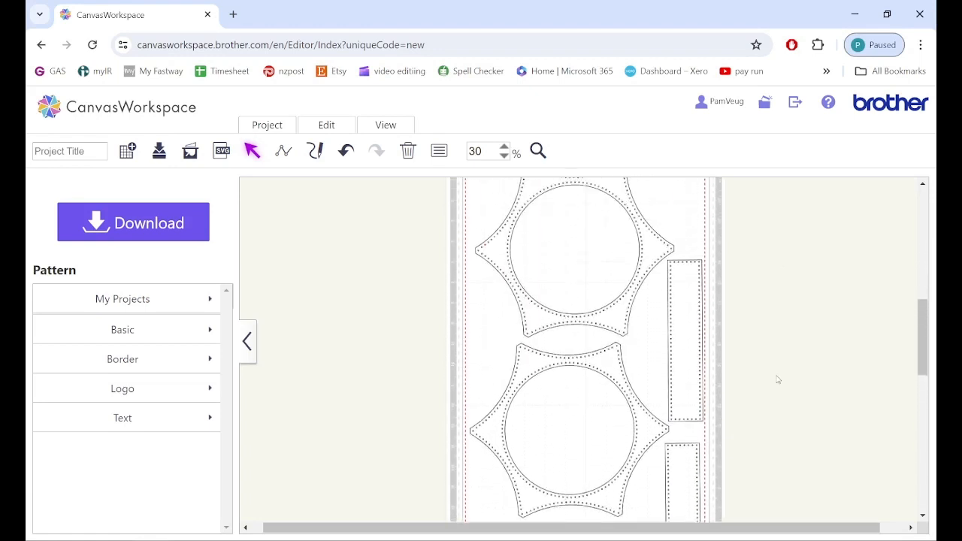
scroll(778, 380, up, 1)
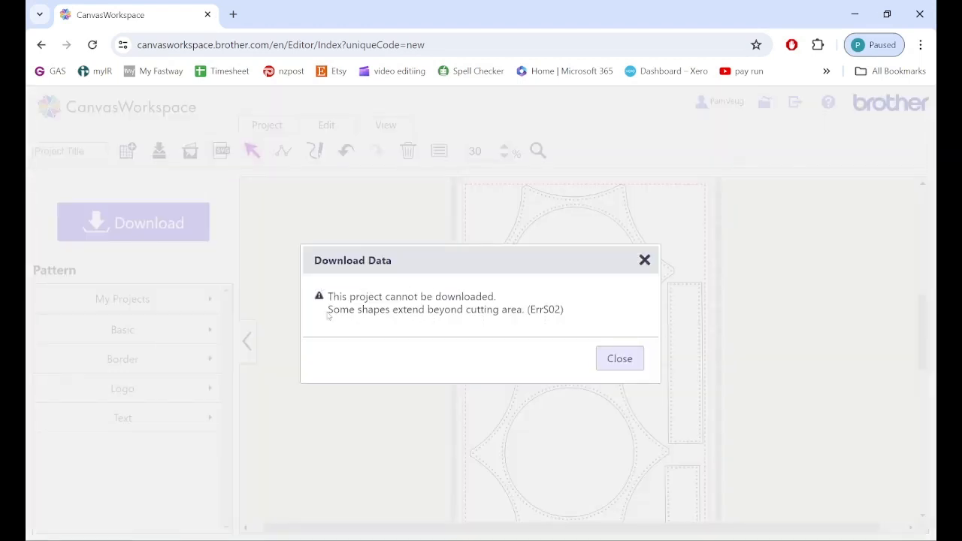
click(619, 358)
- Delete the spider piece from the bottom of the mat
scroll(779, 339, down, 3)
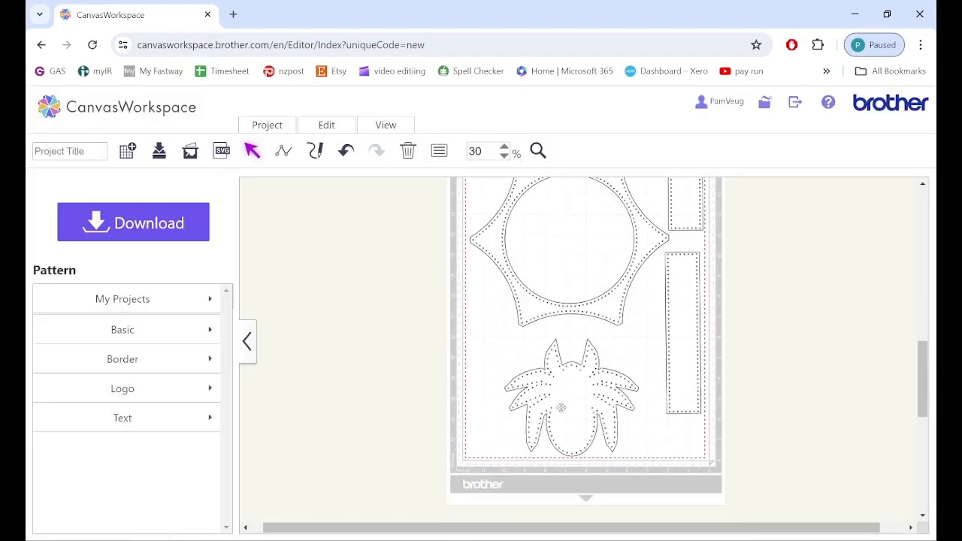
click(560, 407)
key(Delete)
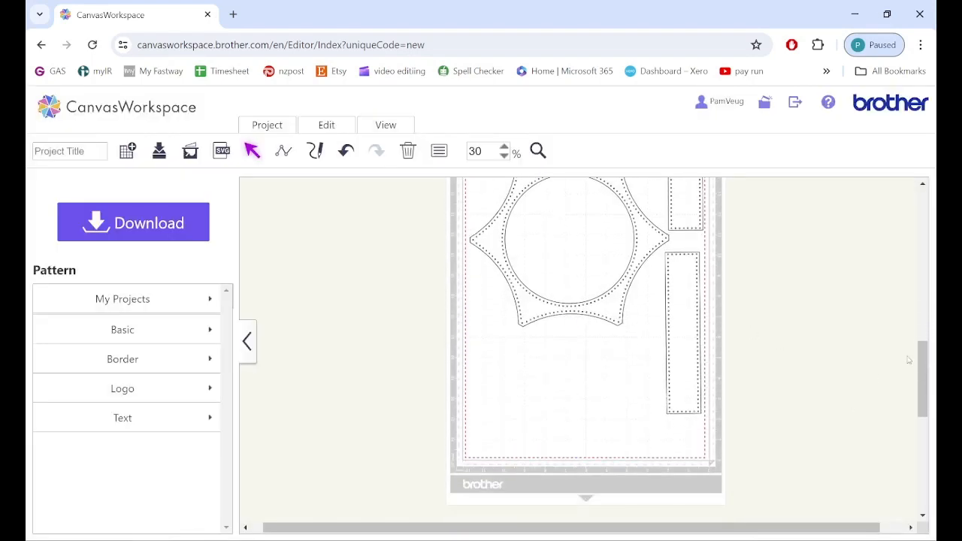
- Move the lower web piece off the mat to its left side
scroll(819, 346, up, 2)
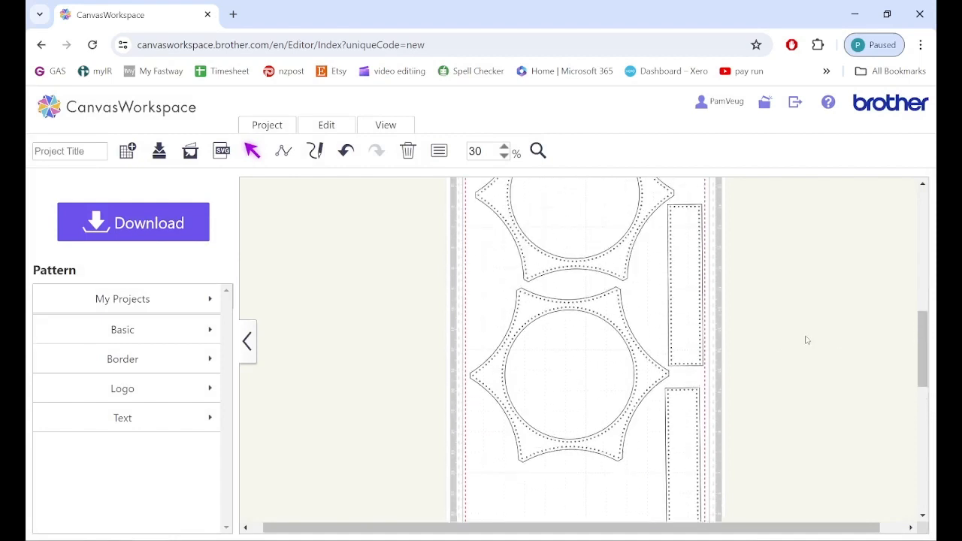
click(582, 378)
drag(582, 378, 376, 399)
- Lower the upper strip along the mat's right margin and shift the upper web piece right so its point sits above it
scroll(814, 368, up, 2)
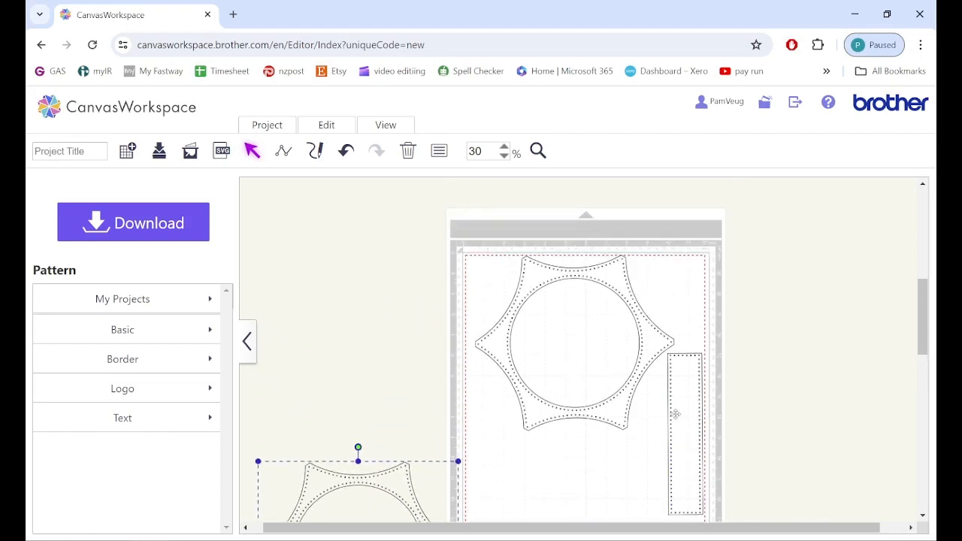
drag(678, 415, 674, 441)
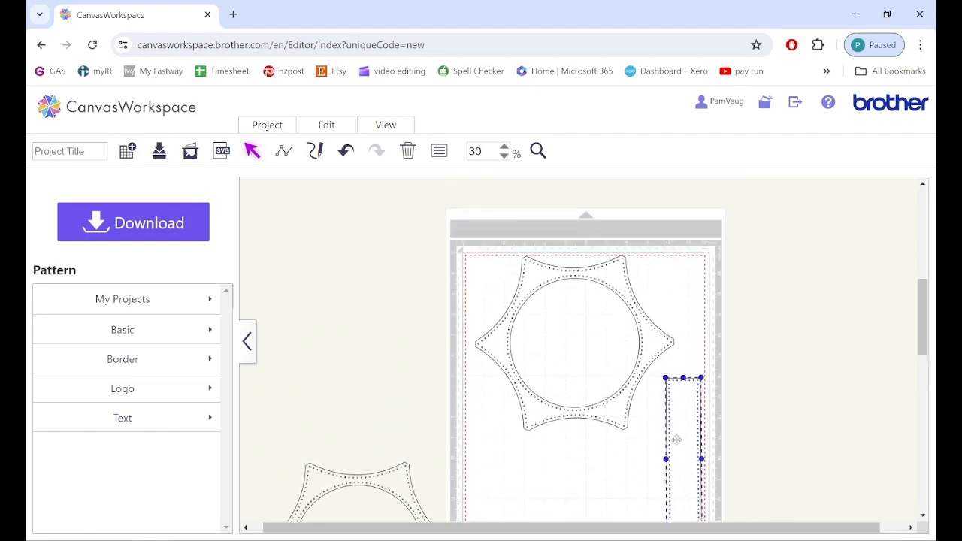
drag(561, 336, 578, 338)
- Move the lower of the two vertical strips to the mat's left margin, below the upper web piece's left point
scroll(578, 338, down, 3)
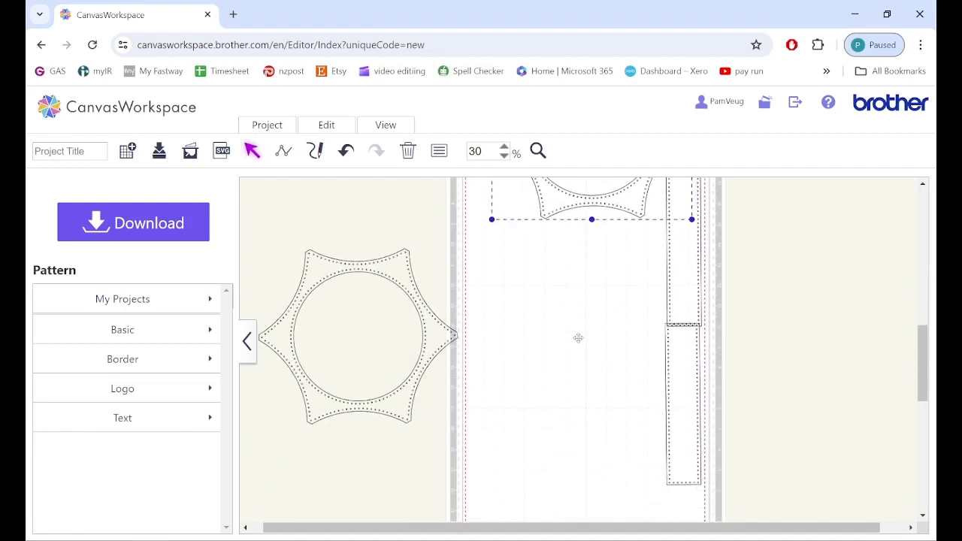
drag(689, 386, 500, 254)
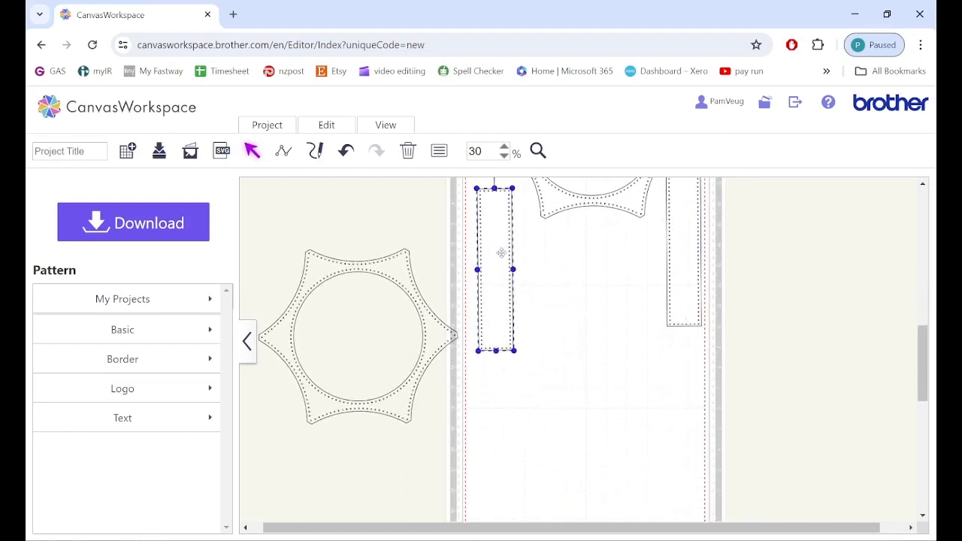
scroll(501, 253, up, 1)
drag(496, 311, 491, 278)
- Place the loose web piece on the mat below the upper one and adjust its spacing to the left vertical strip
drag(372, 391, 603, 407)
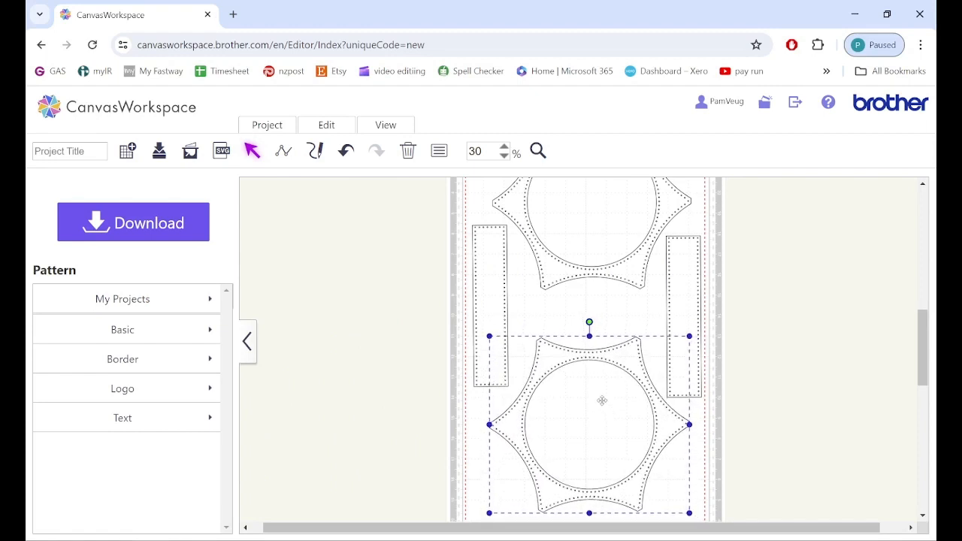
scroll(601, 398, up, 1)
drag(496, 361, 501, 366)
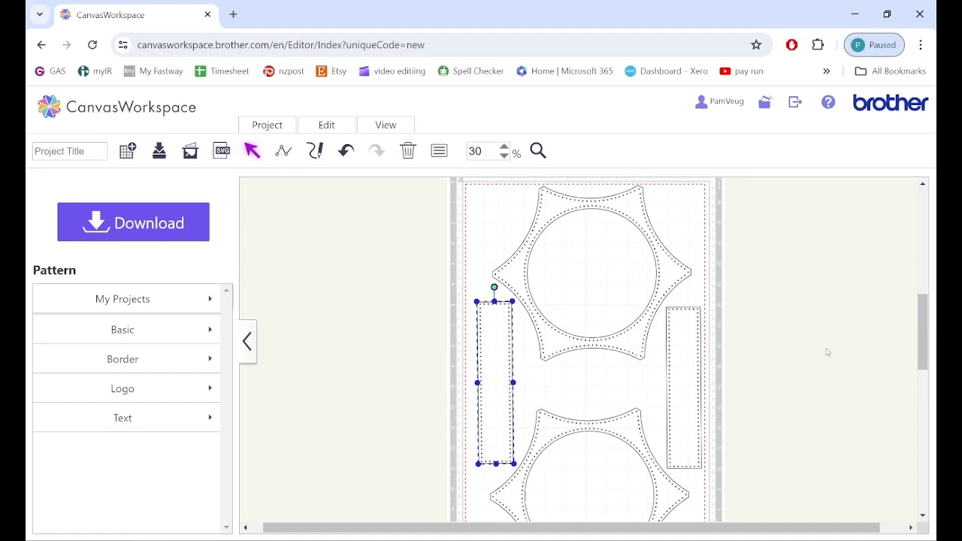
scroll(827, 351, down, 3)
scroll(826, 352, up, 2)
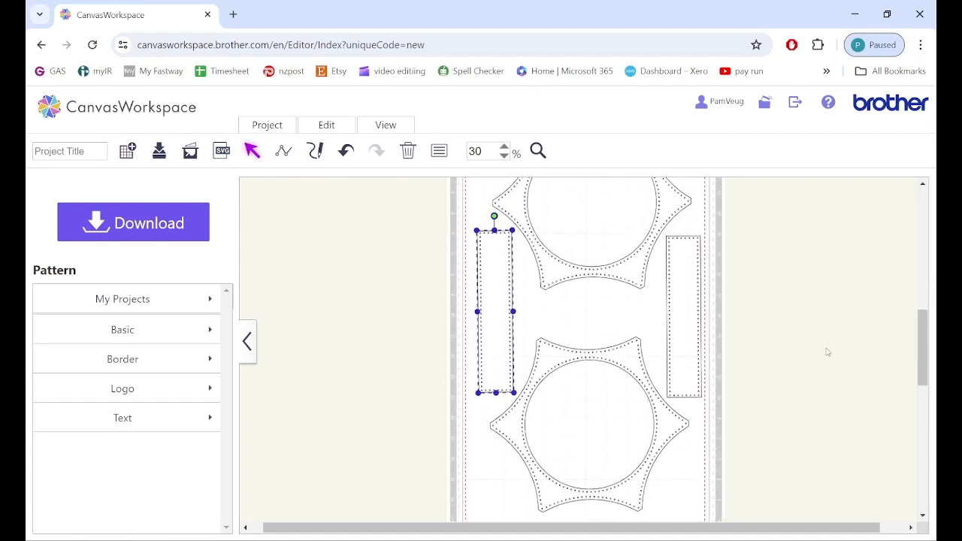
drag(589, 411, 591, 432)
- Rotate the left vertical strip to horizontal and place it in the gap between the two web pieces
click(508, 311)
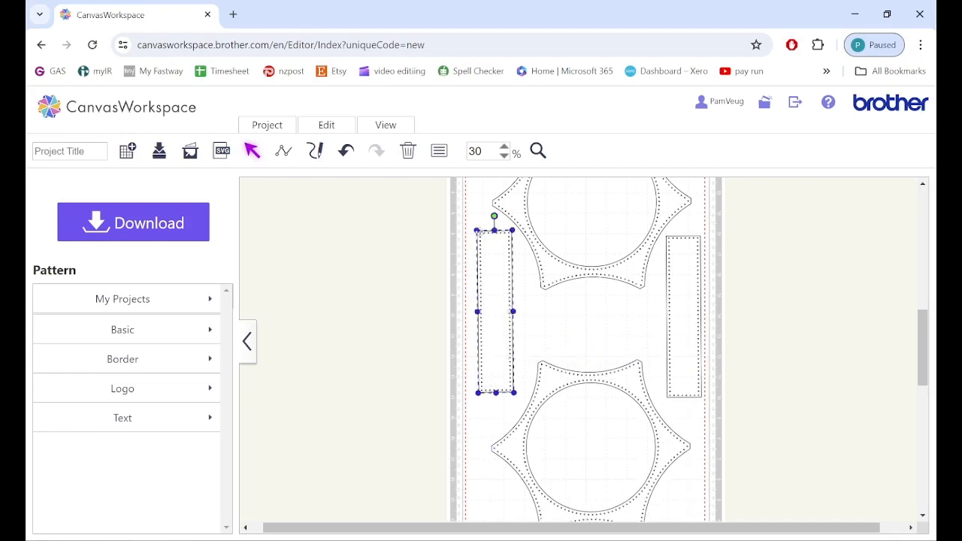
drag(493, 216, 589, 310)
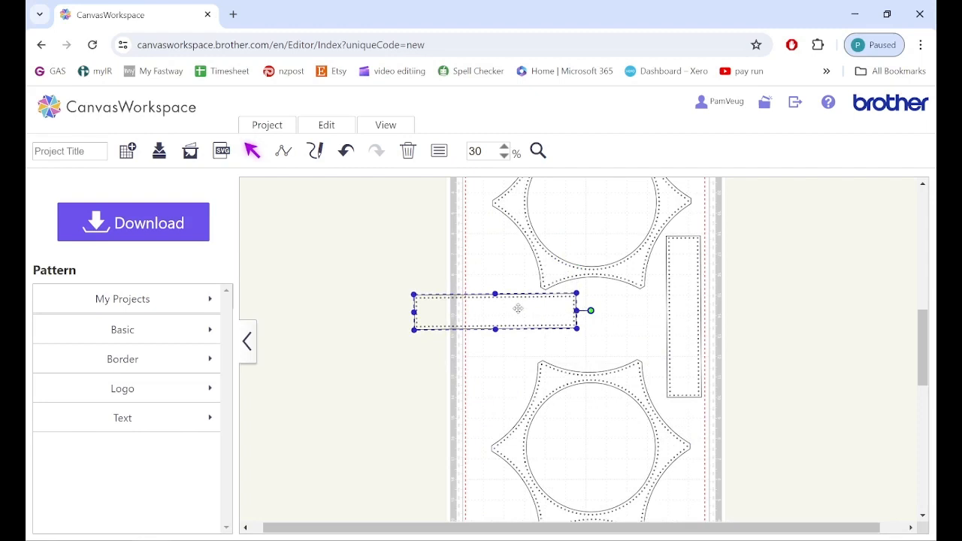
drag(517, 308, 566, 280)
- Shift the upper web piece left toward the mat's margin and move the vertical strip up and left beside it
scroll(584, 315, up, 2)
click(572, 281)
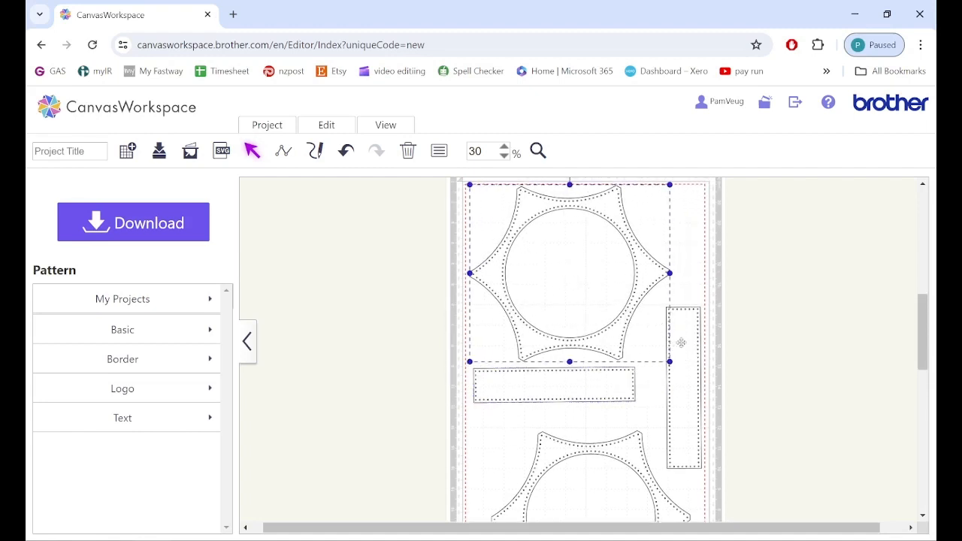
drag(681, 343, 668, 331)
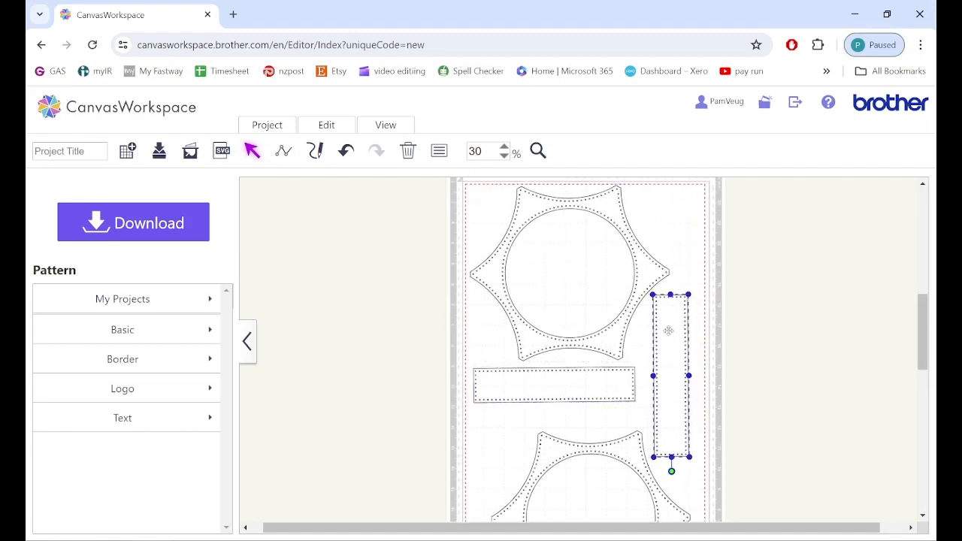
- Move the lower web piece up and left under the horizontal strip, and fit the vertical strip closer to the strip's right end
scroll(598, 454, down, 2)
drag(593, 453, 571, 429)
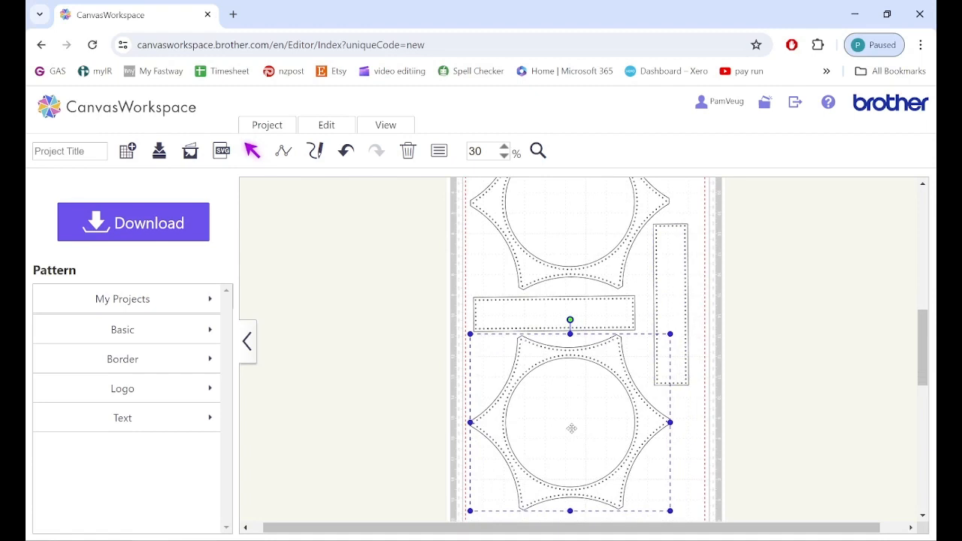
drag(669, 292, 666, 298)
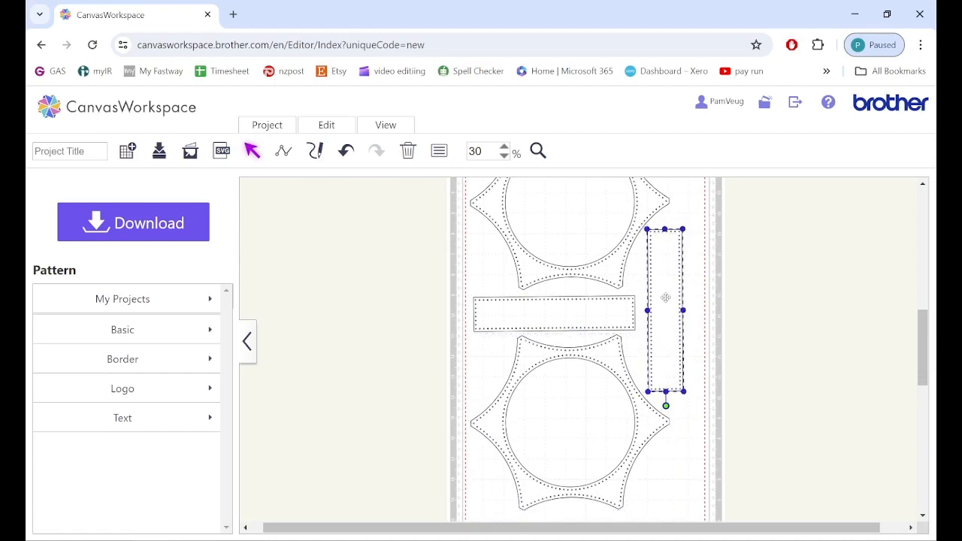
click(742, 302)
scroll(839, 305, up, 2)
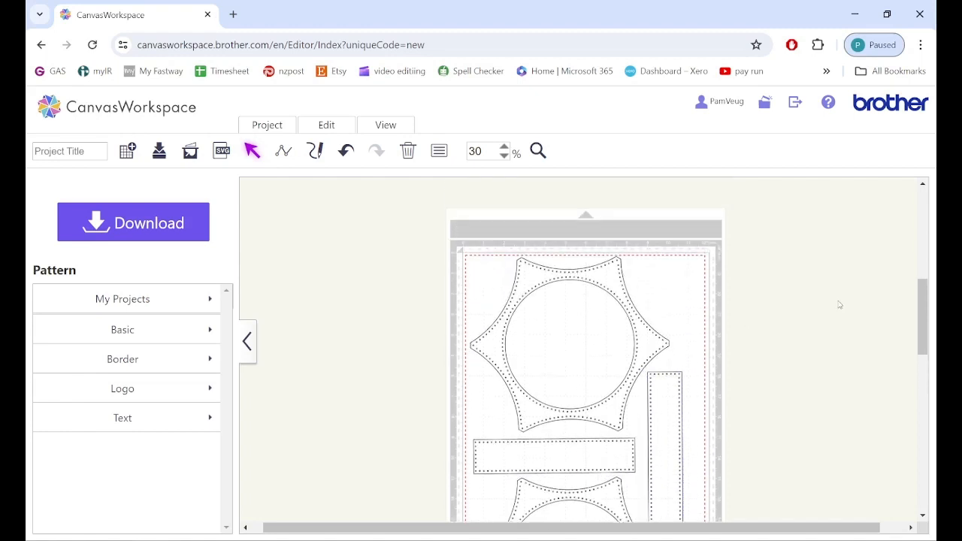
- Download the arranged layout to the PC as an FCM file and close the file transfer dialog
scroll(734, 297, down, 3)
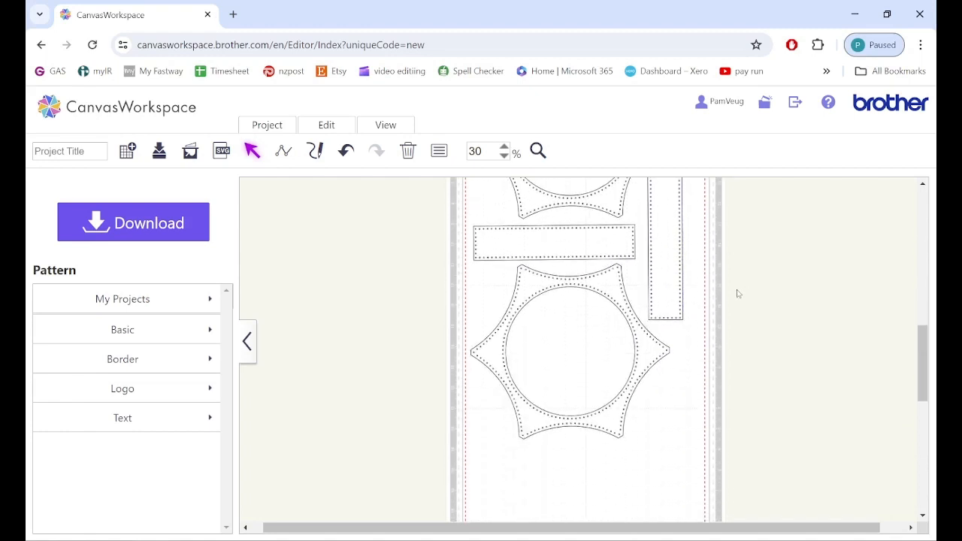
scroll(737, 296, up, 2)
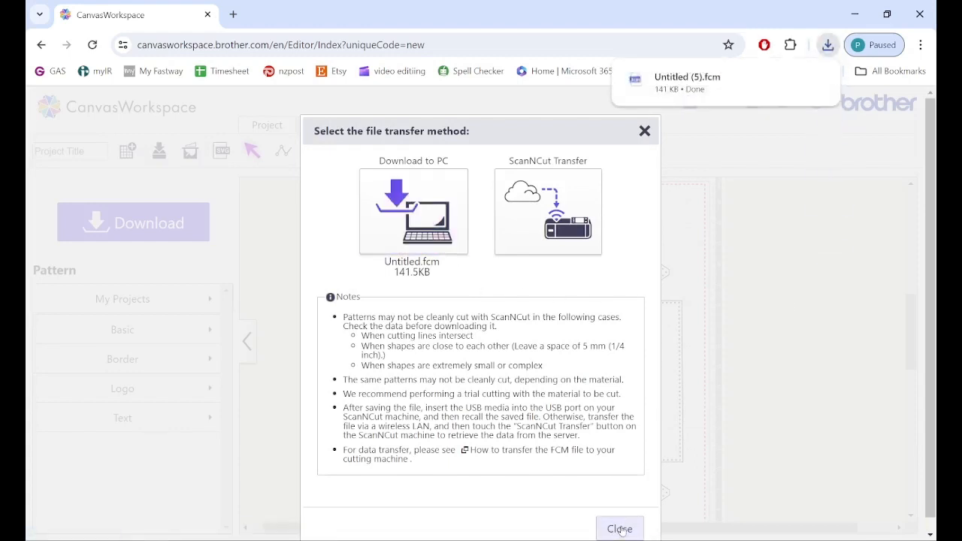
click(620, 530)
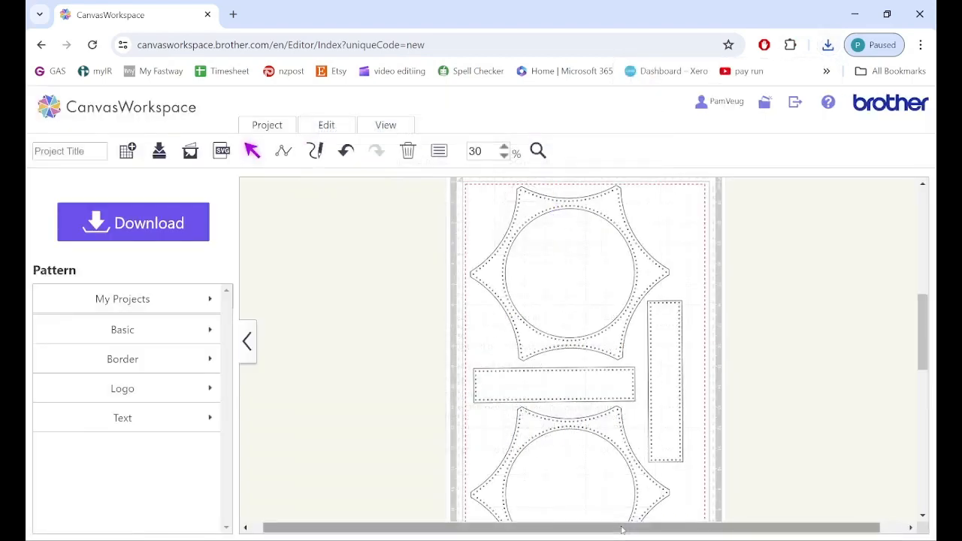
- Delete both web pieces and both strips so the mat is empty for the next file
scroll(739, 364, down, 3)
scroll(739, 364, up, 4)
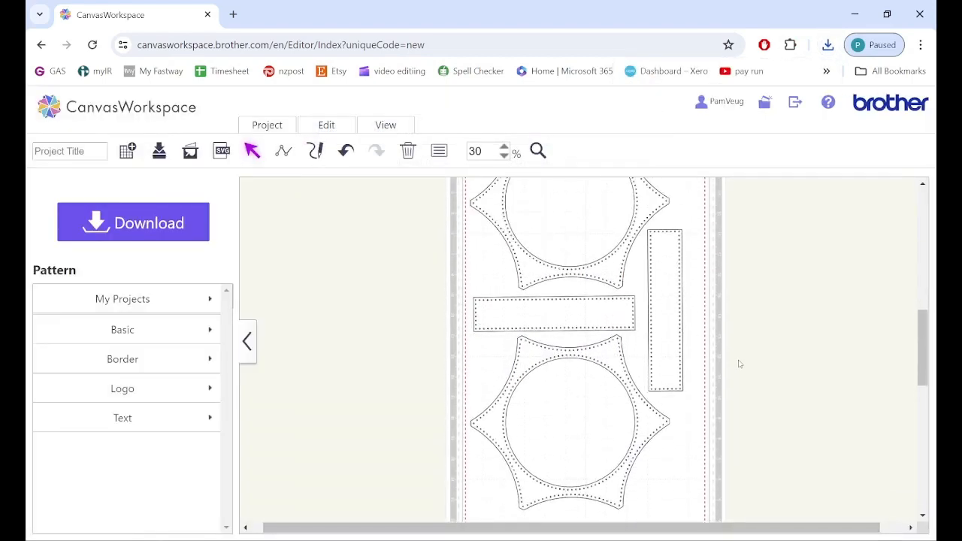
scroll(739, 363, down, 2)
click(584, 398)
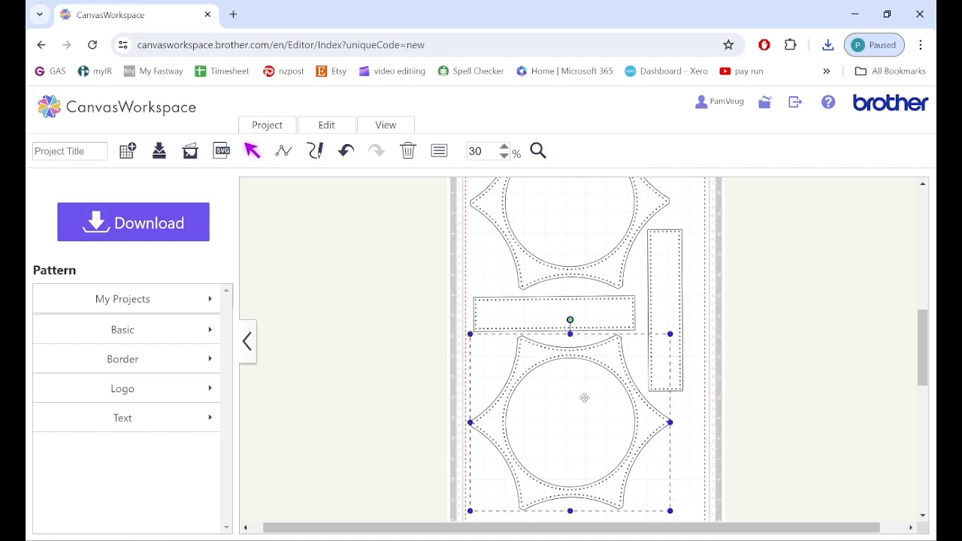
key(Delete)
click(665, 307)
key(Delete)
click(563, 310)
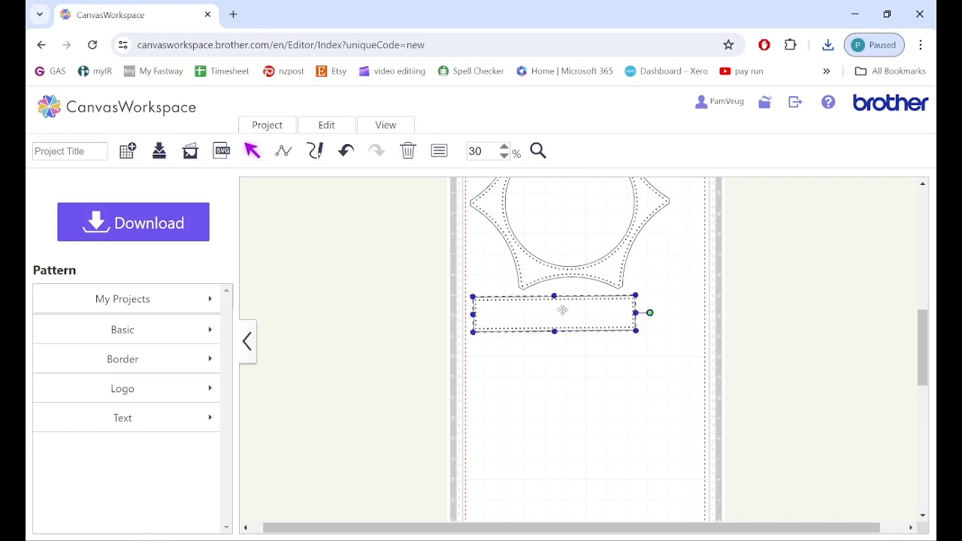
key(Delete)
click(584, 248)
key(Delete)
scroll(588, 232, up, 1)
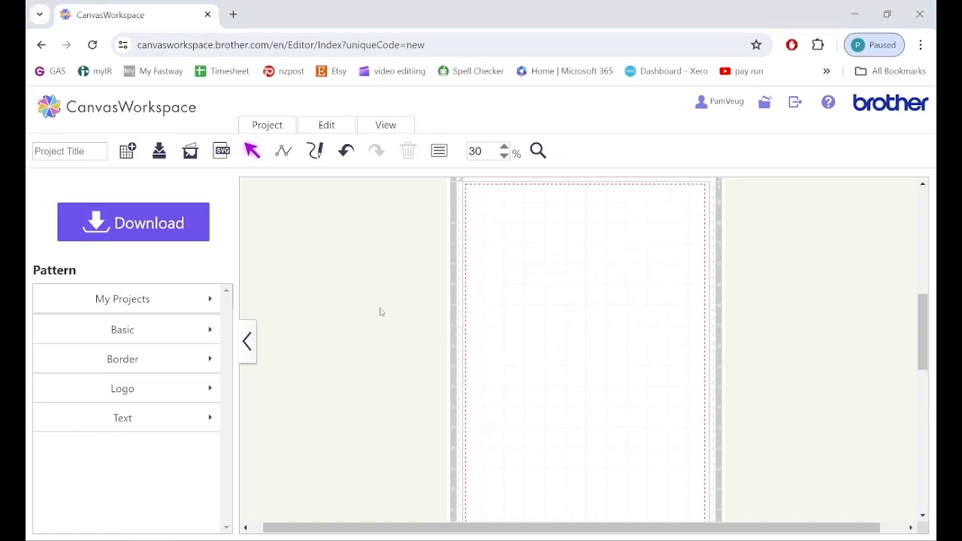
- Import file three A.dxf from the spider bsg folder with mm units and a 1/1 scale
click(222, 151)
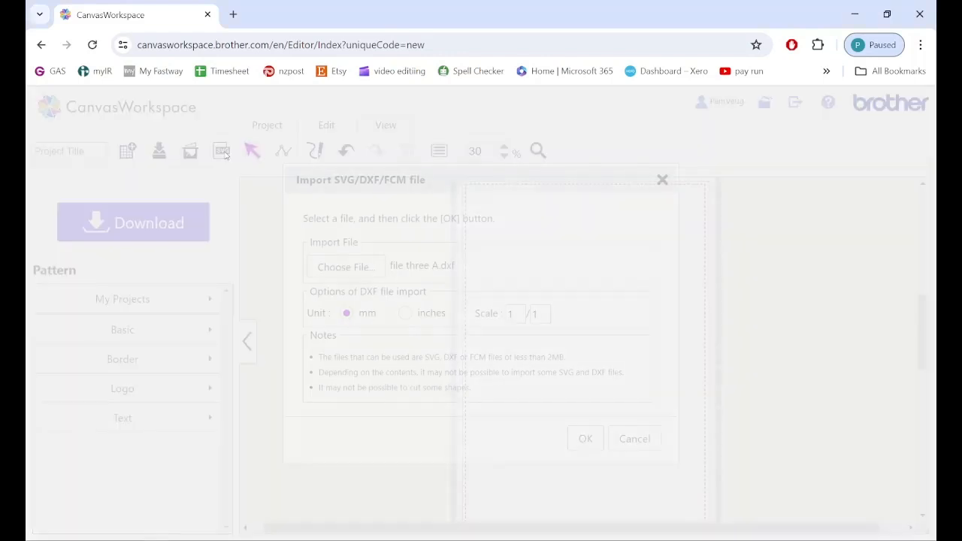
click(342, 263)
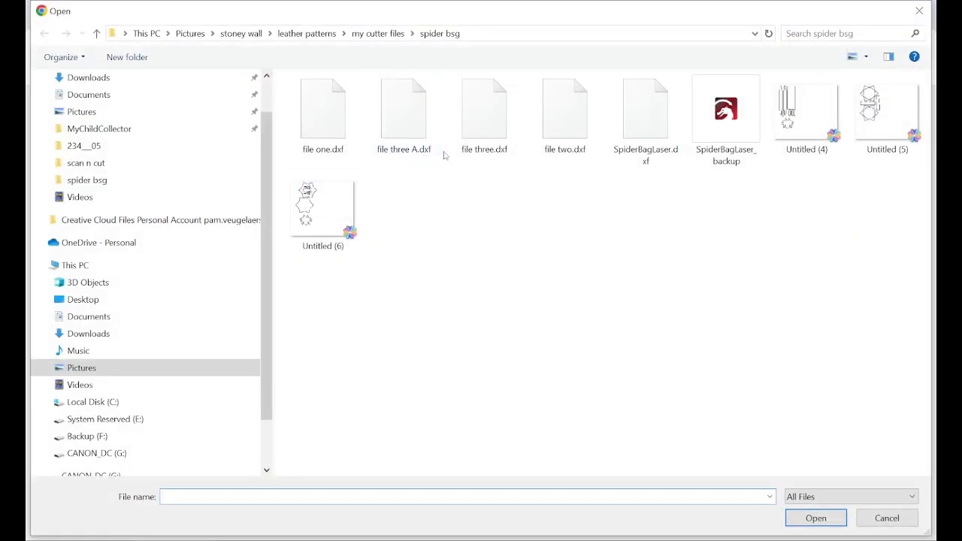
click(420, 131)
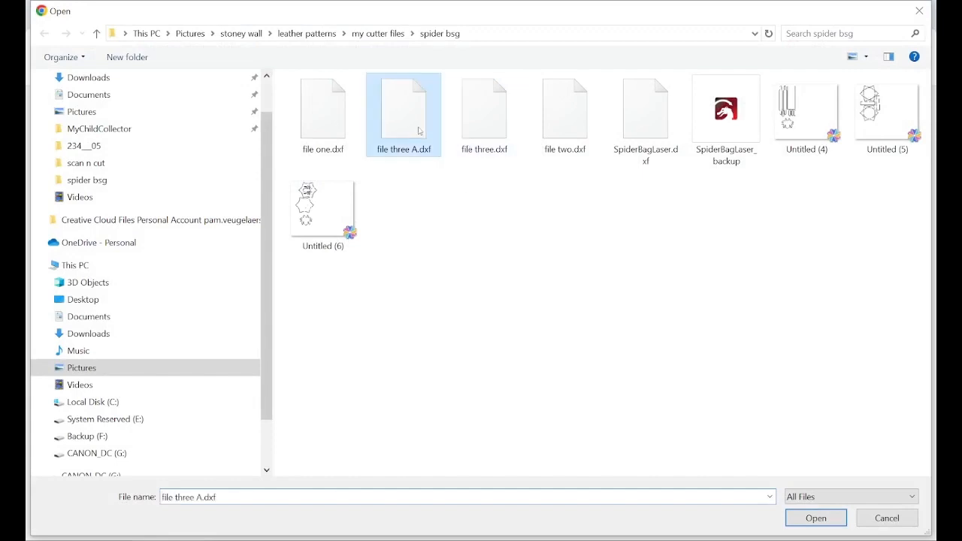
click(814, 519)
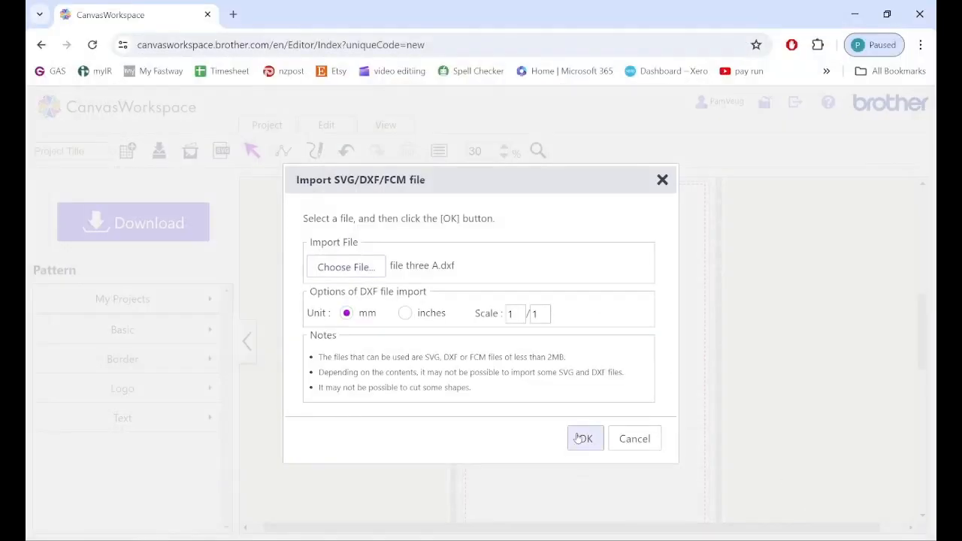
click(590, 437)
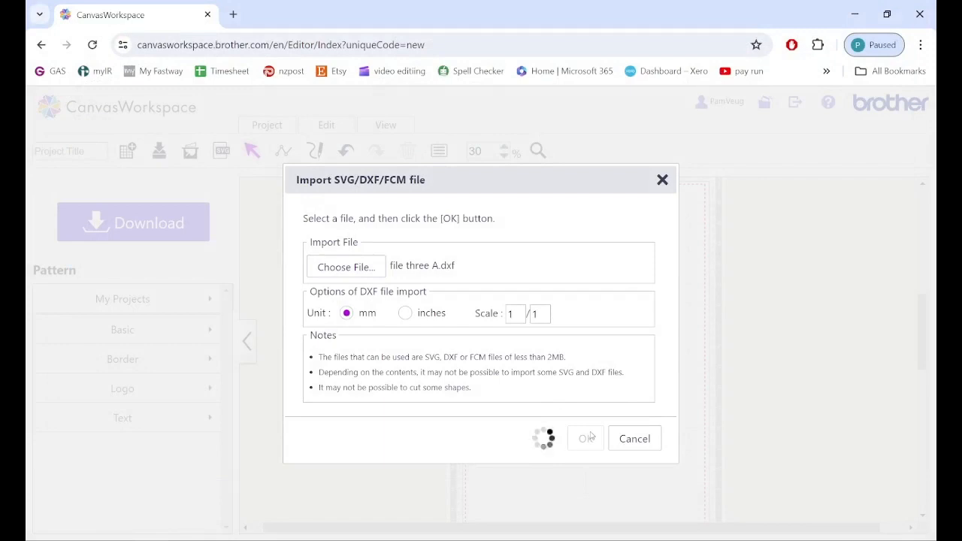
- Group all the elements of the lower web piece into one object
scroll(693, 427, down, 1)
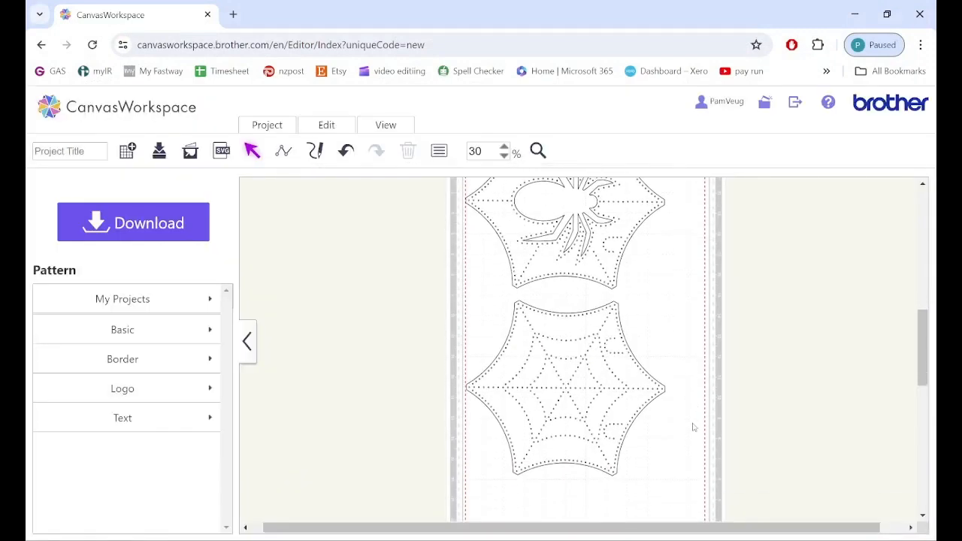
drag(675, 496, 418, 300)
click(320, 126)
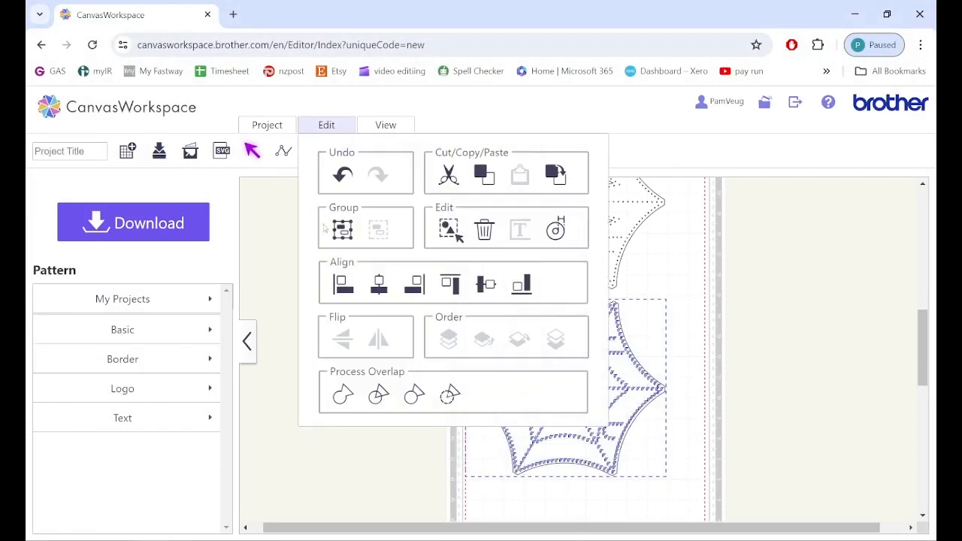
- Group all the elements of the upper spider piece into one object and deselect it
scroll(815, 317, up, 2)
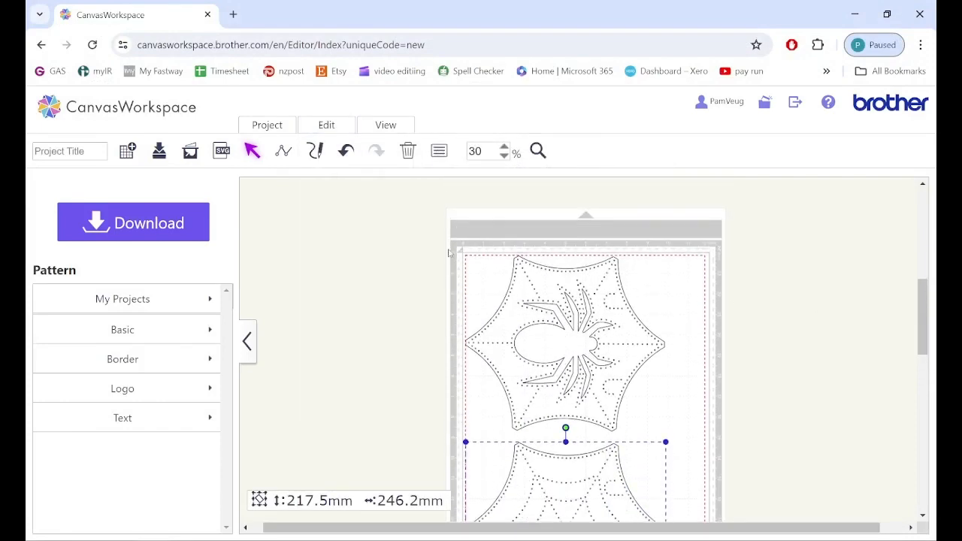
drag(444, 243, 690, 436)
click(324, 126)
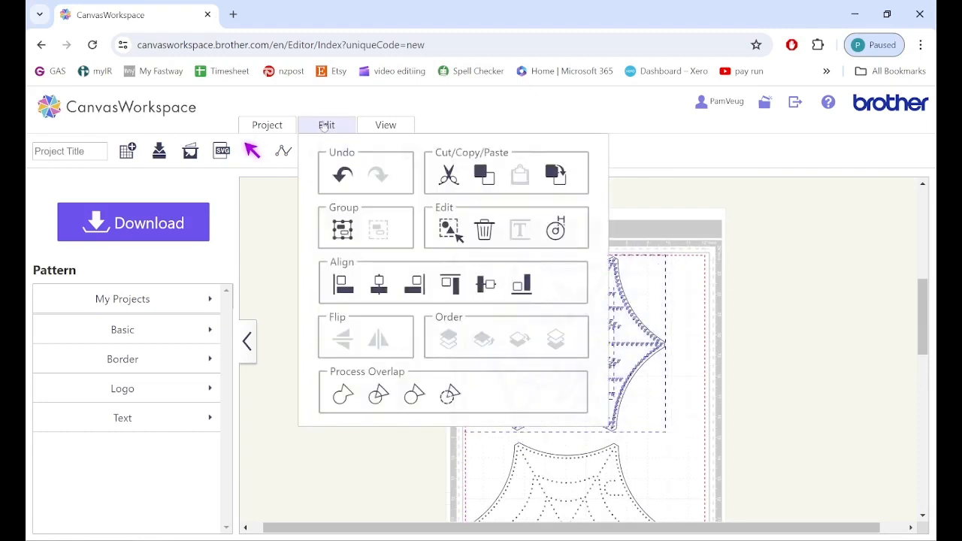
click(343, 231)
click(741, 319)
scroll(741, 318, down, 3)
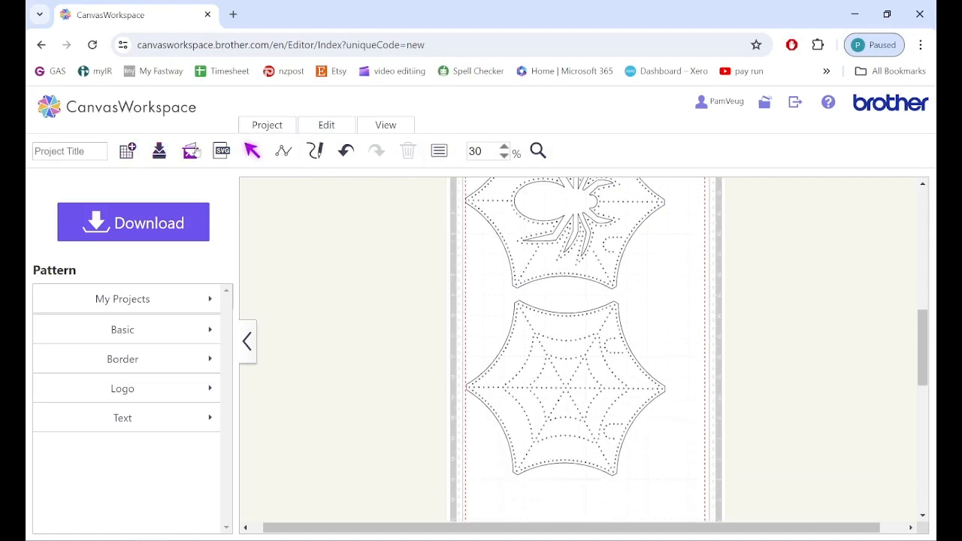
- Download the spider and web layout to the PC as an FCM file, accepting the small-elements notice, and close the transfer dialog
click(153, 223)
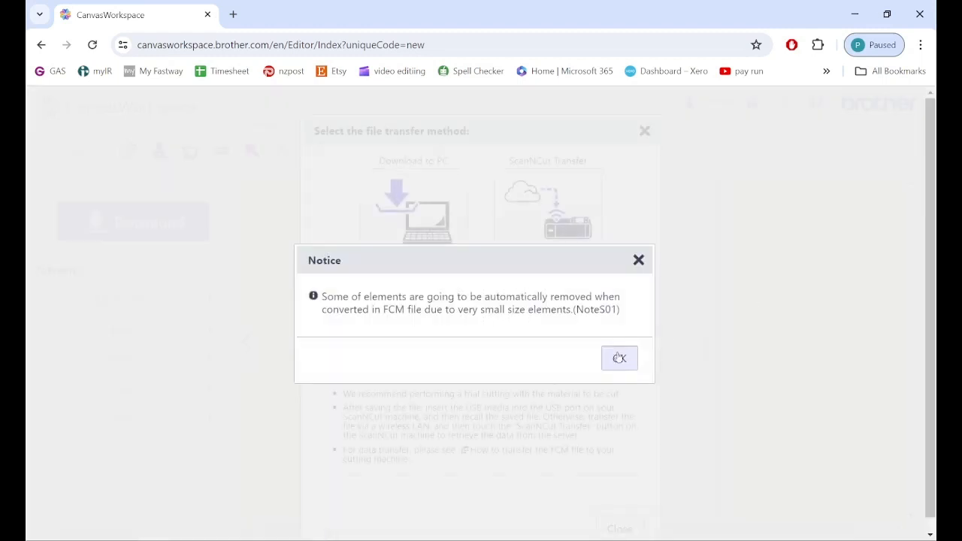
click(619, 358)
click(429, 223)
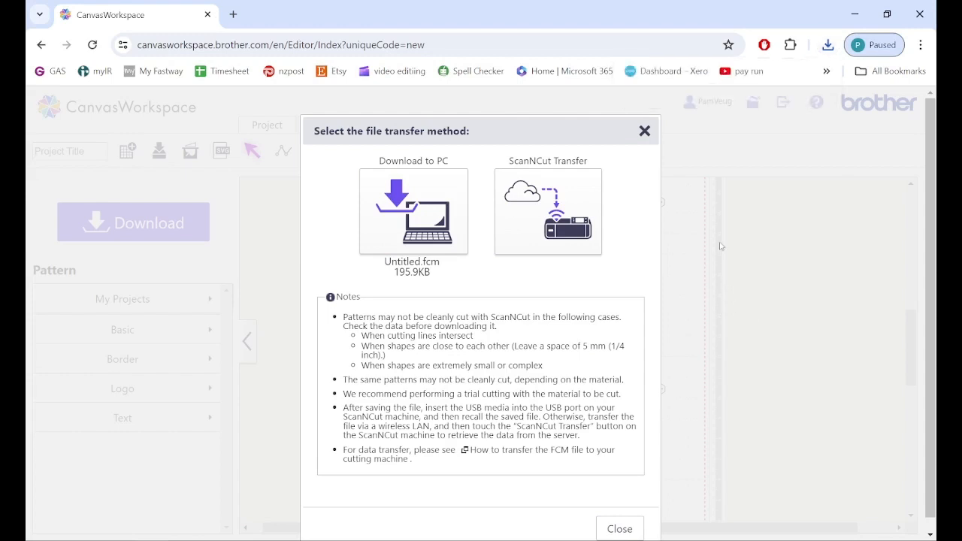
click(620, 530)
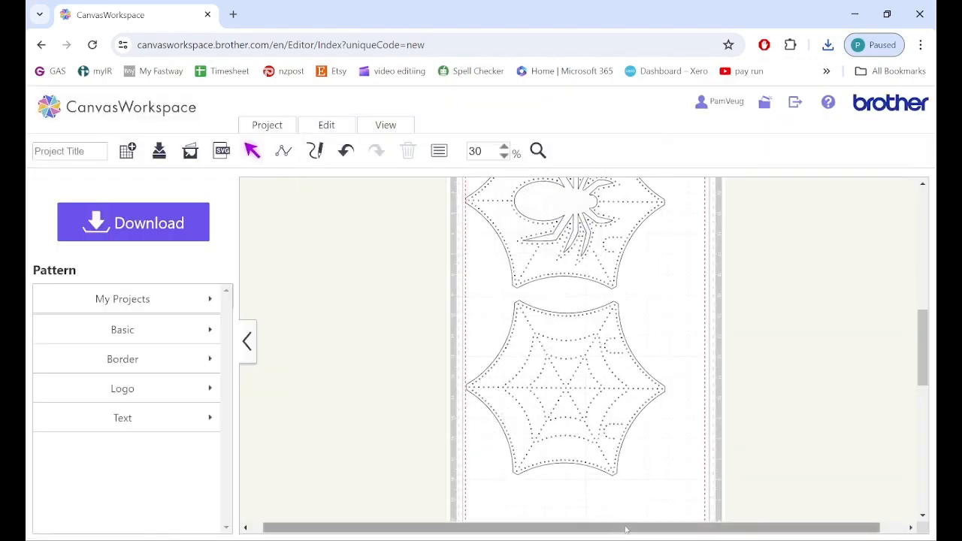
scroll(718, 432, up, 2)
scroll(718, 432, up, 1)
scroll(718, 432, down, 1)
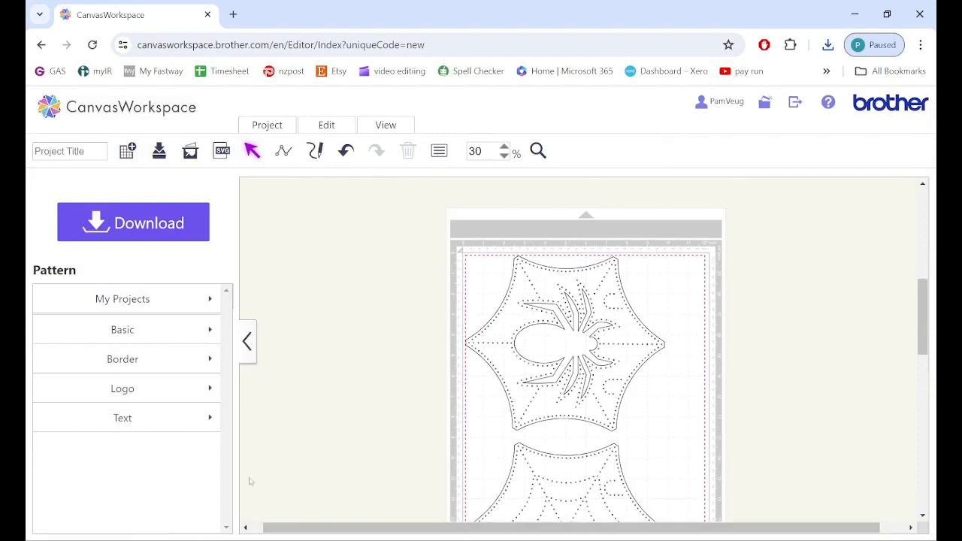
scroll(387, 406, down, 3)
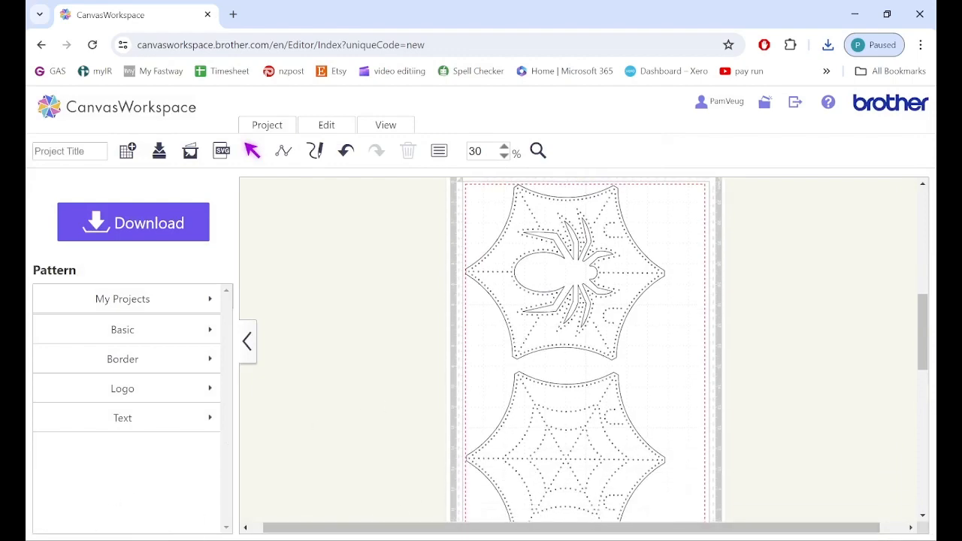
- Switch to File Explorer and examine the snc01, snc 02 and snc03 cutting files in the spider bsg folder
drag(932, 113, 530, 78)
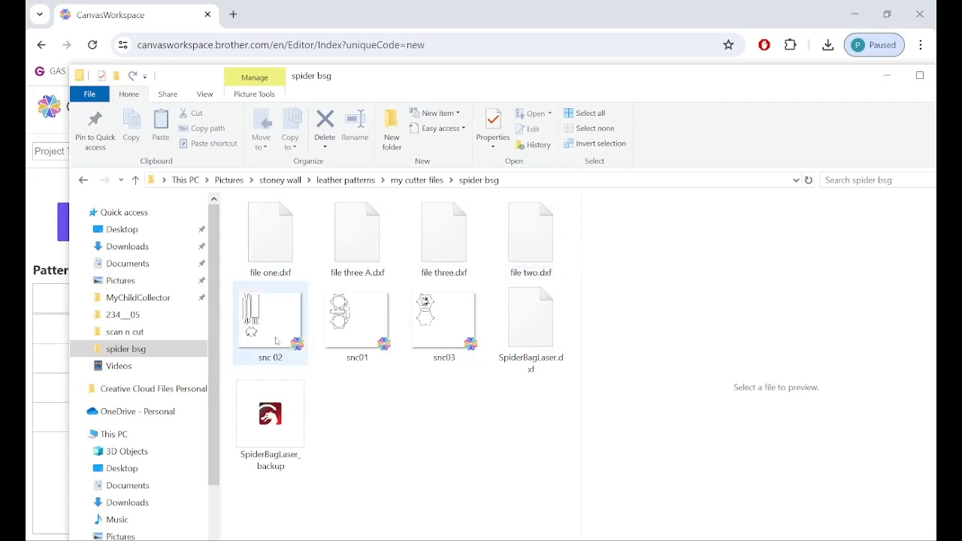
click(459, 49)
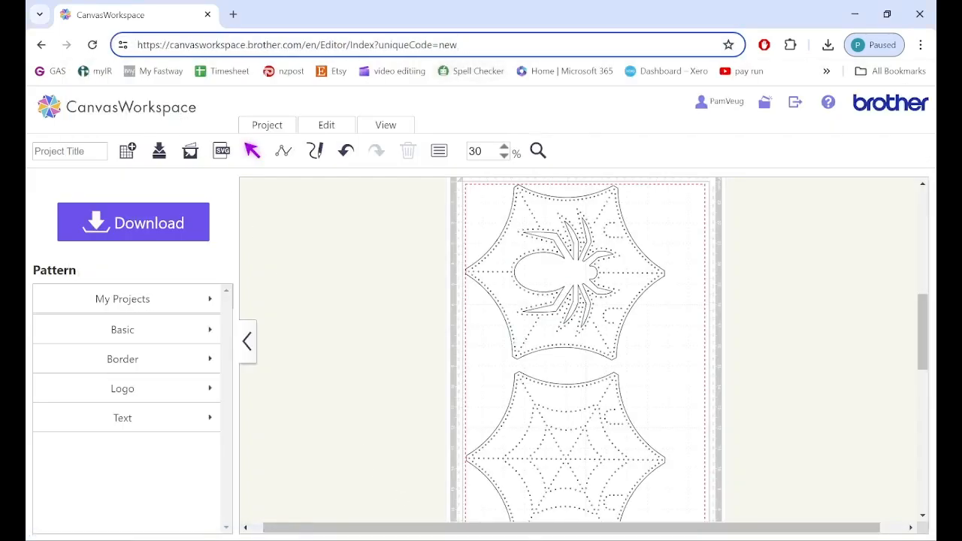
key(alt+Tab)
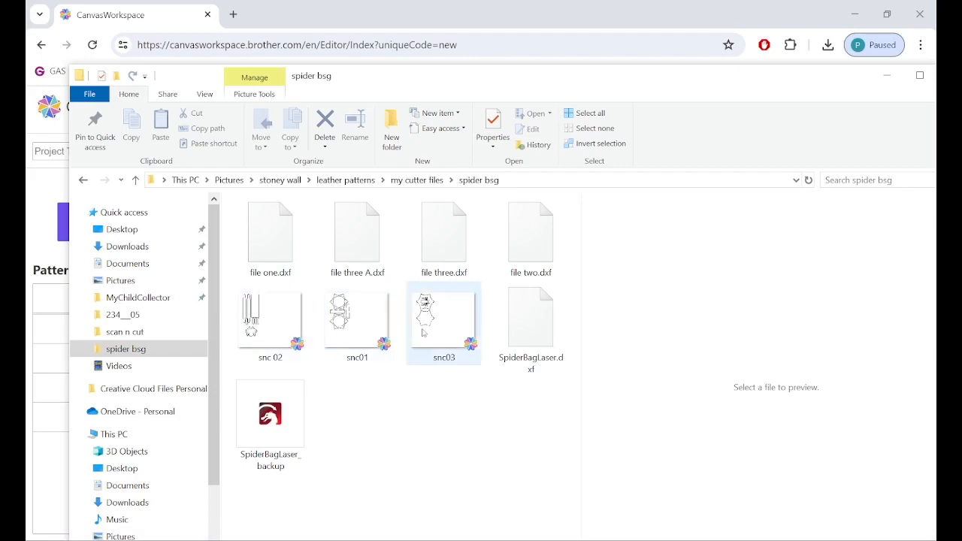
mouse_move(423, 333)
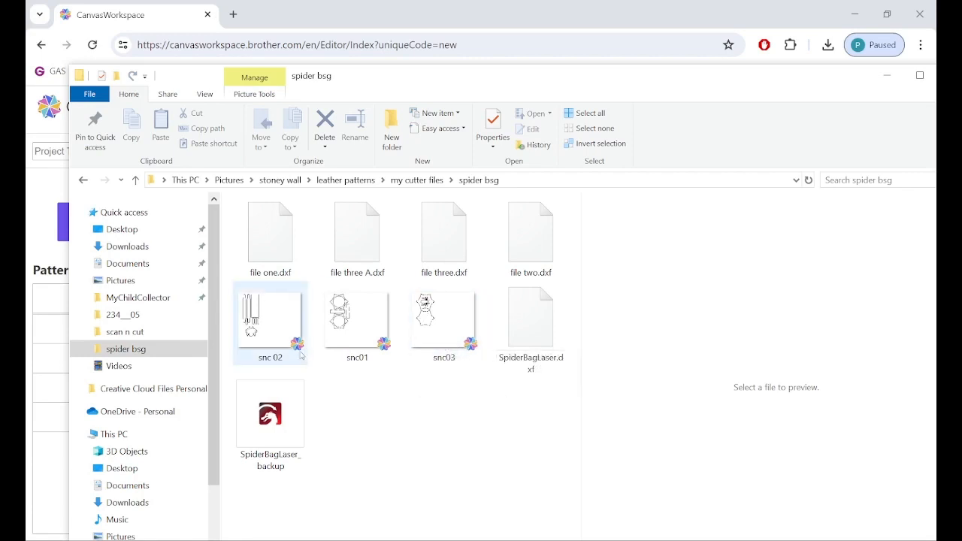
scroll(220, 371, down, 2)
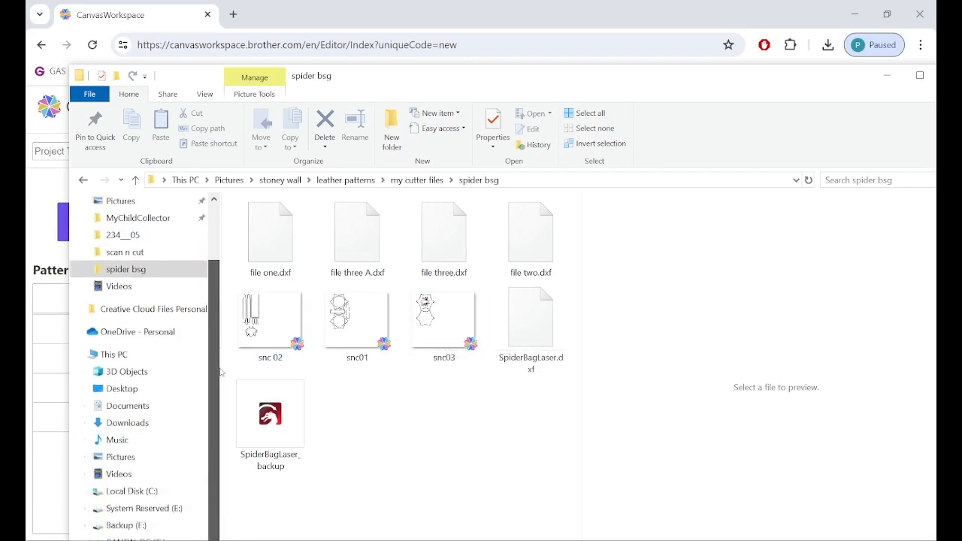
scroll(221, 353, up, 2)
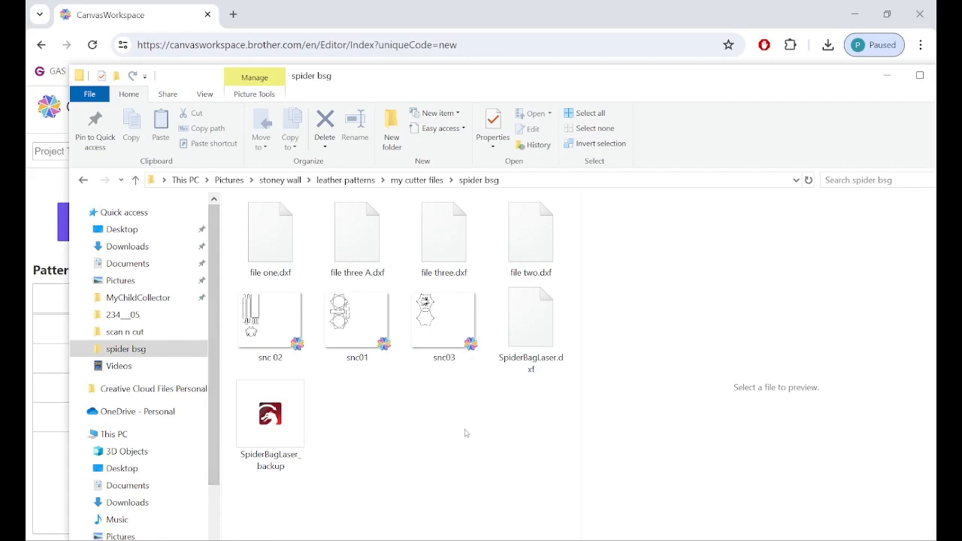